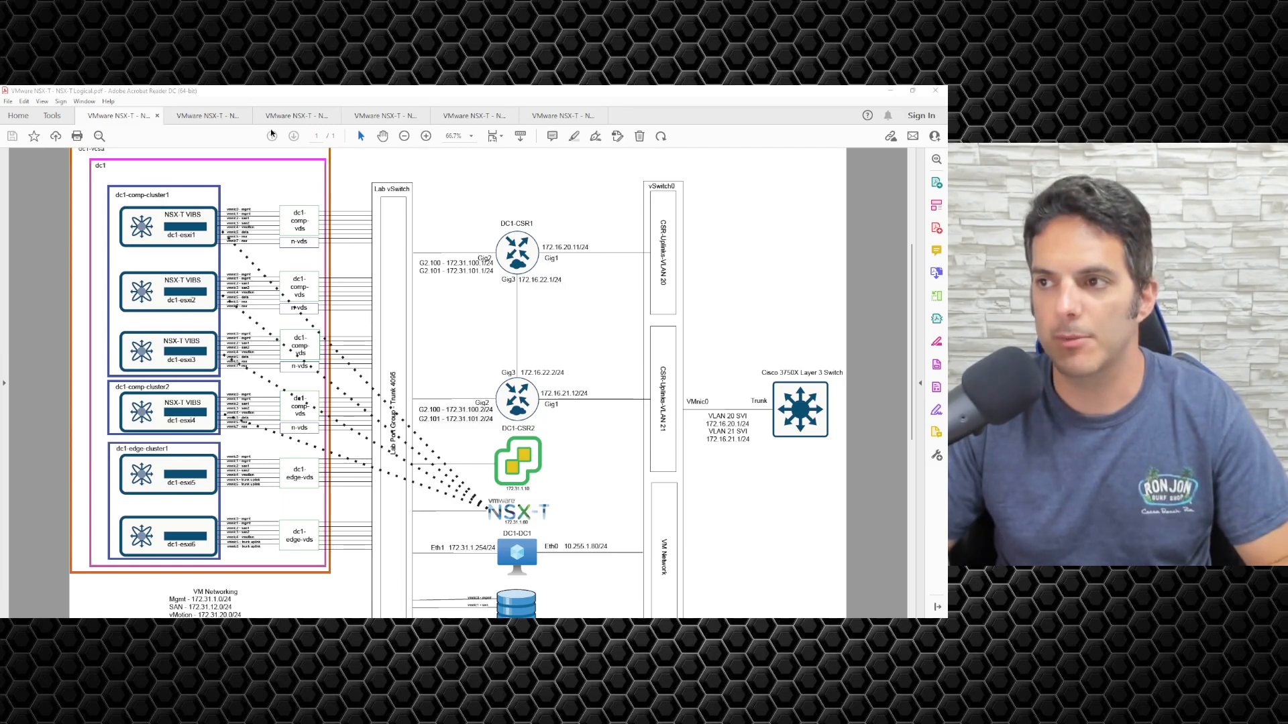
Show the L2 Only Segments diagram at 125%, panned to the dc1-comp-cluster1 ESXi hosts.
click(207, 117)
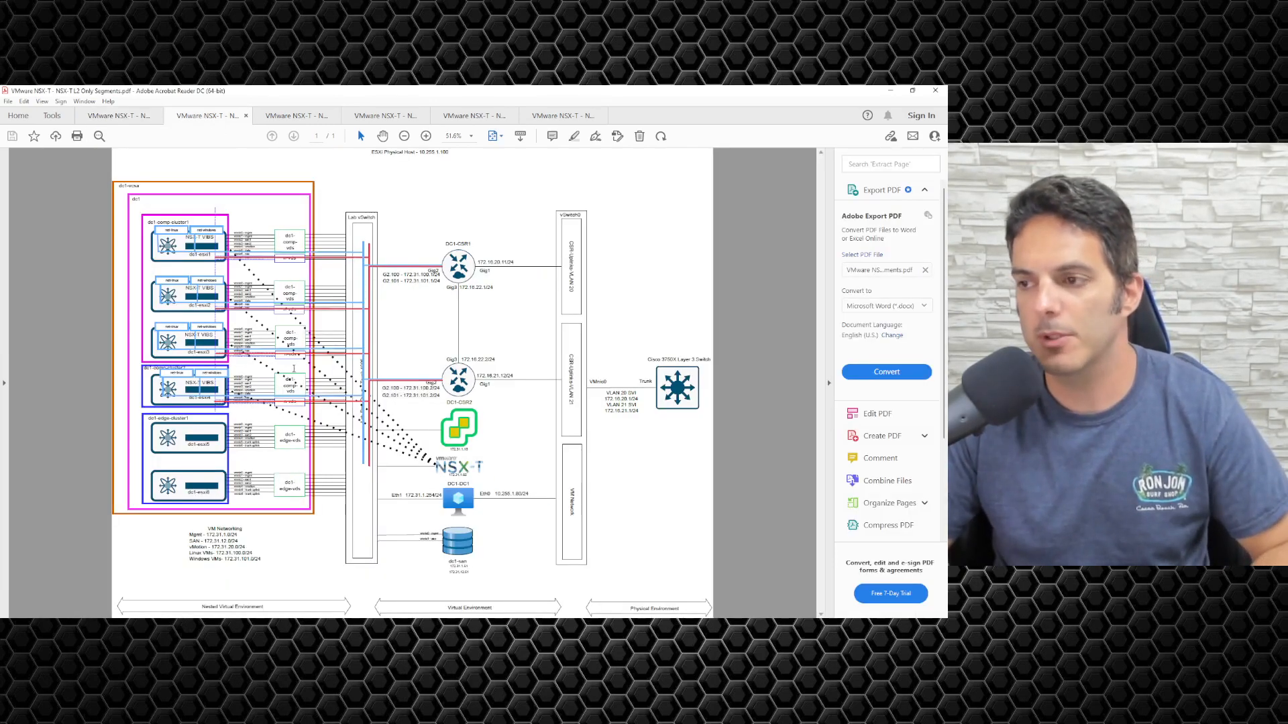
scroll(262, 366, up, 2)
scroll(255, 356, up, 3)
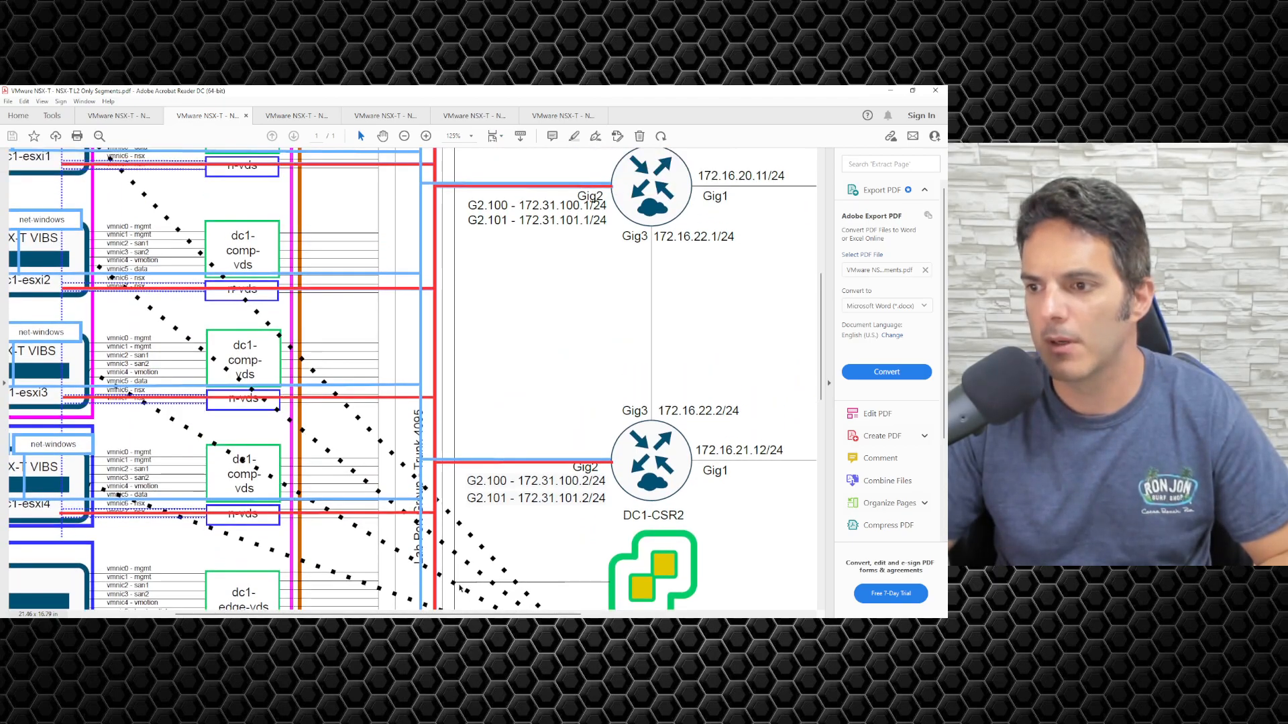
drag(480, 615, 375, 600)
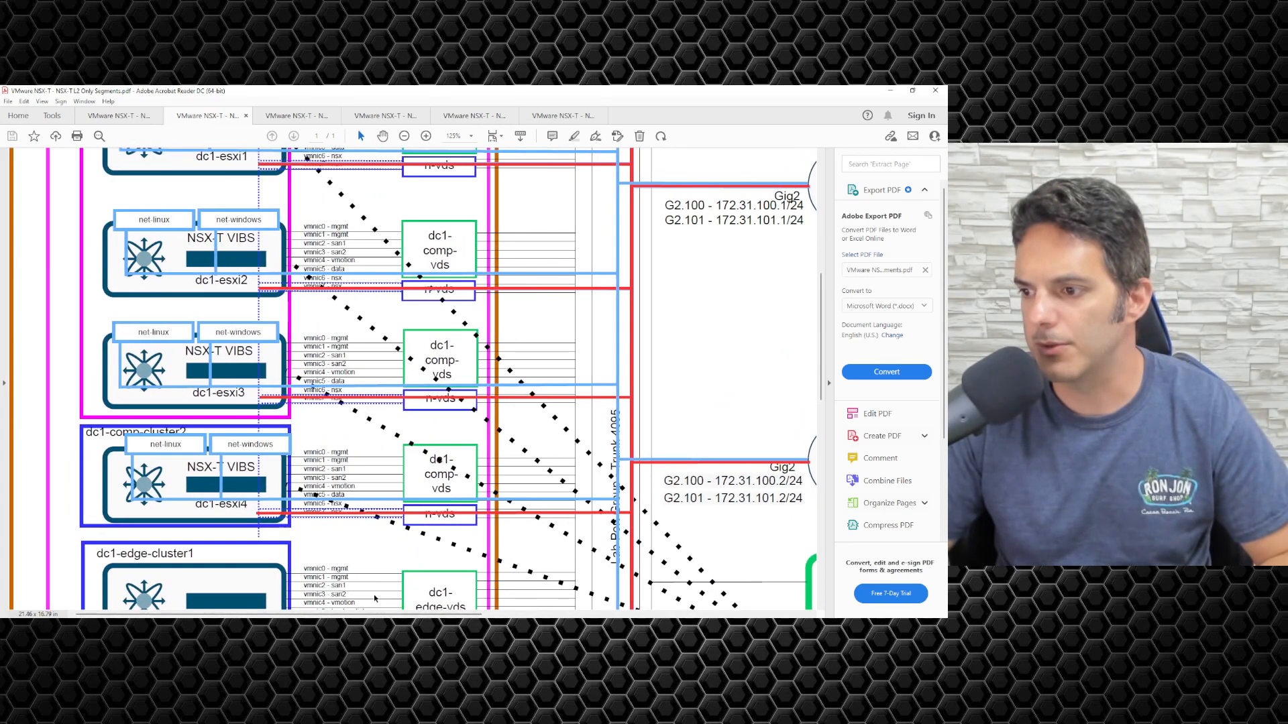
scroll(359, 523, up, 4)
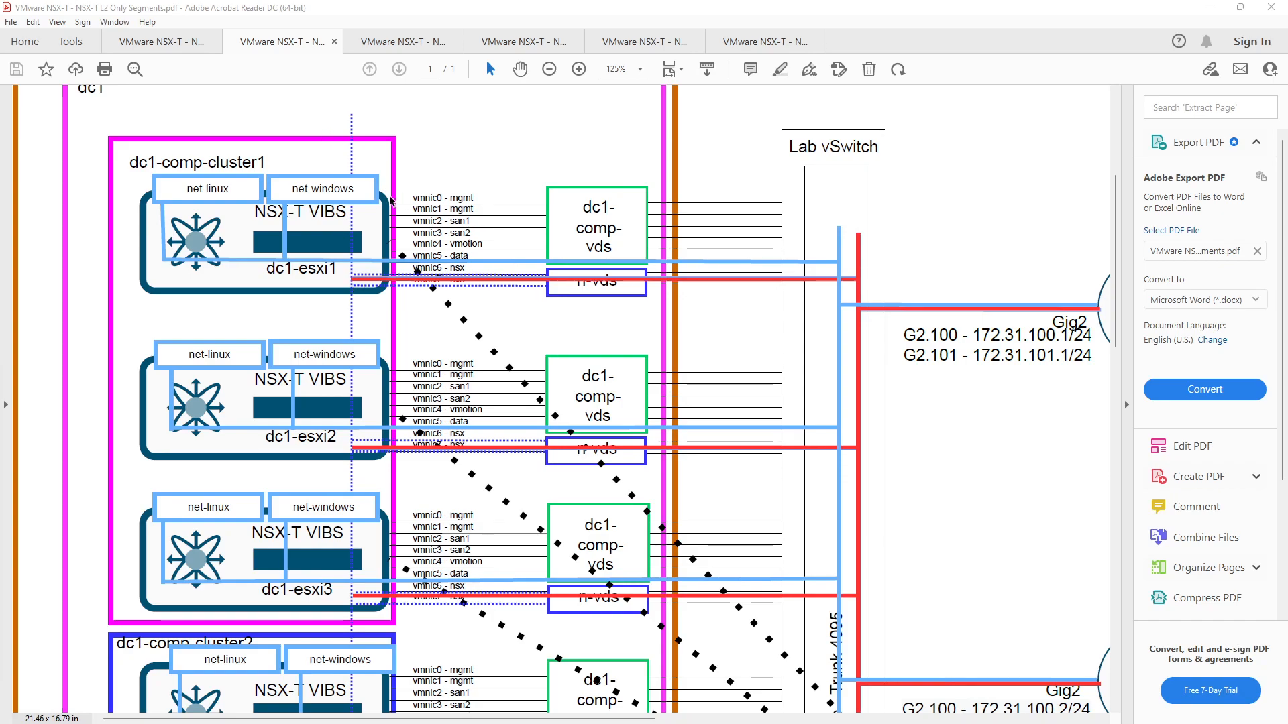
scroll(346, 236, down, 3)
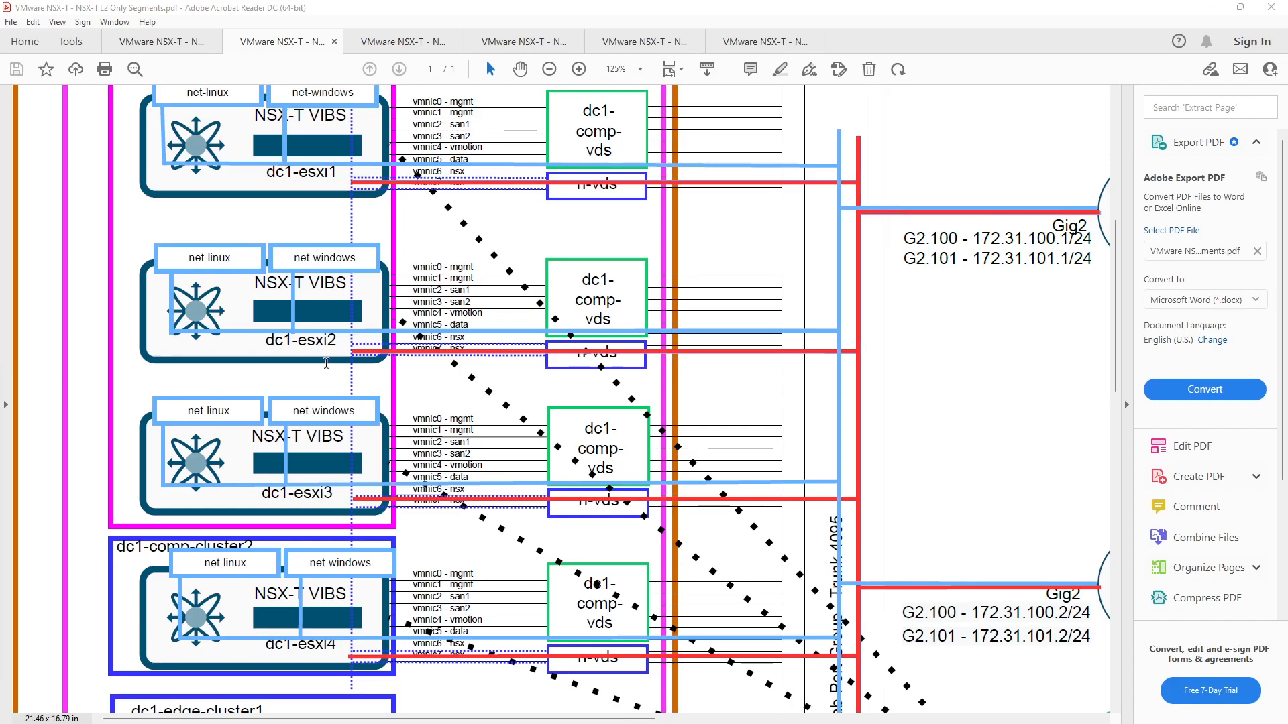
scroll(631, 290, up, 4)
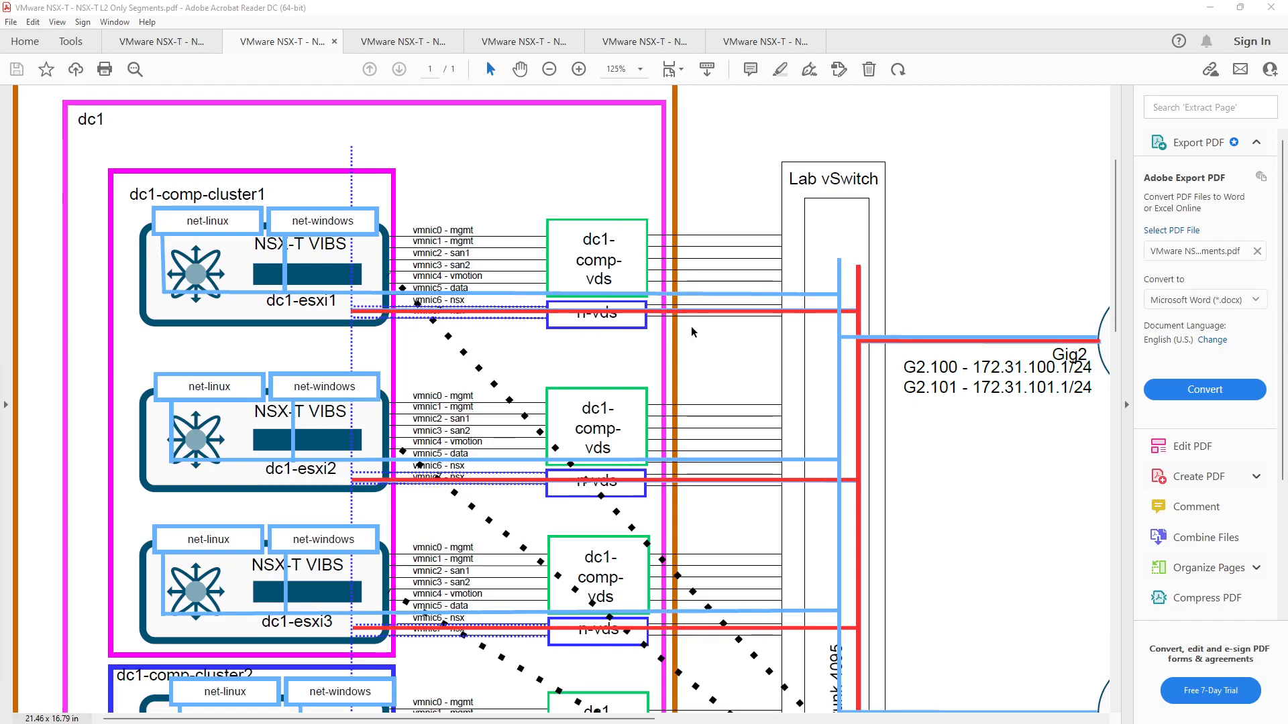
scroll(693, 332, down, 1)
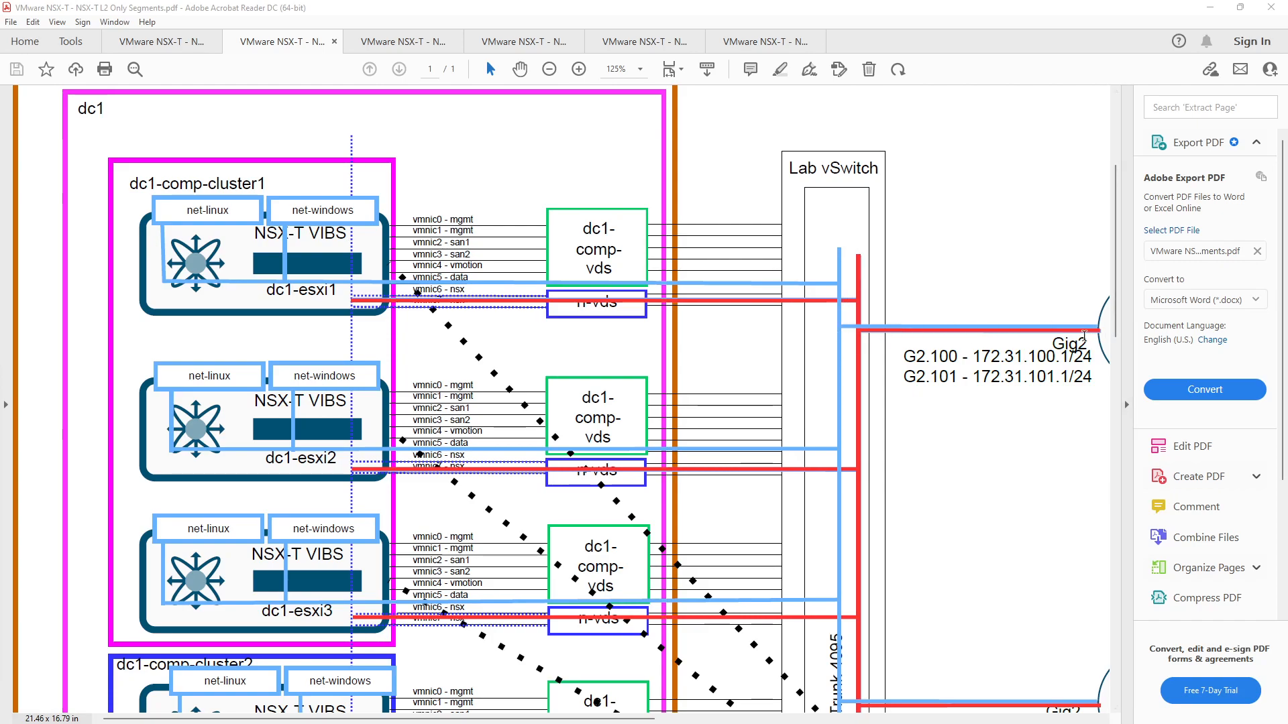
Scroll through the L2 Only Segments diagram to review it.
scroll(1084, 336, down, 3)
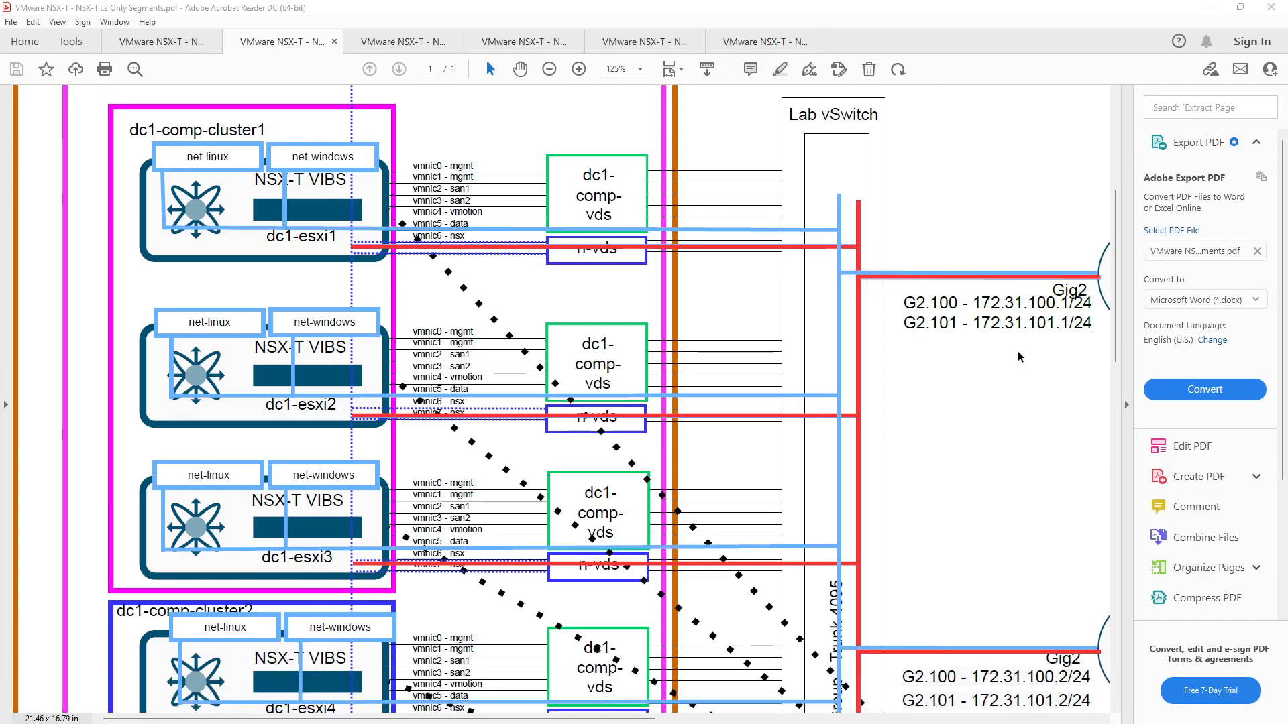
scroll(1017, 356, down, 1)
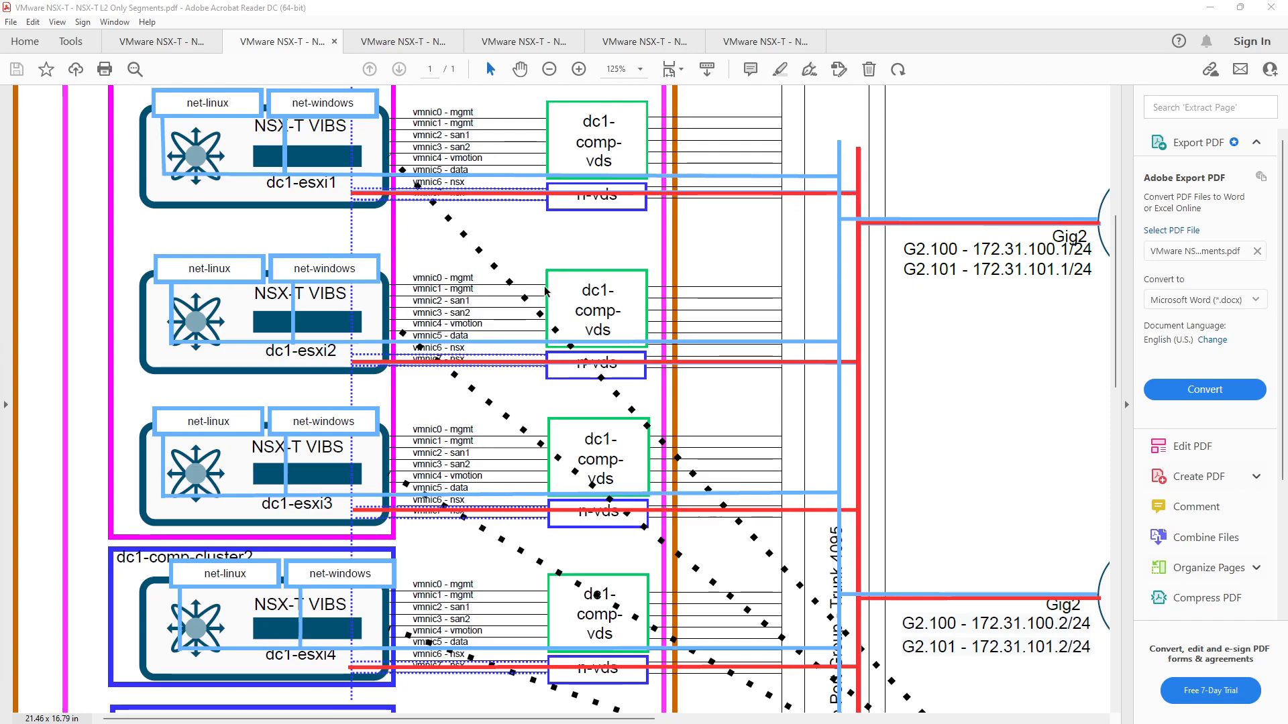
scroll(545, 290, down, 1)
scroll(544, 290, up, 1)
Minimize Acrobat and open dc1-comp-cluster1's VMs list in vSphere.
click(1209, 8)
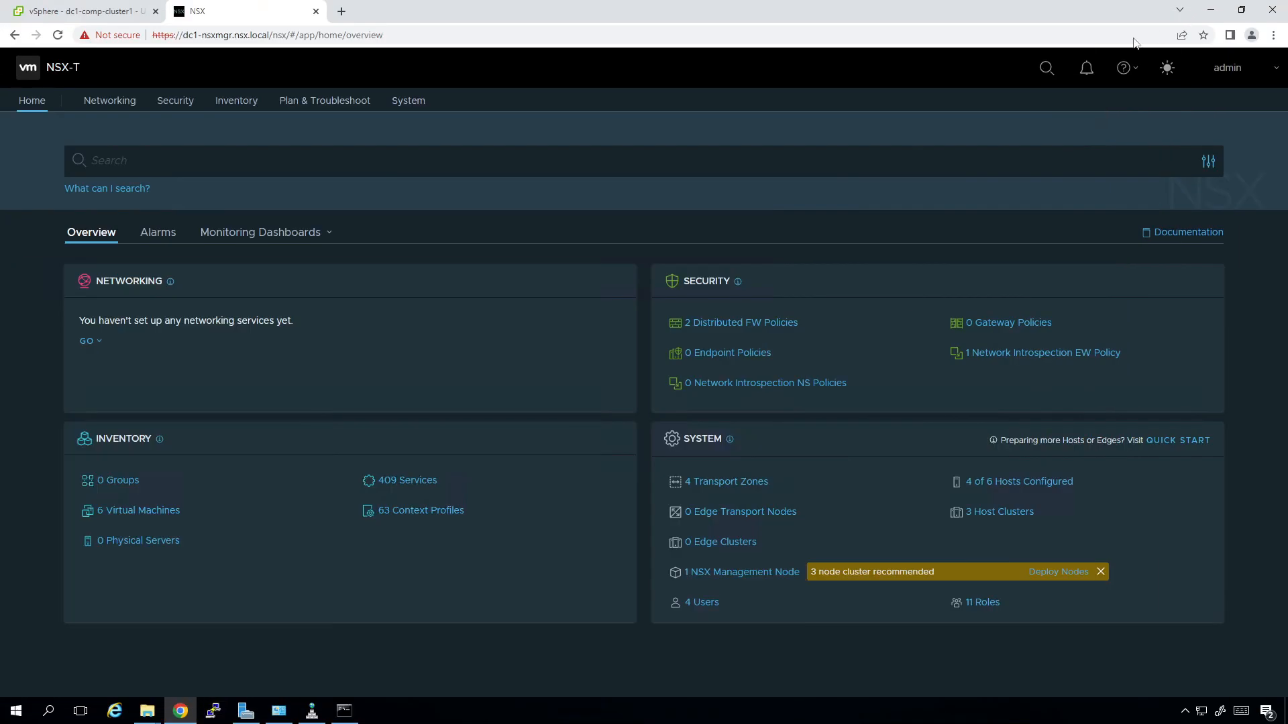
click(97, 11)
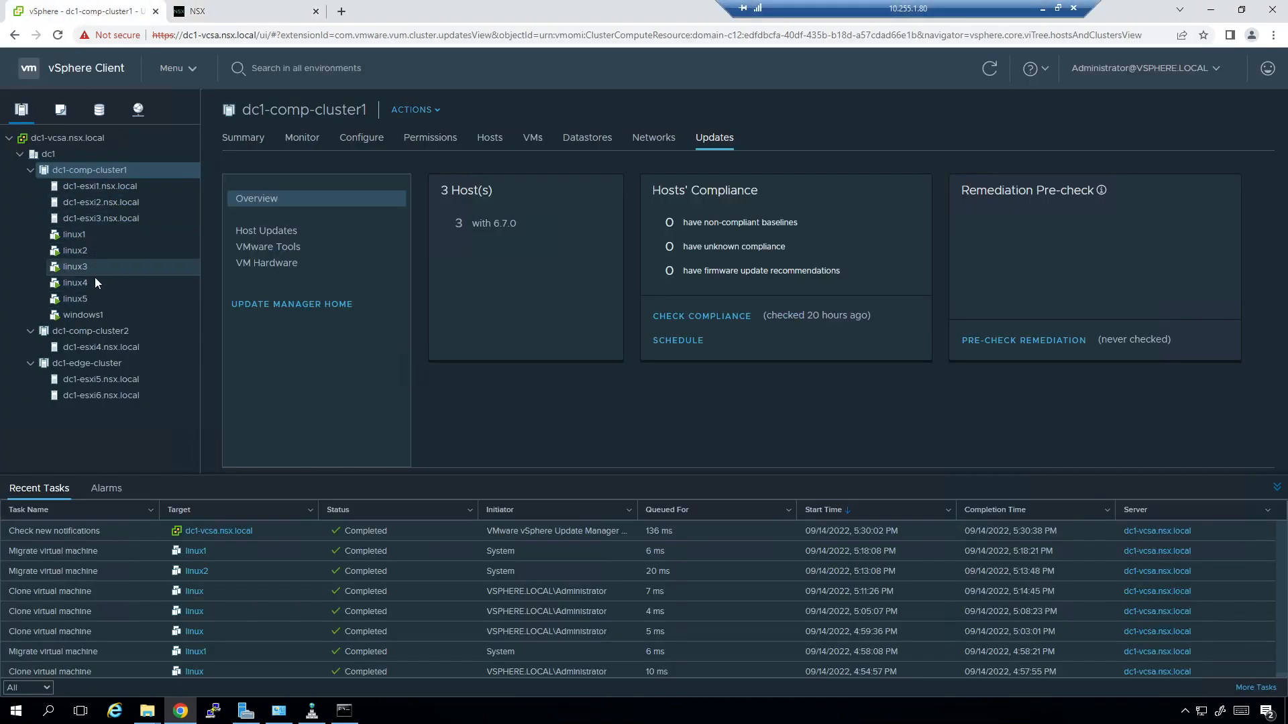
click(534, 140)
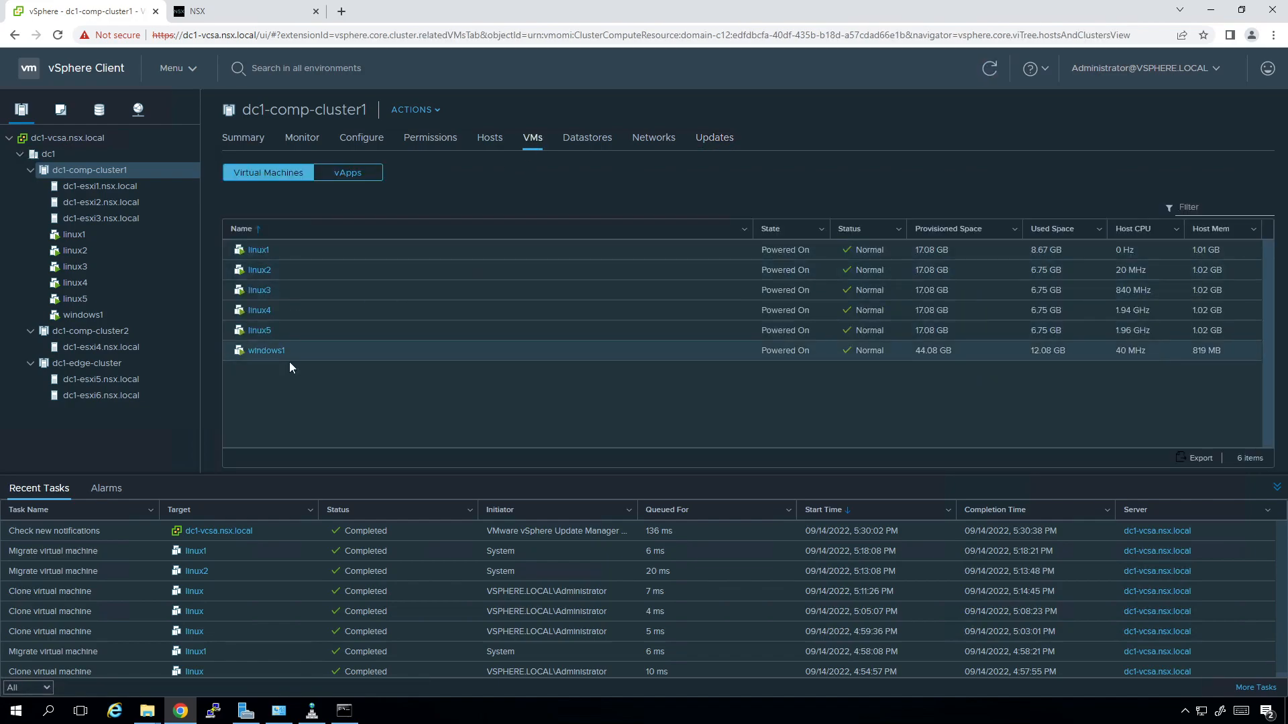
Add a Host column to the VM list, then return to NSX-T Manager.
click(745, 229)
mouse_move(775, 254)
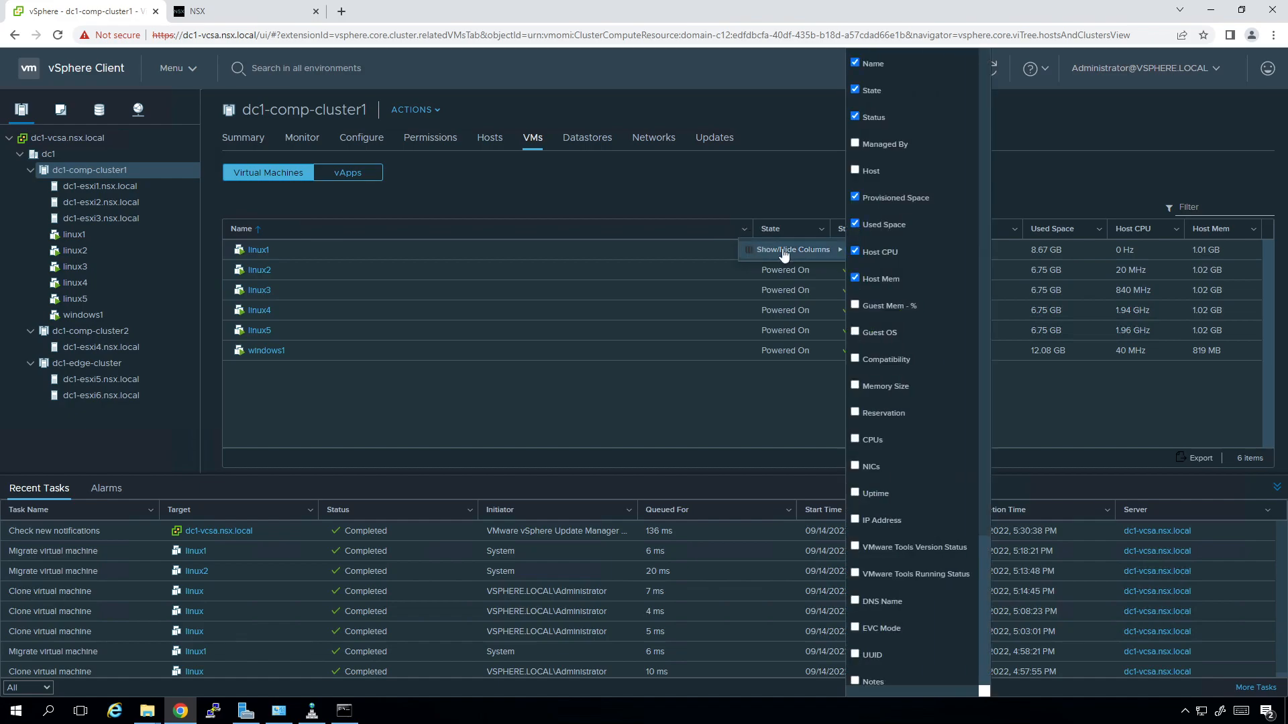
click(872, 171)
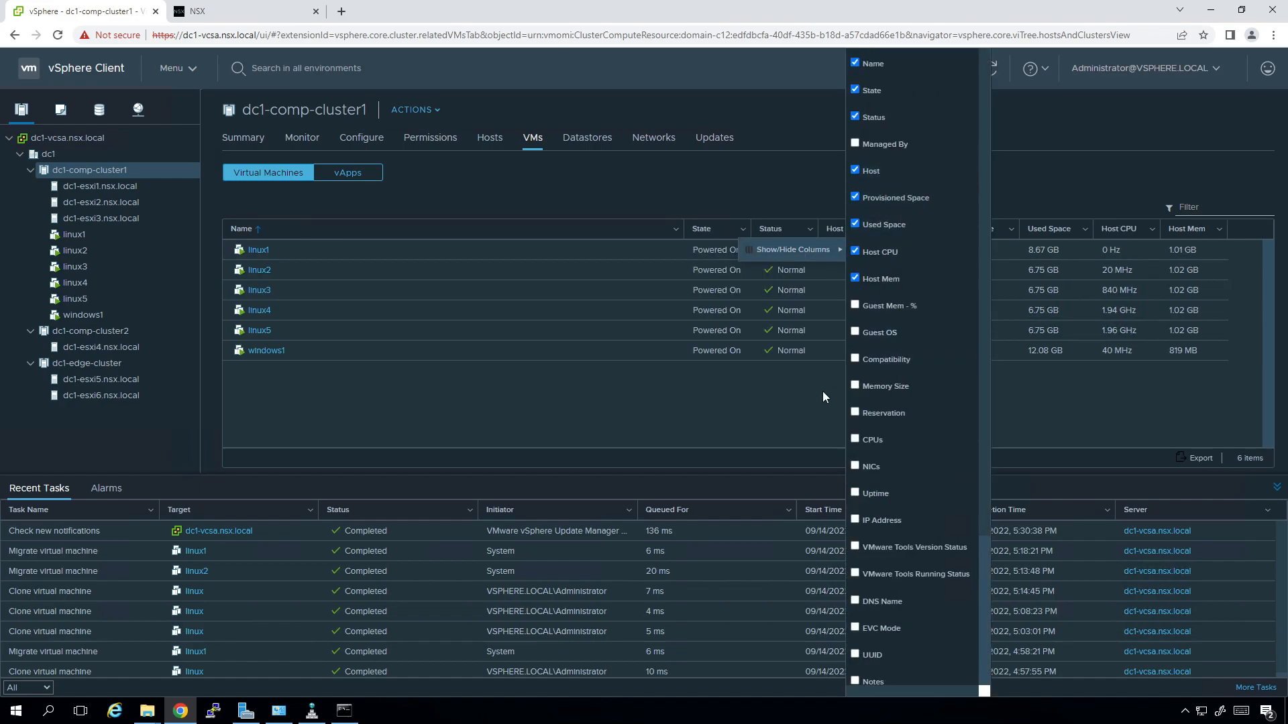
click(820, 417)
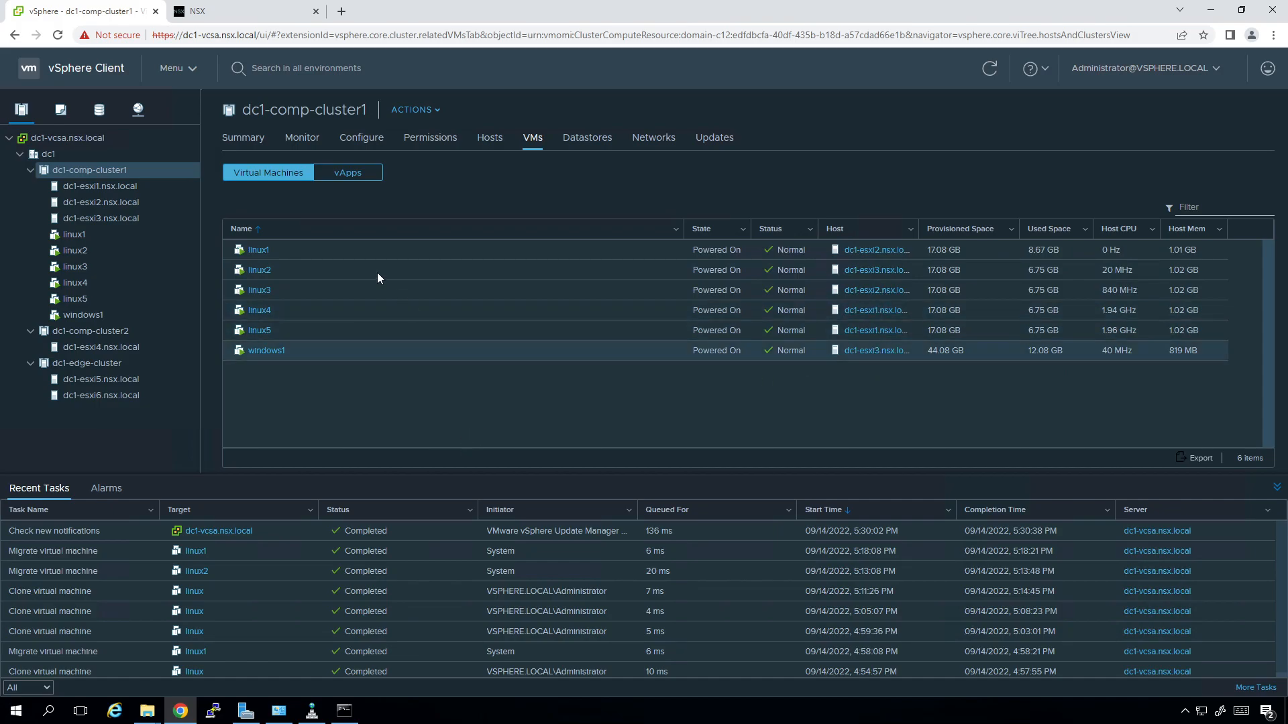
click(226, 10)
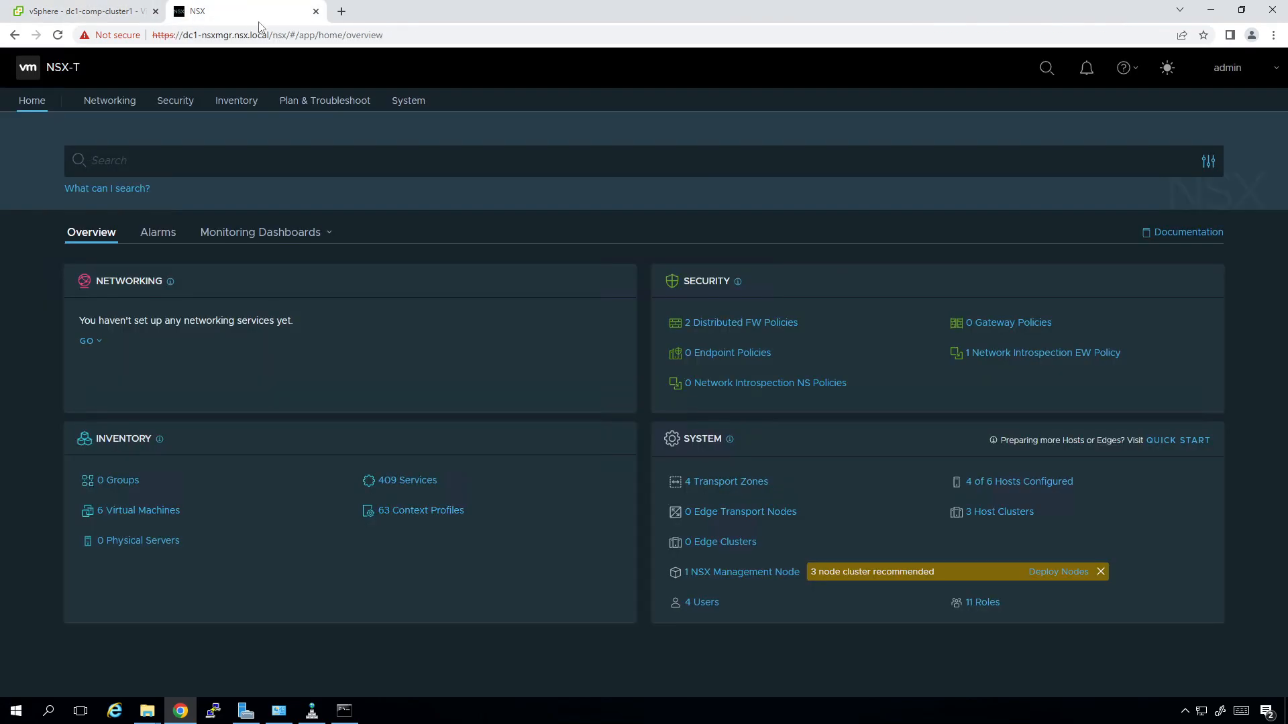
Go to Networking, view Network Topology, then the Segments list.
click(113, 107)
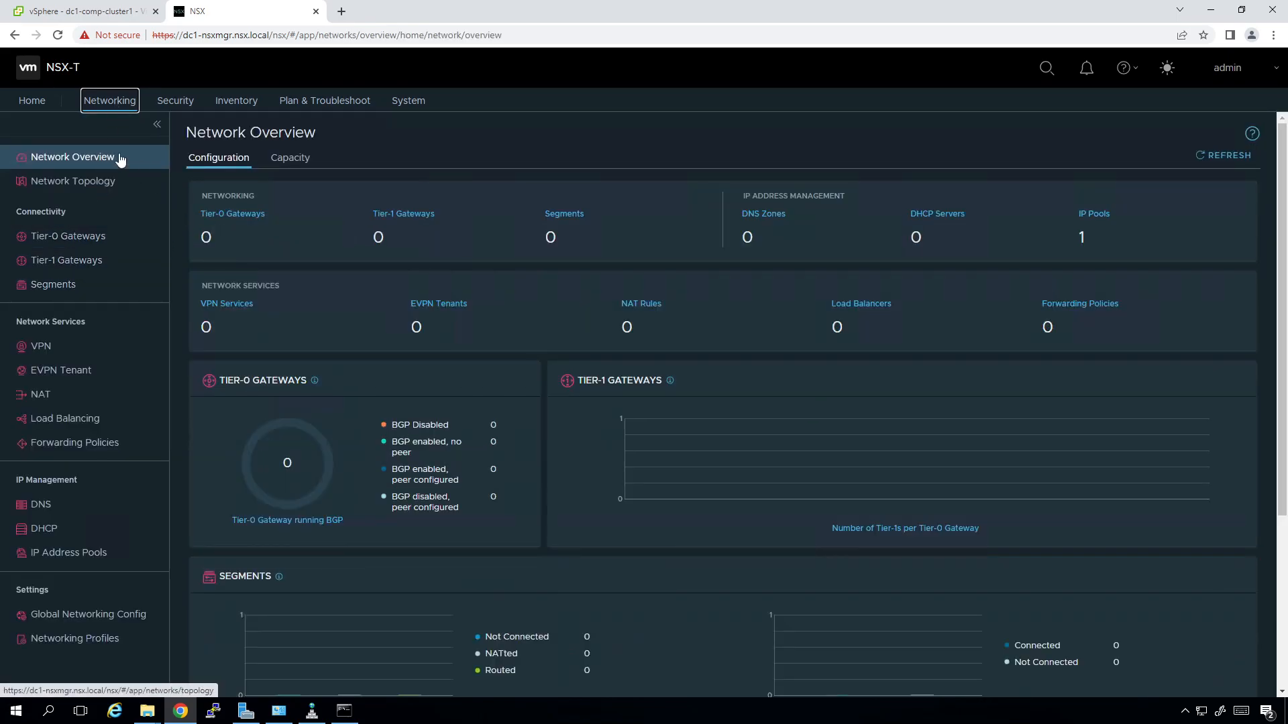
click(99, 190)
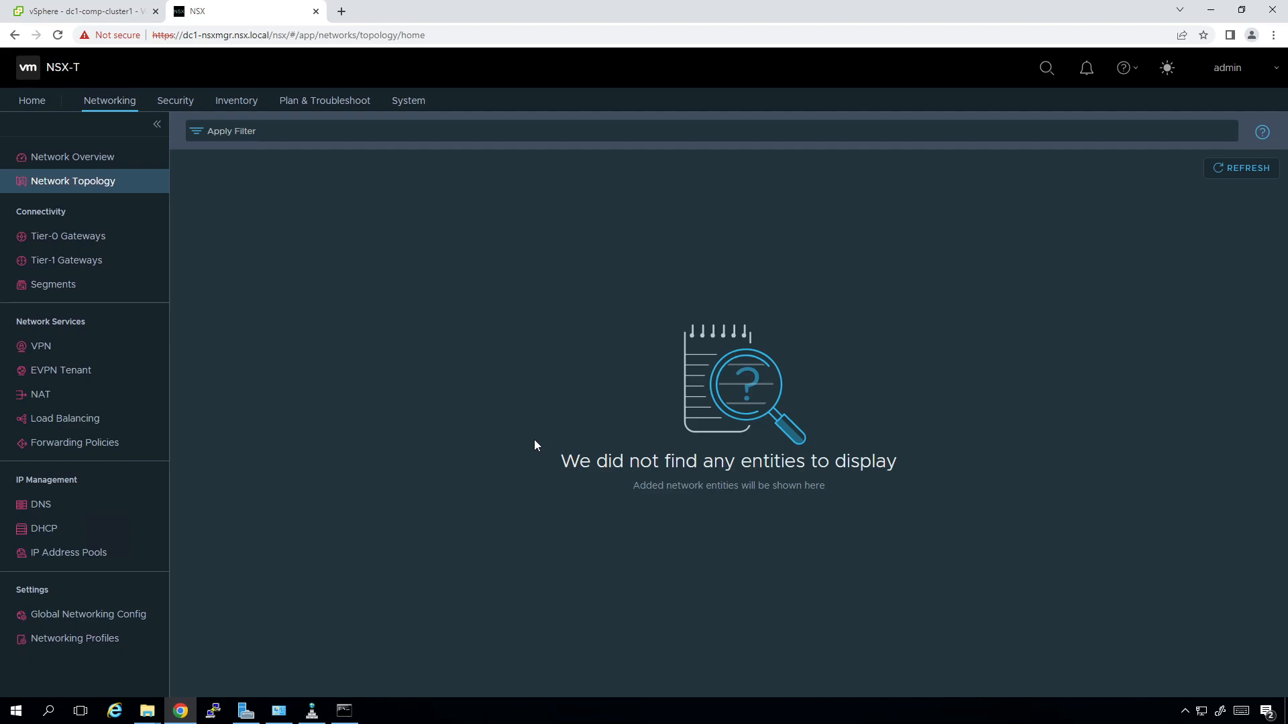
click(43, 289)
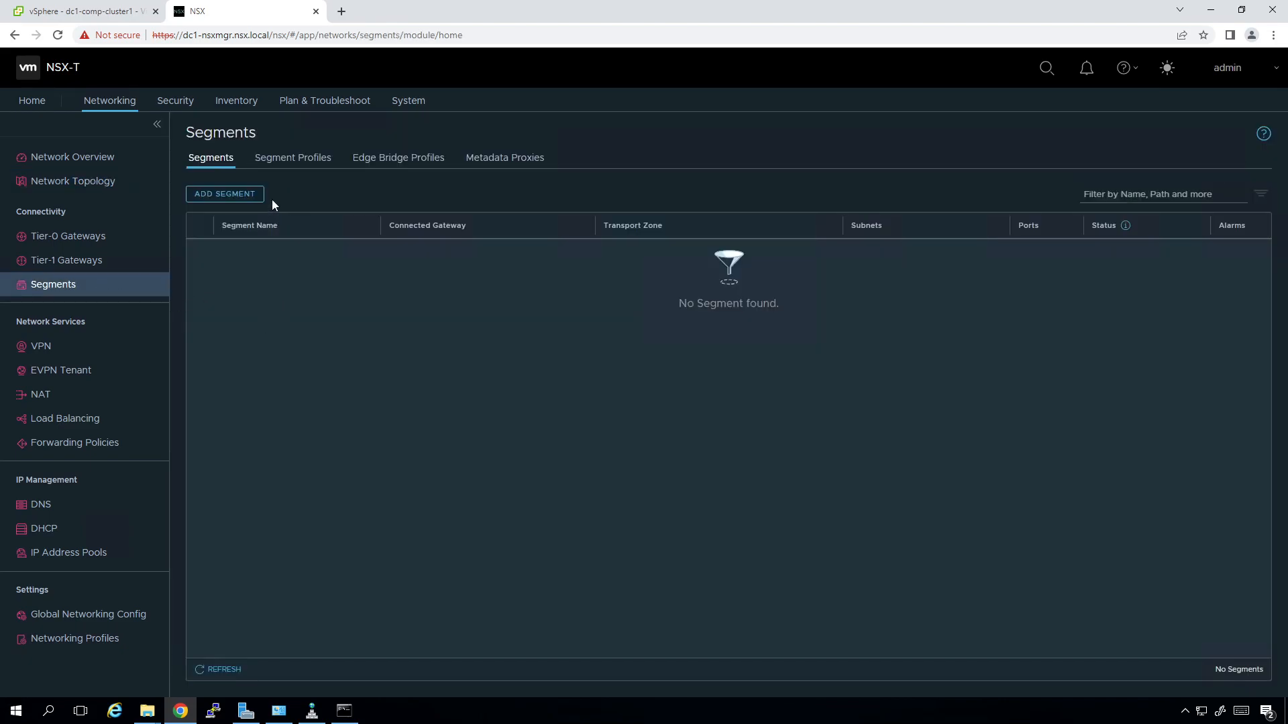
Review the Segment Profiles, Edge Bridge Profiles and Metadata Proxies tabs, then return to Segments.
click(308, 160)
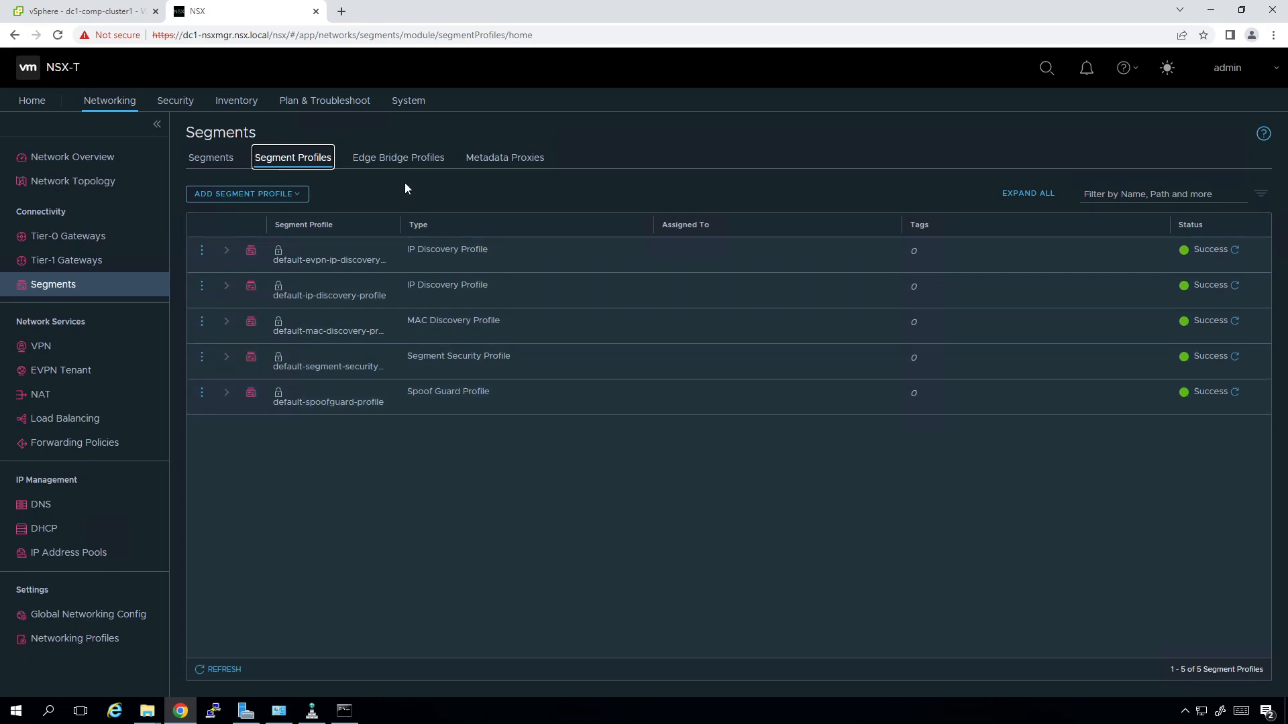
click(290, 196)
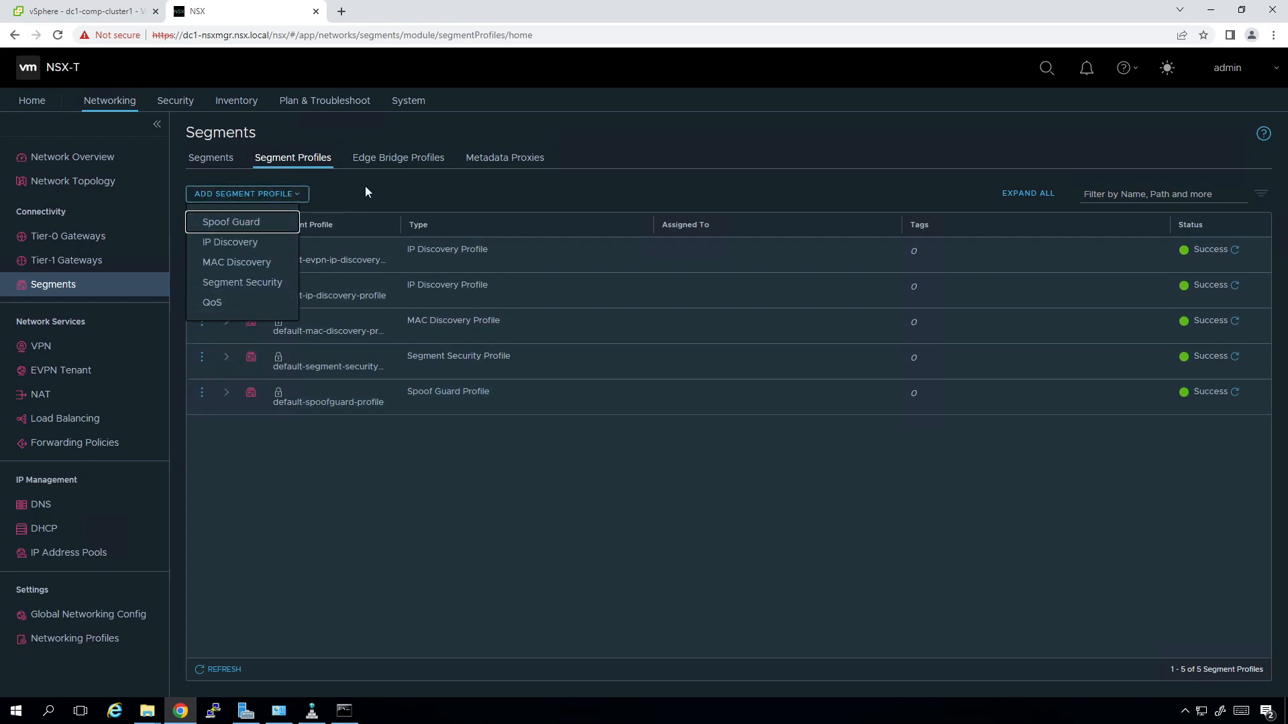
click(388, 159)
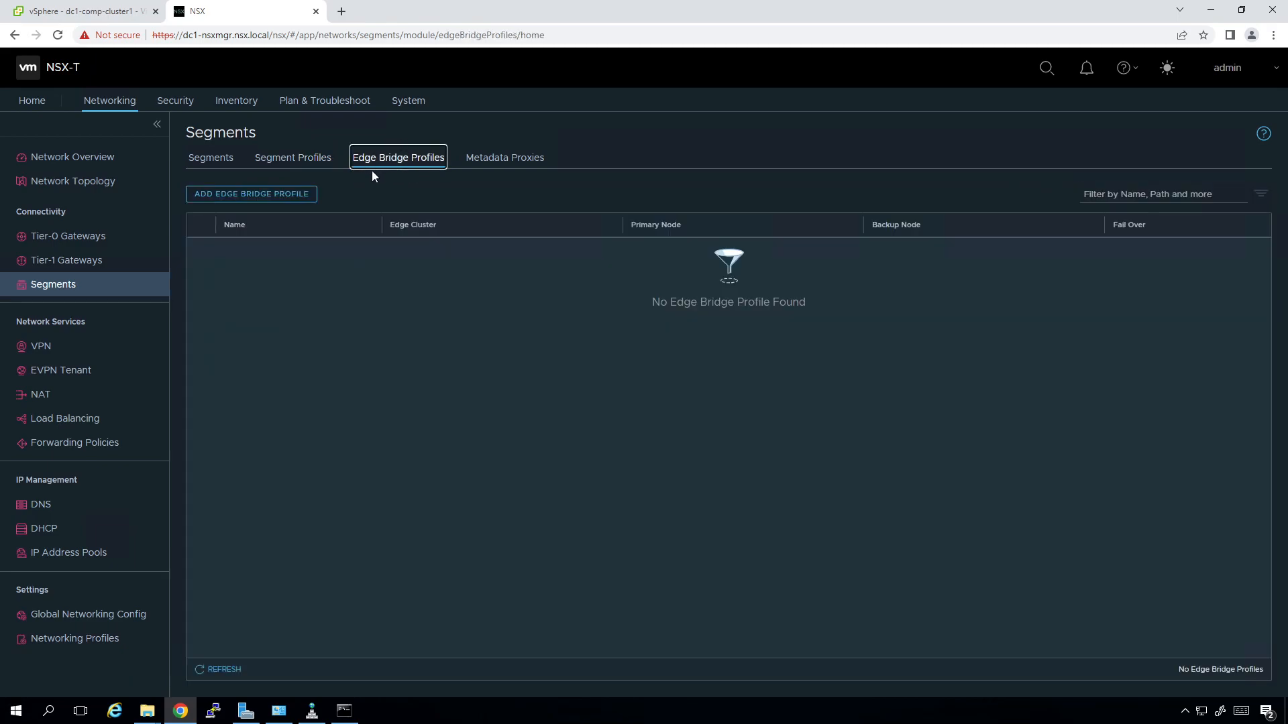
click(487, 165)
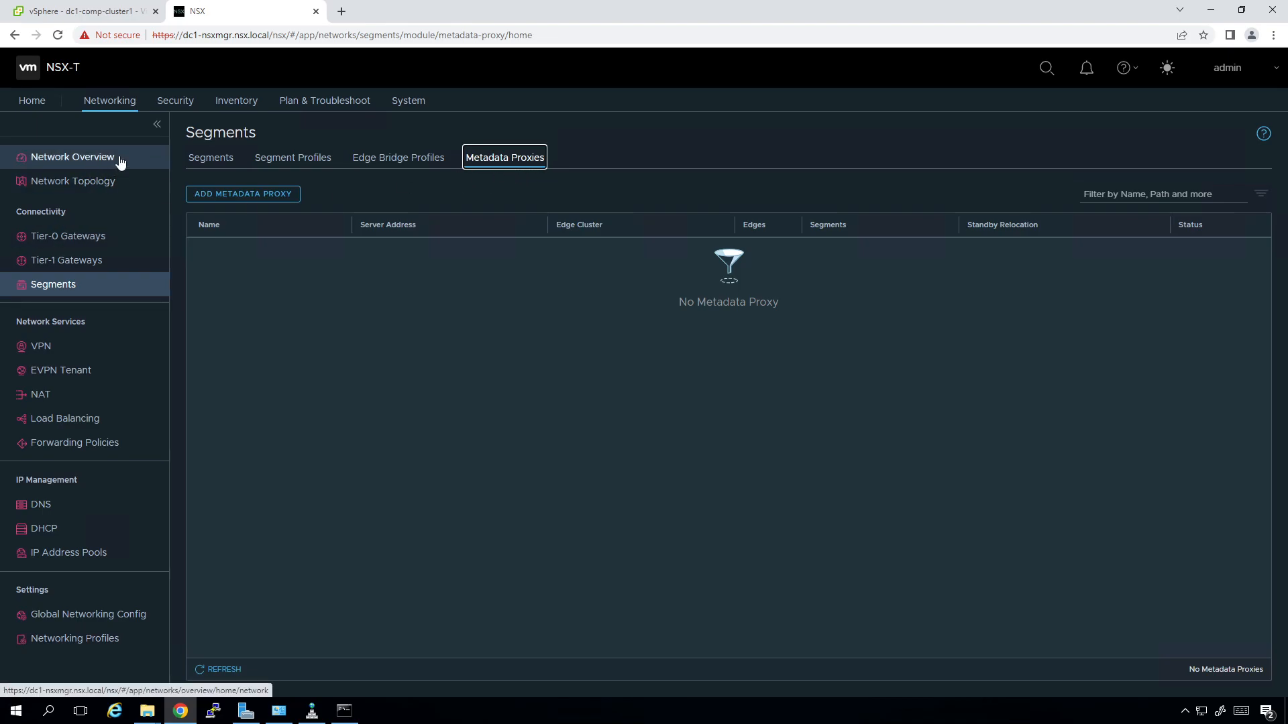
click(210, 160)
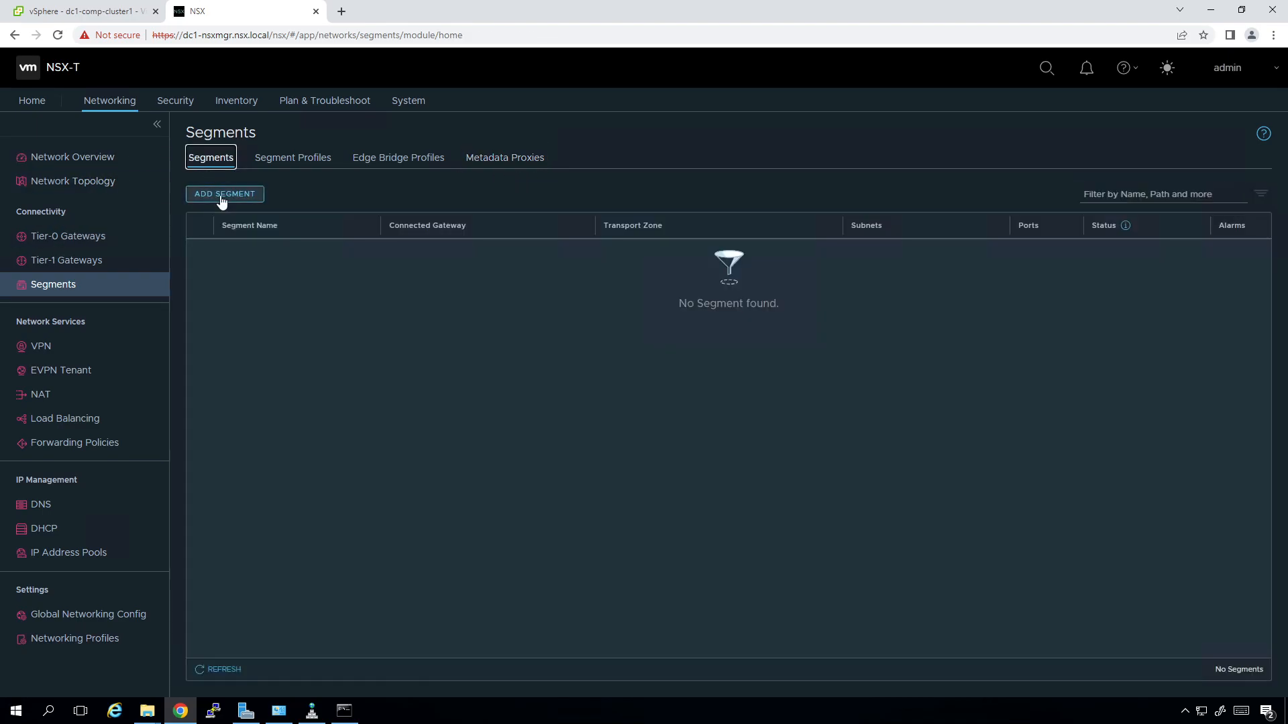
Start a new segment named 'nsx-linux-vlan 100', leaving the connected gateway as None.
click(222, 195)
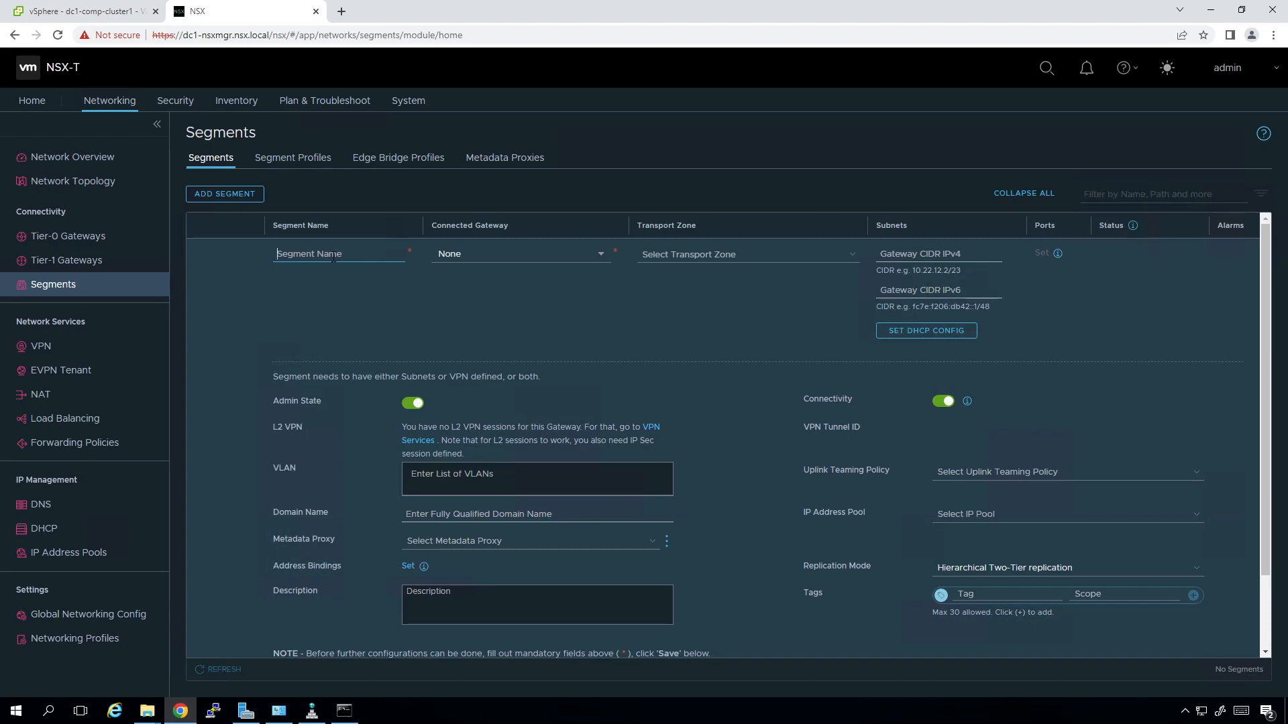
click(333, 255)
text(nsx-)
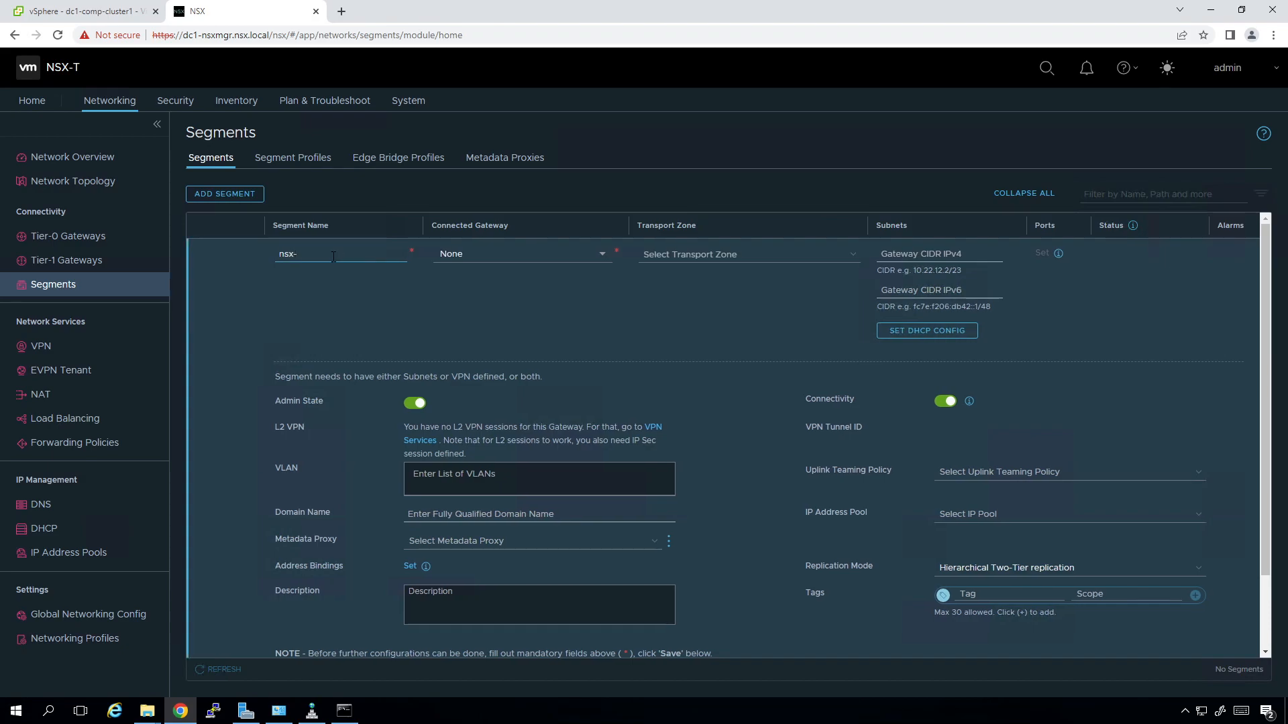
text(linux-vlan 100)
click(506, 255)
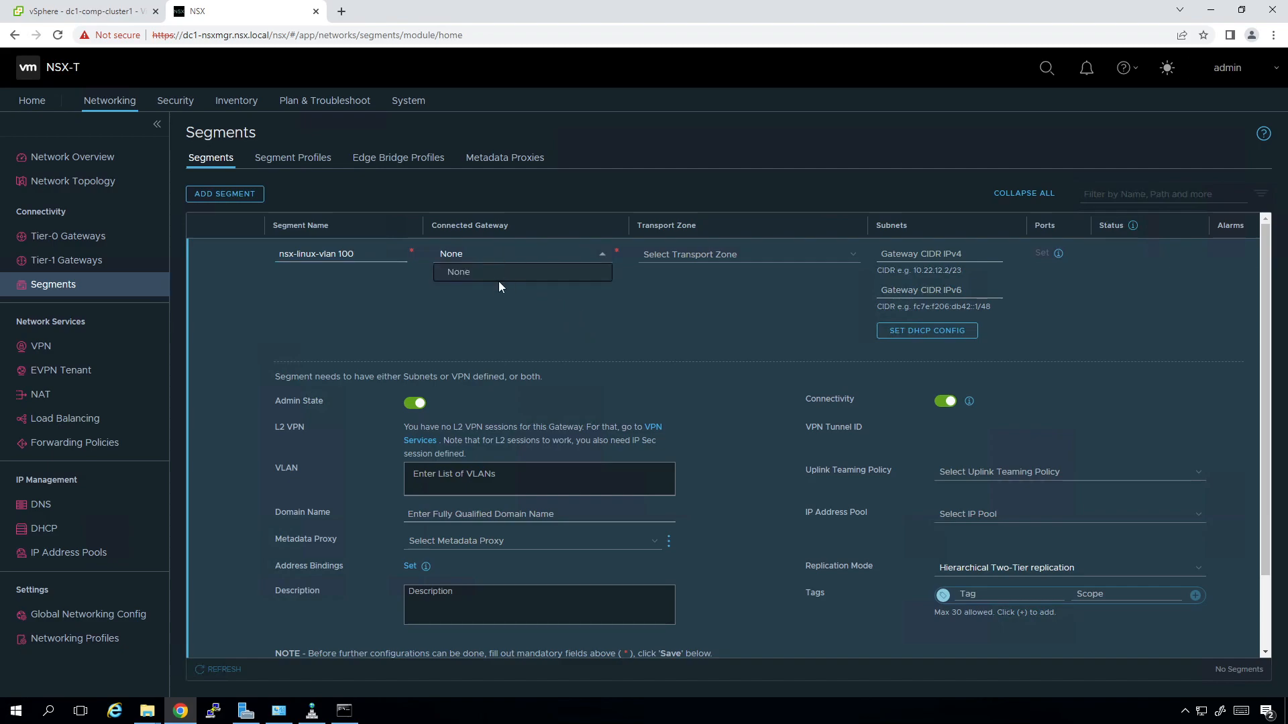
click(505, 320)
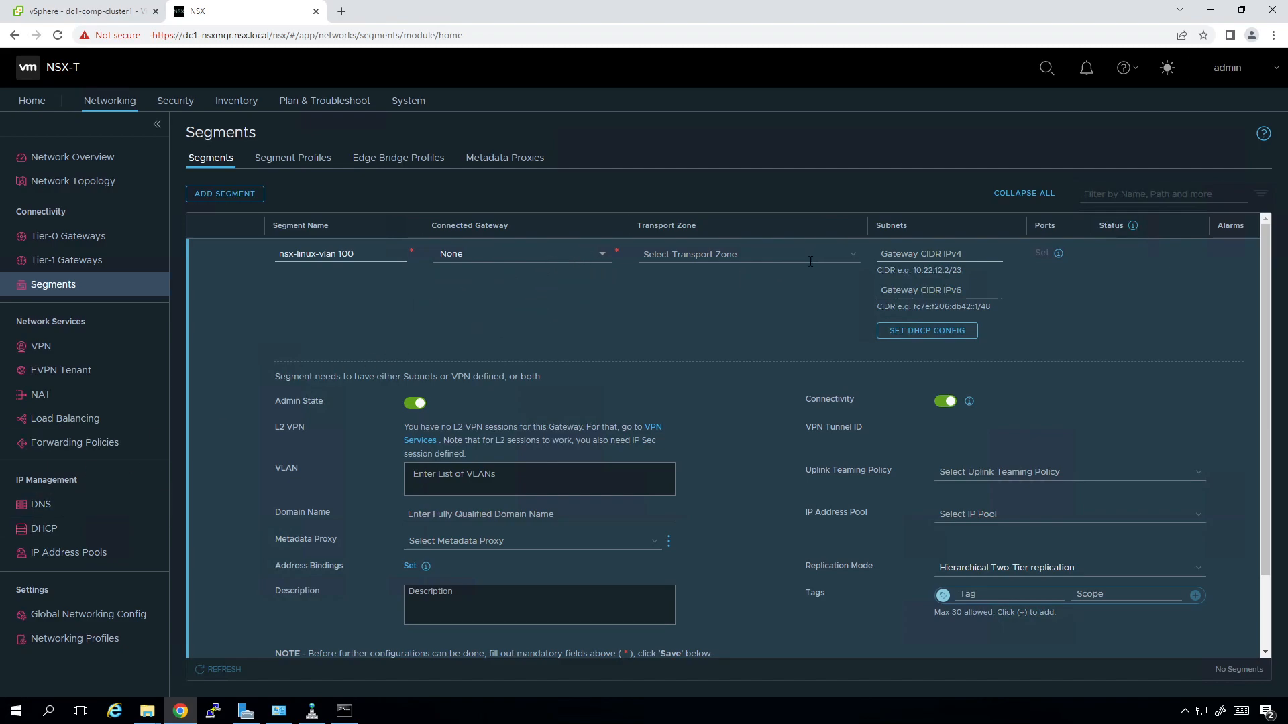
click(598, 260)
click(613, 266)
Put the segment in the vlan-tz transport zone with VLAN 100 and save it.
click(852, 255)
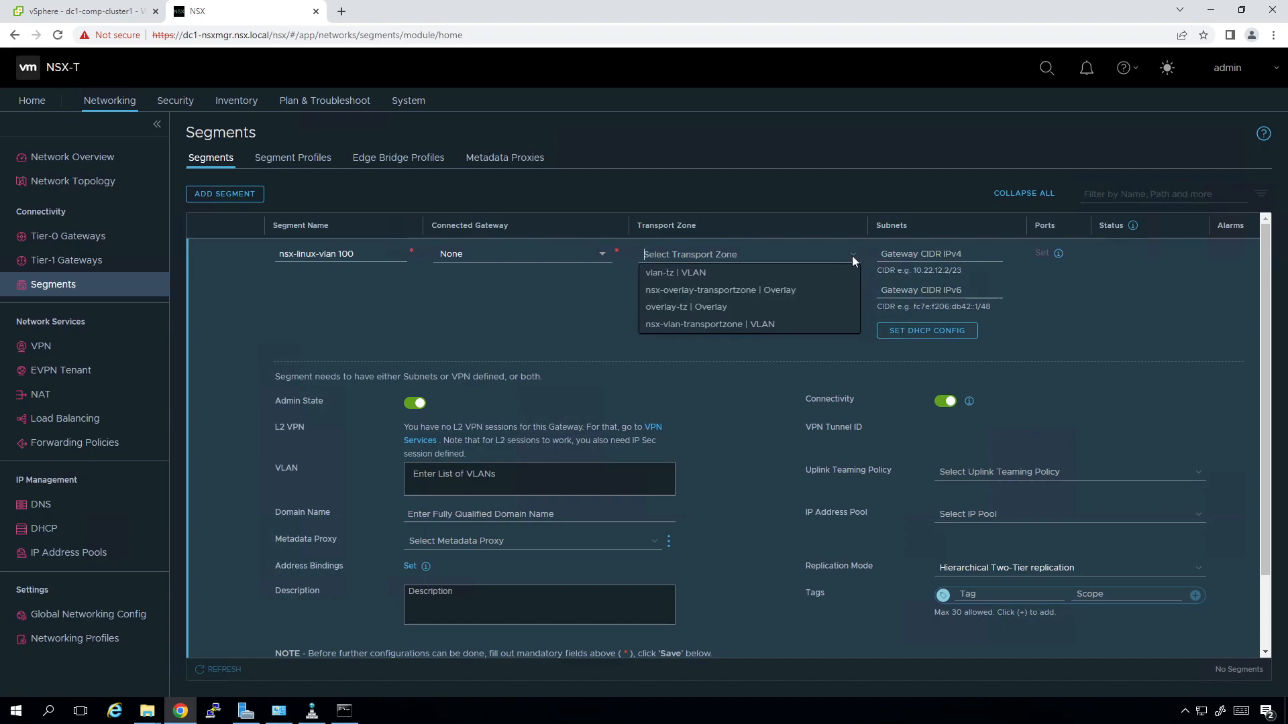
click(811, 275)
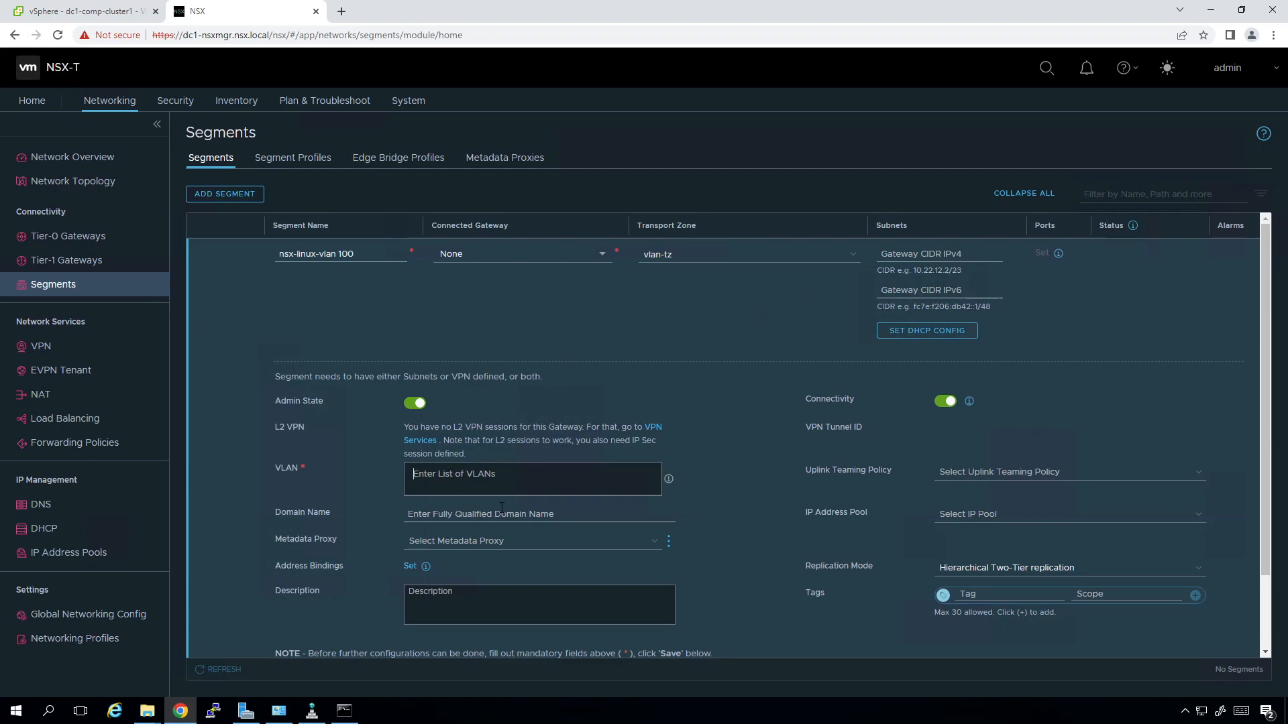
text(100)
key(Return)
scroll(736, 463, down, 2)
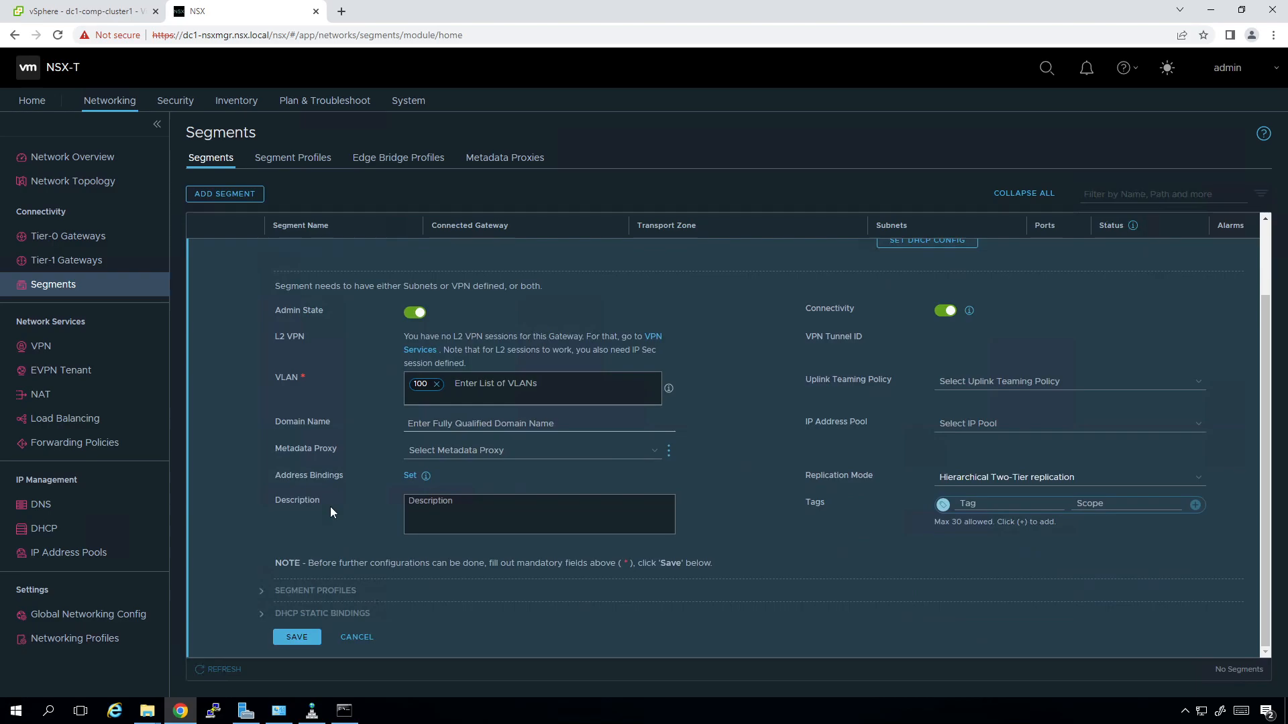
click(290, 638)
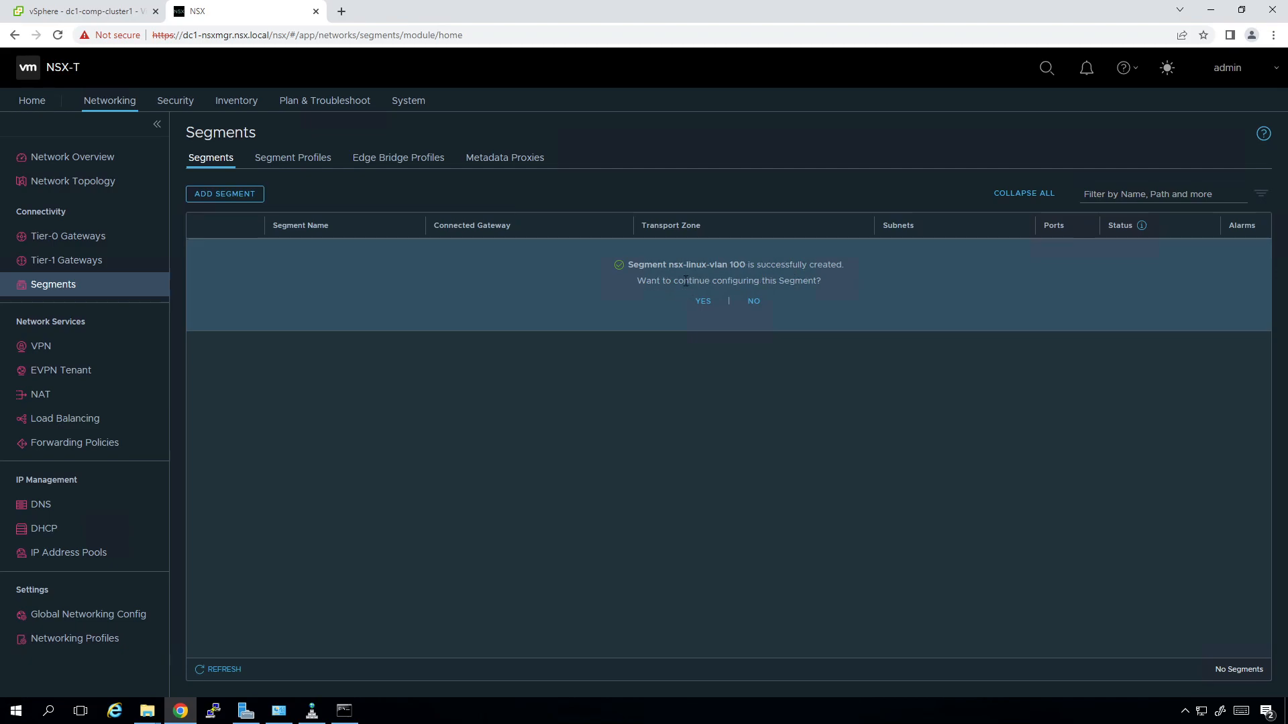
Decline further segment configuration, check nsx-linux-vlan 100's summary in vSphere, then return to Hosts and Clusters.
click(753, 300)
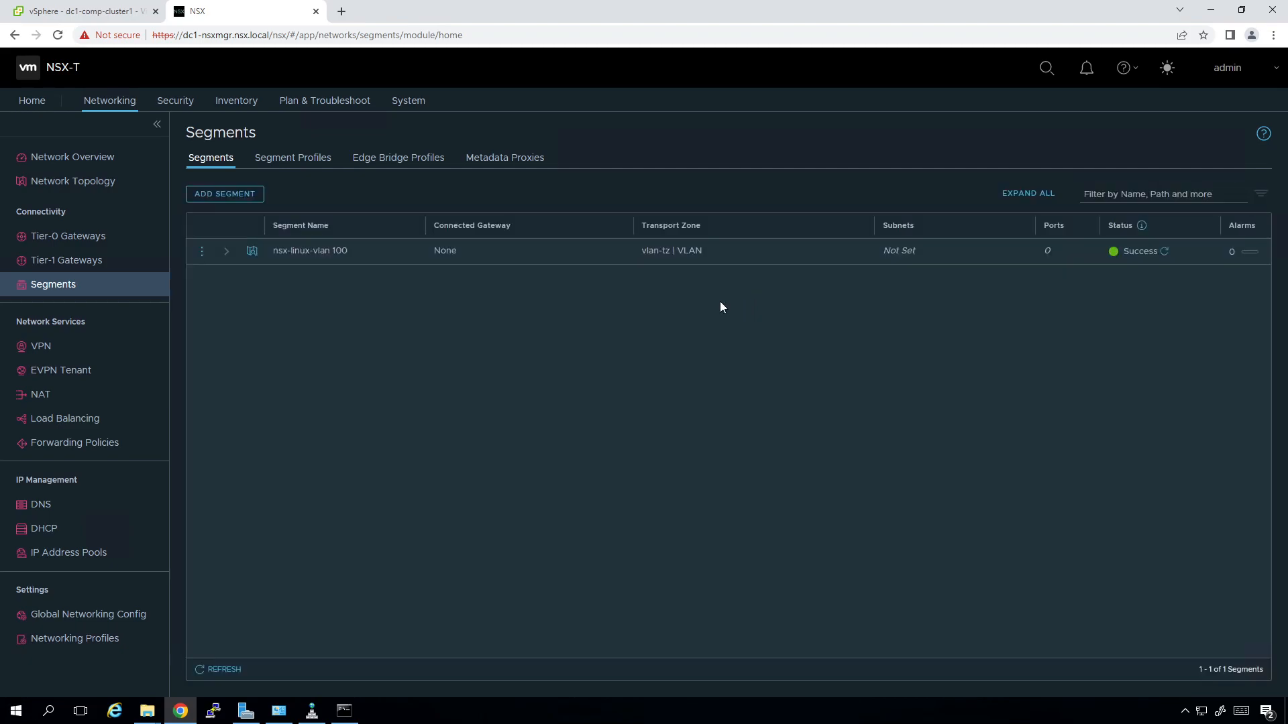
click(92, 10)
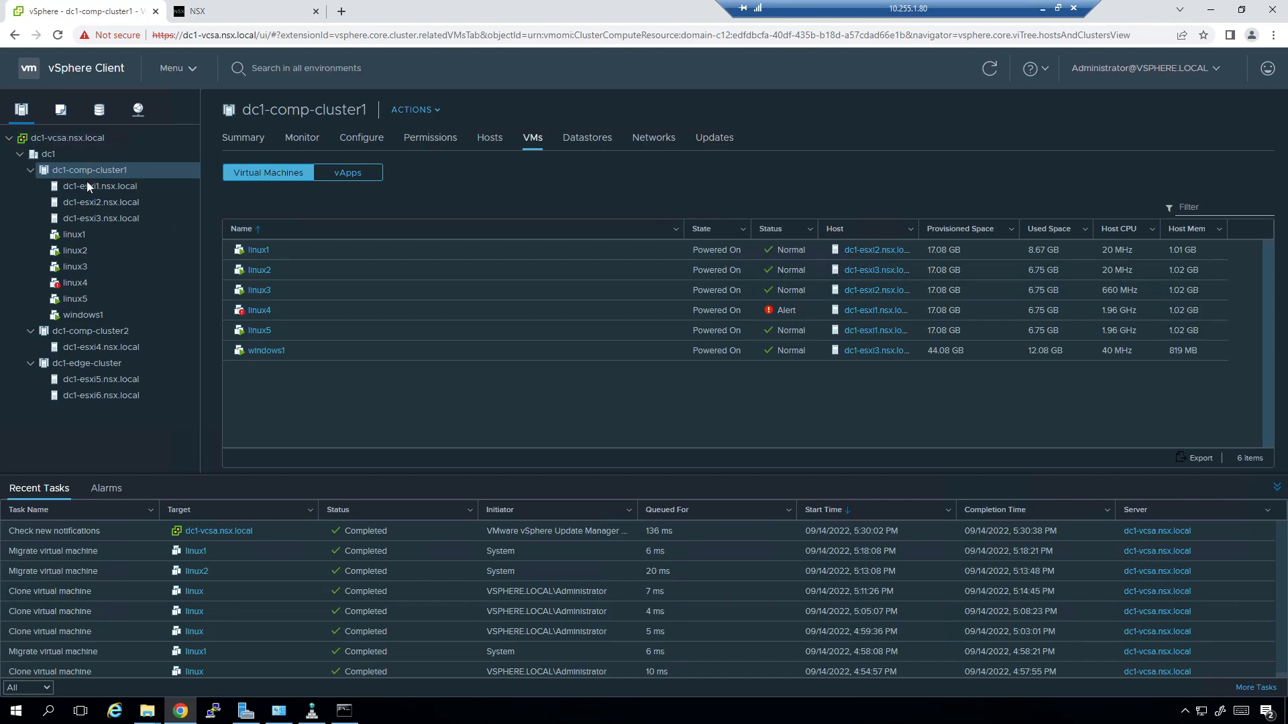
click(138, 110)
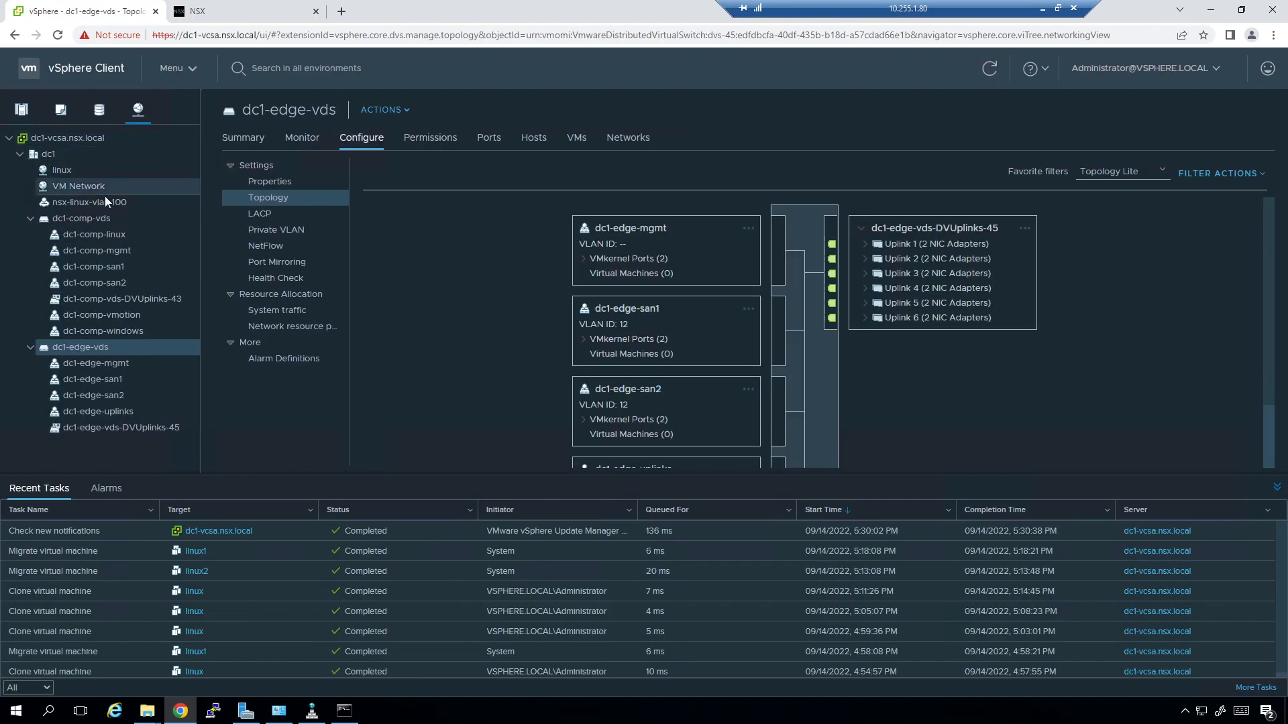
click(88, 204)
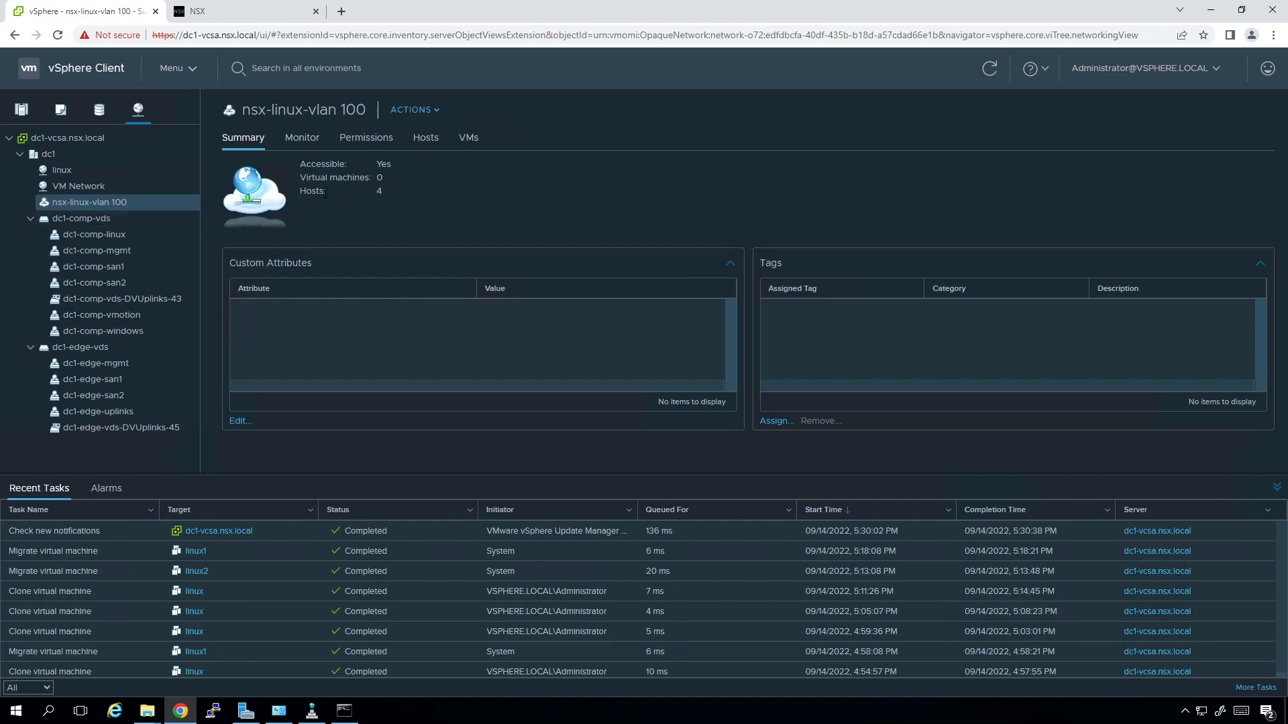
drag(320, 194, 312, 194)
click(346, 249)
click(21, 109)
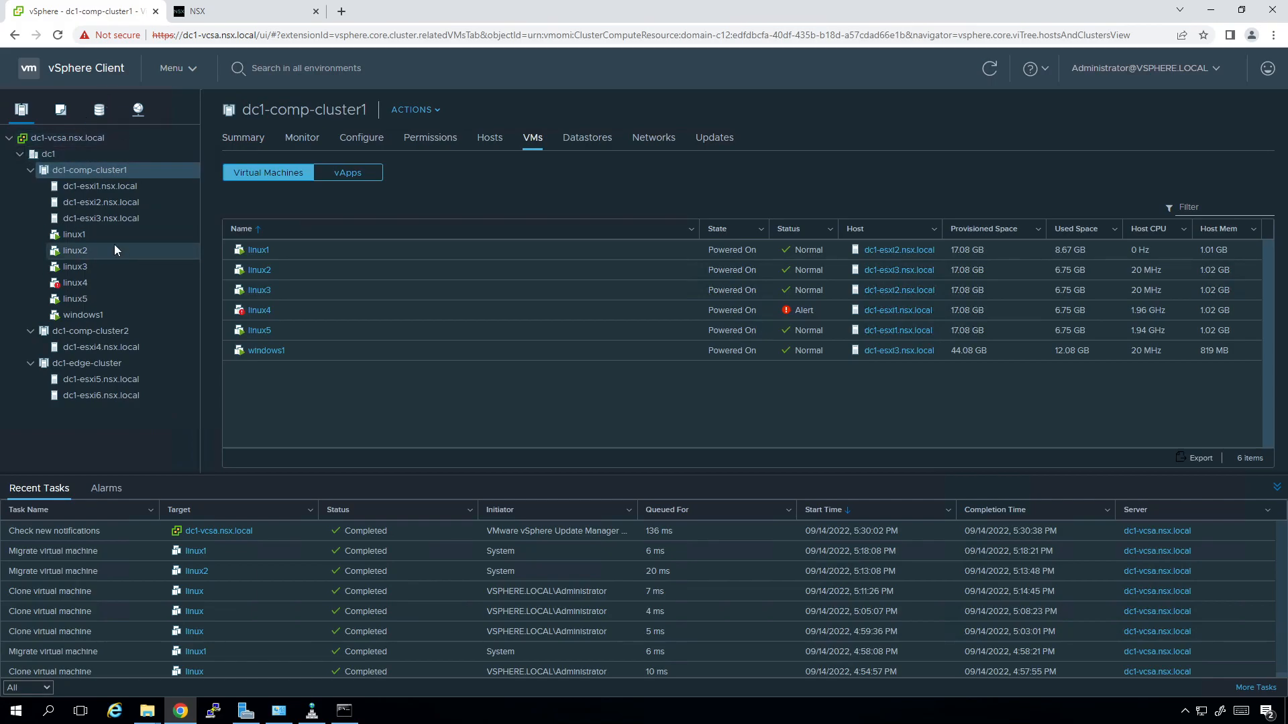
Set linux1's Network adapter 1 to nsx-linux-vlan 100 through Edit Settings.
click(98, 232)
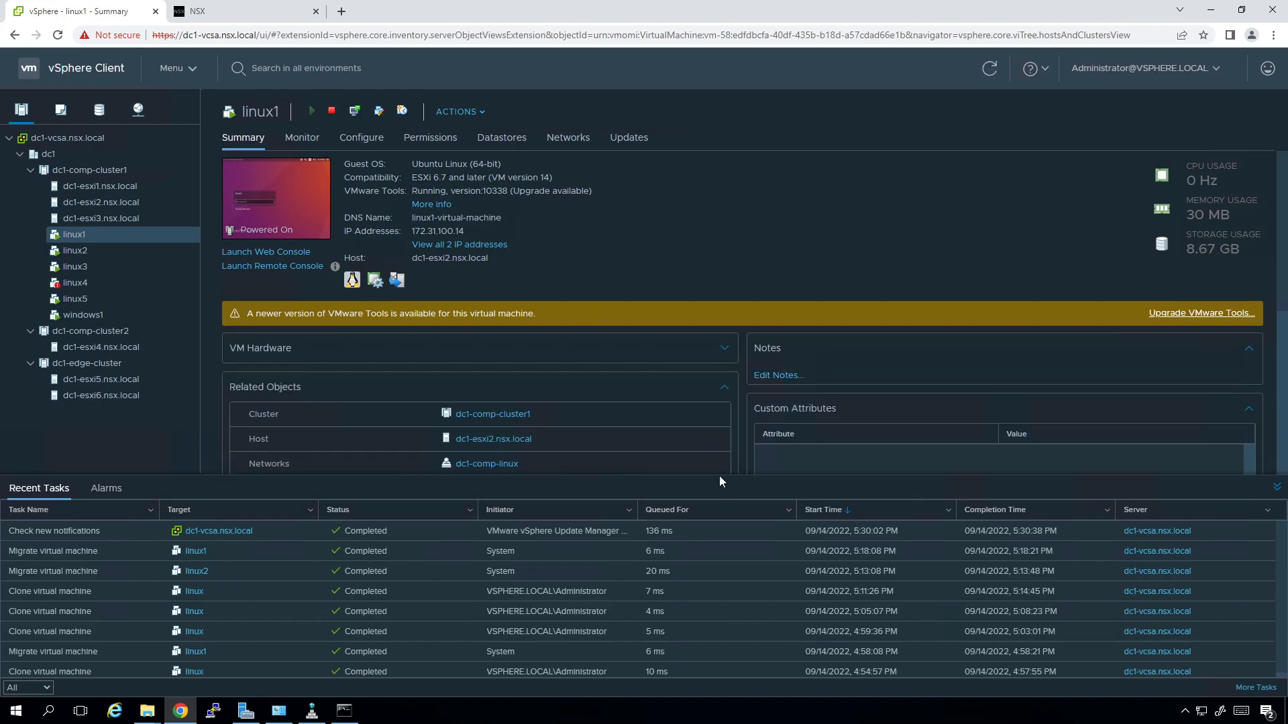
drag(719, 476, 685, 598)
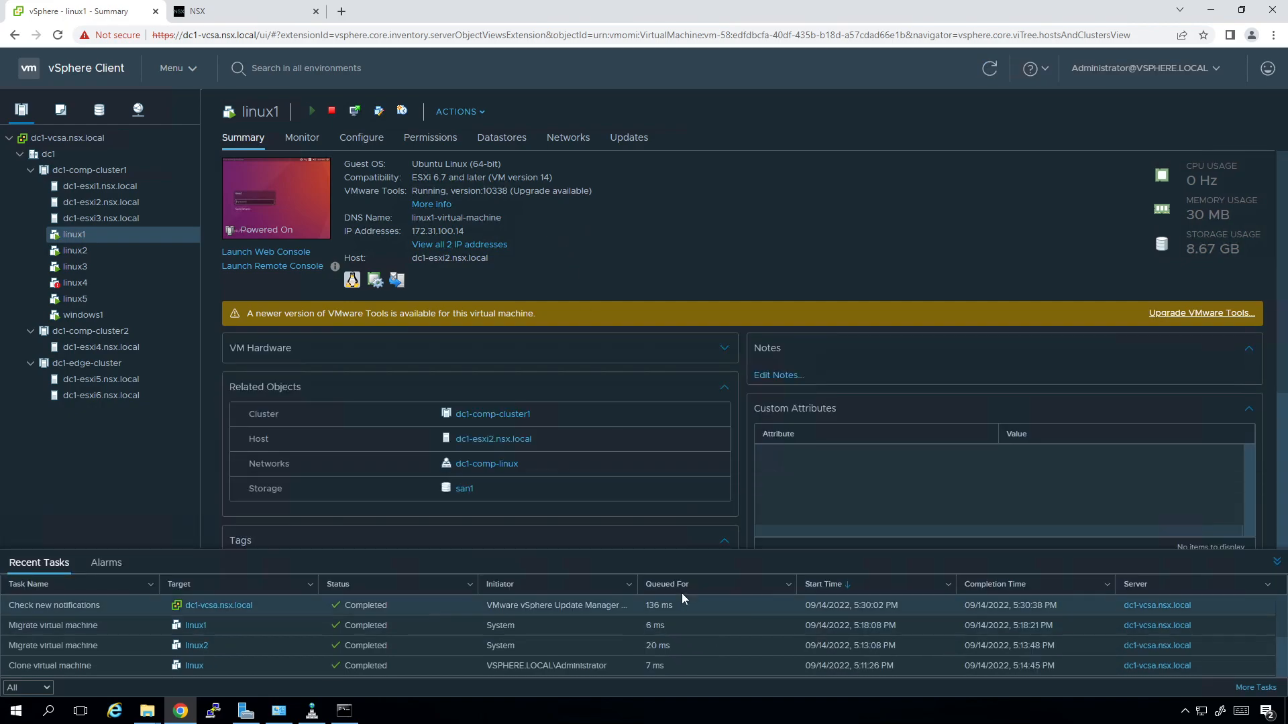
click(455, 113)
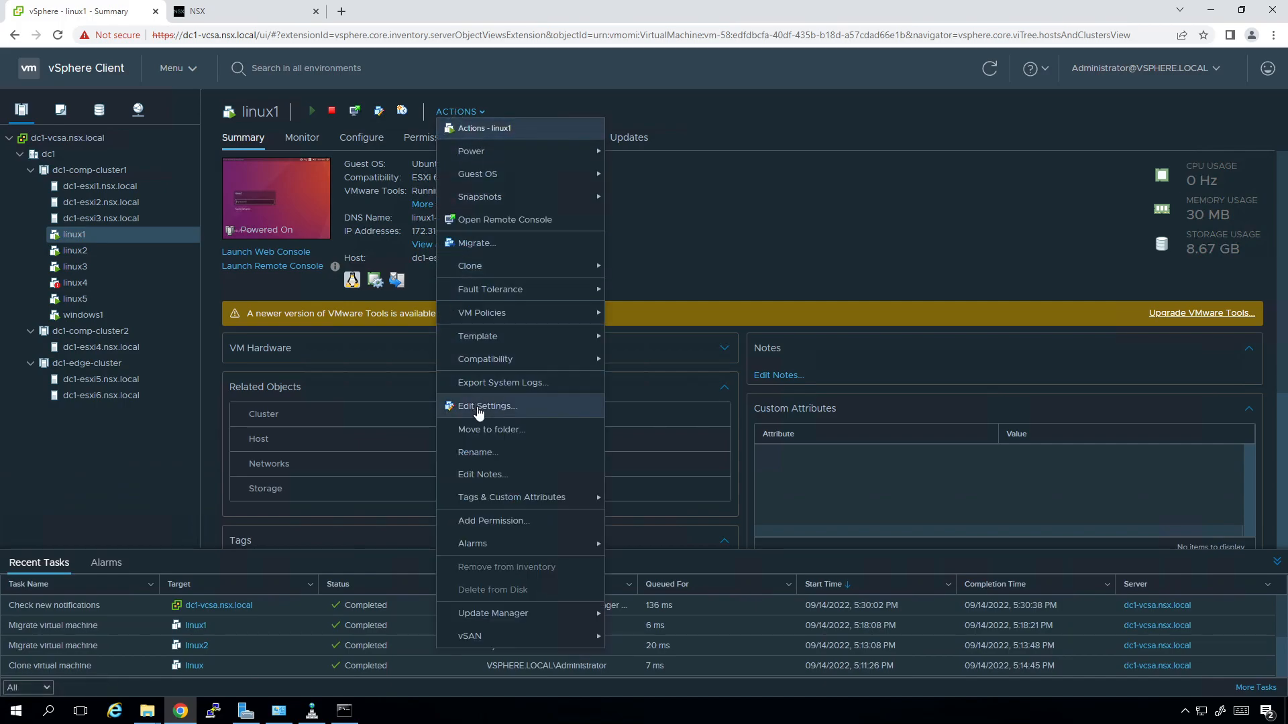
click(477, 407)
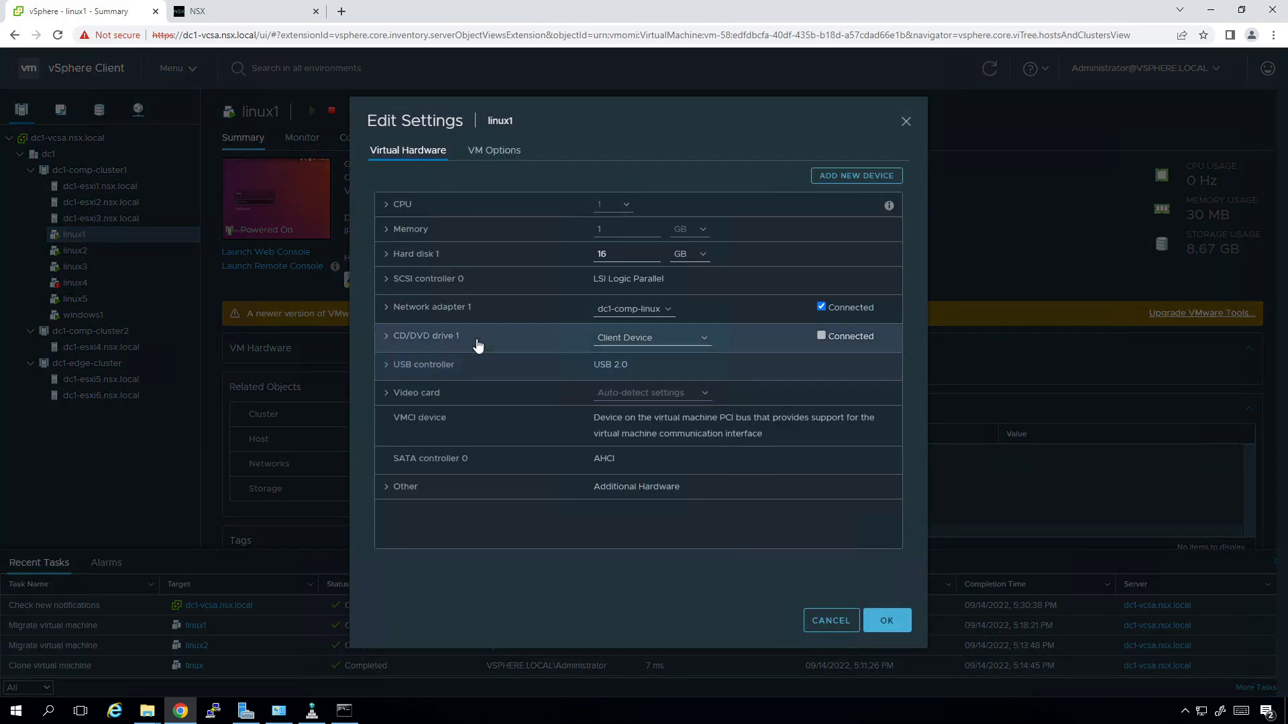
click(667, 309)
click(654, 335)
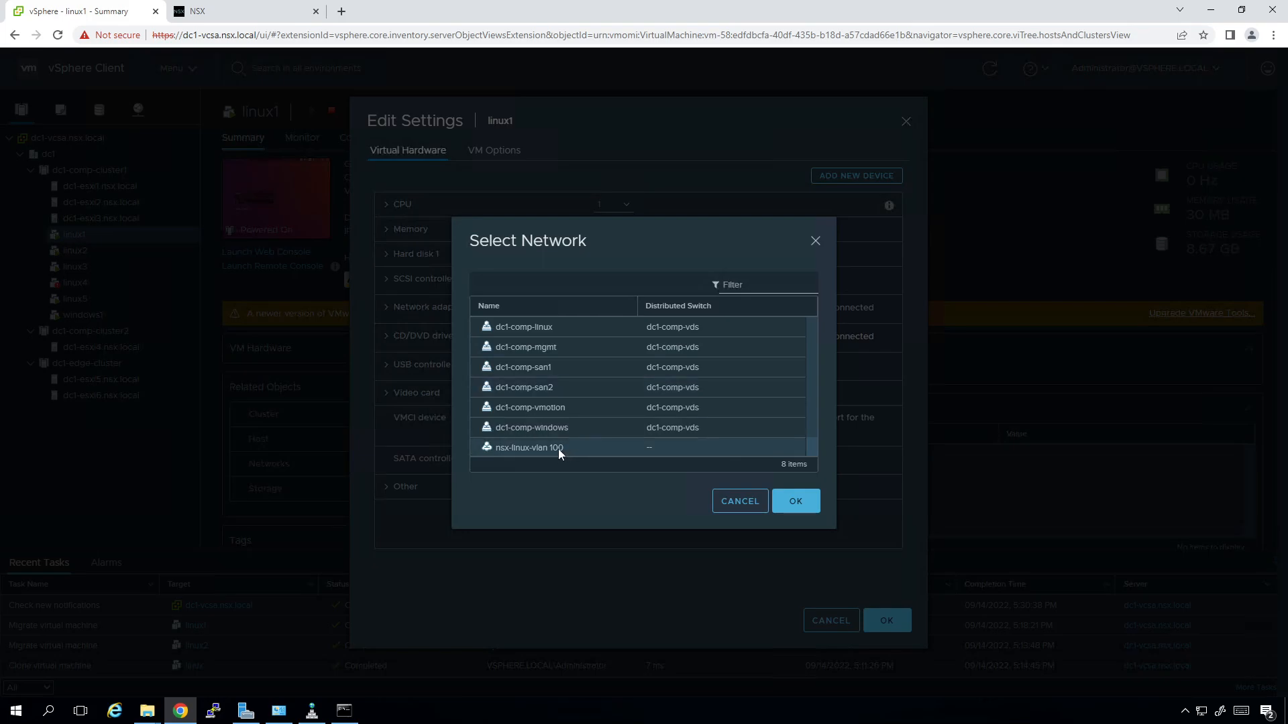
click(525, 448)
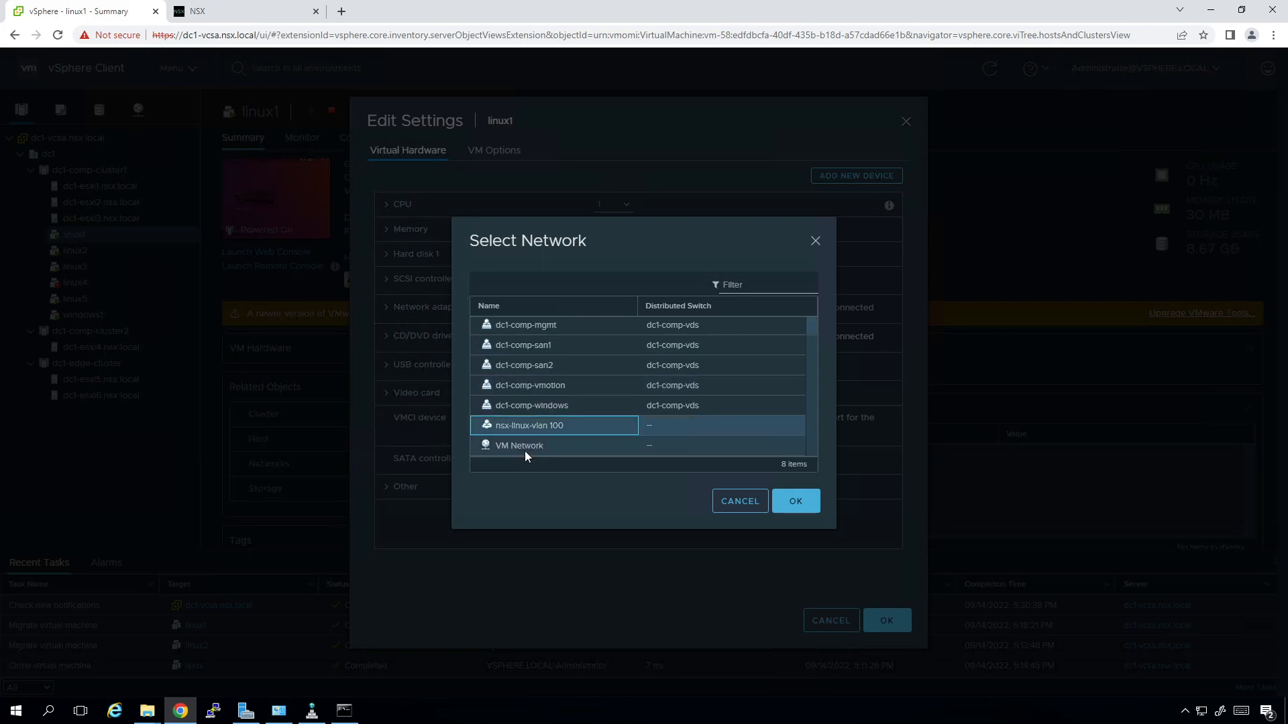
click(796, 504)
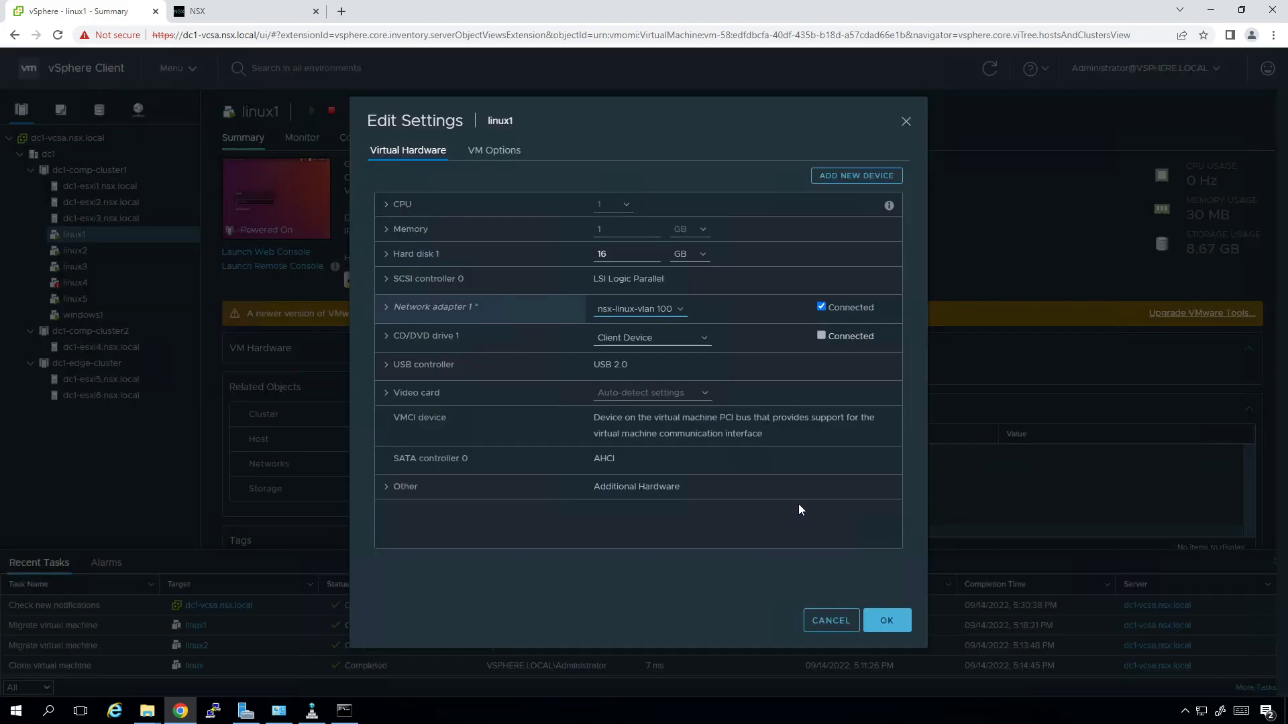
click(891, 623)
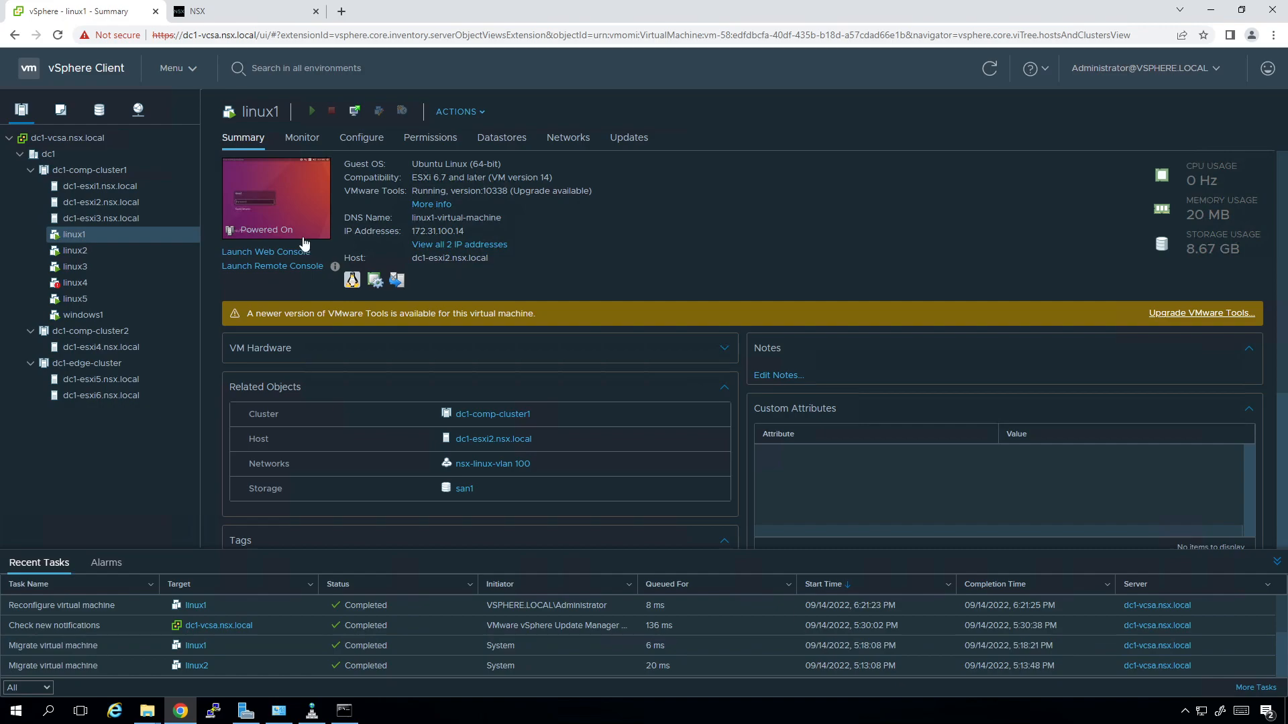
Launch linux1's remote console, log in with the account password, and centre the window.
click(272, 267)
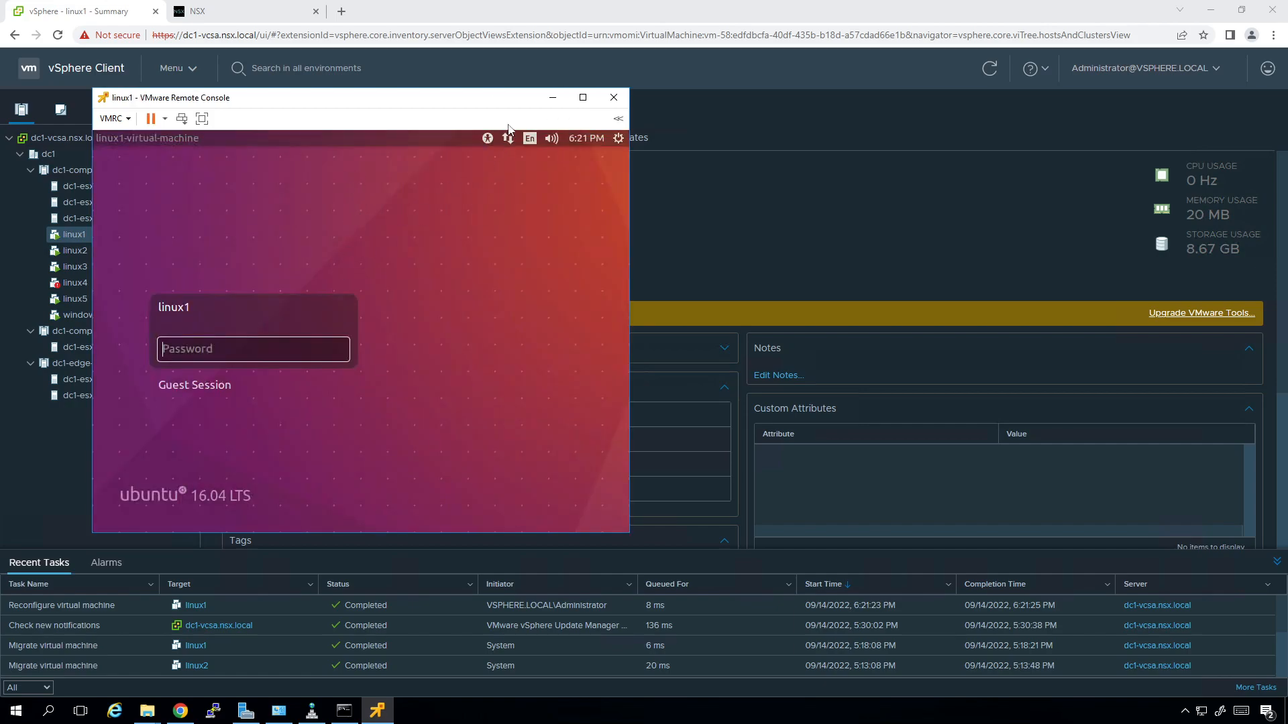
click(431, 246)
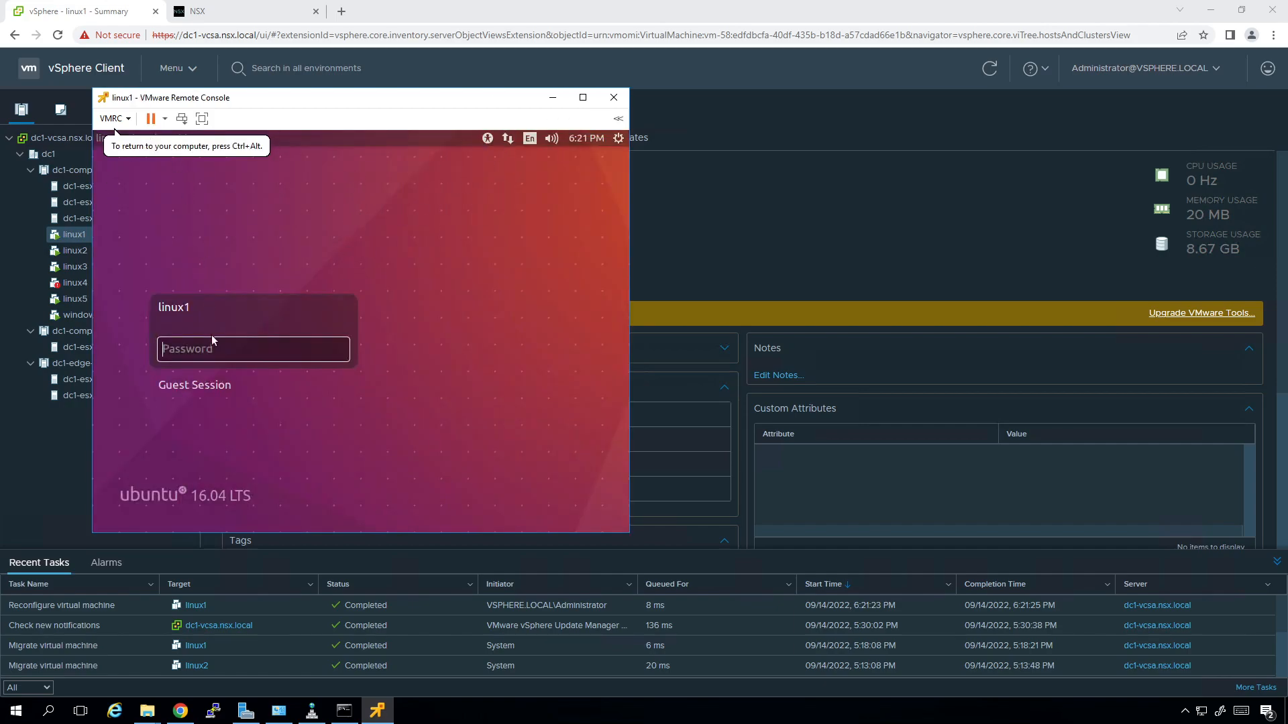
text(VMware1!)
key(Return)
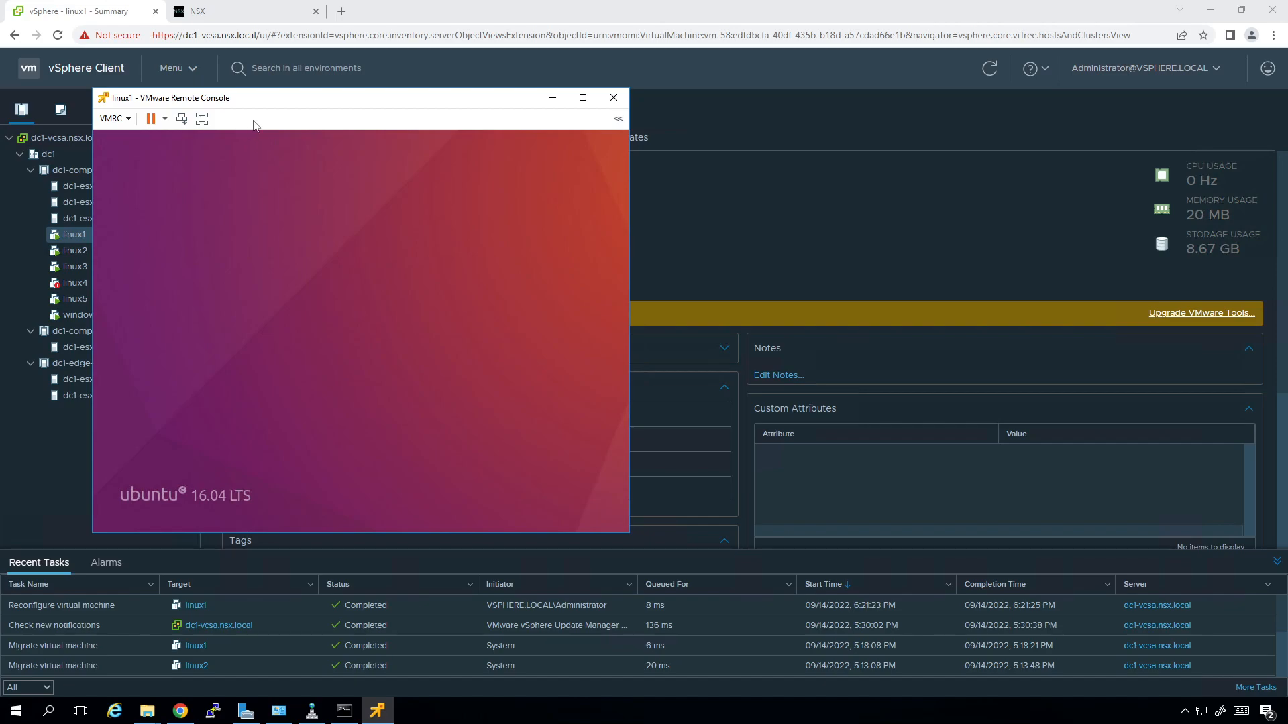
drag(262, 102, 506, 125)
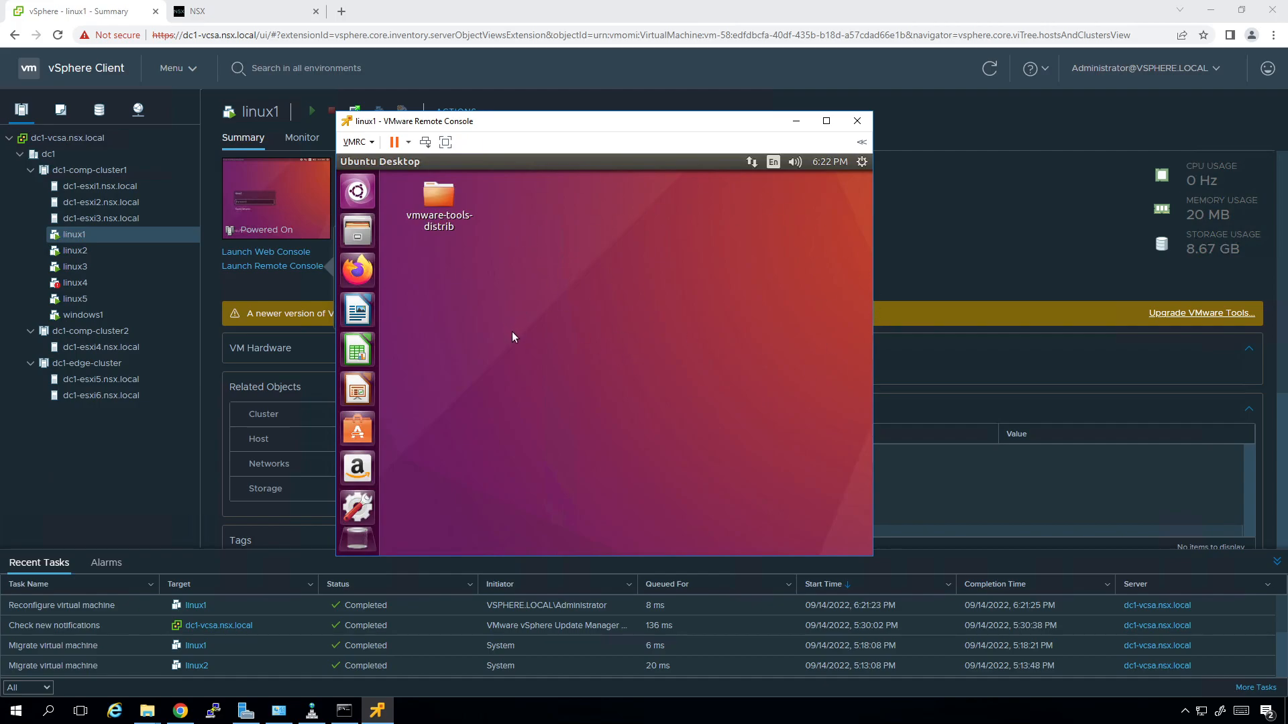
Open a terminal on linux1 and run ifconfig to check its address.
right_click(506, 306)
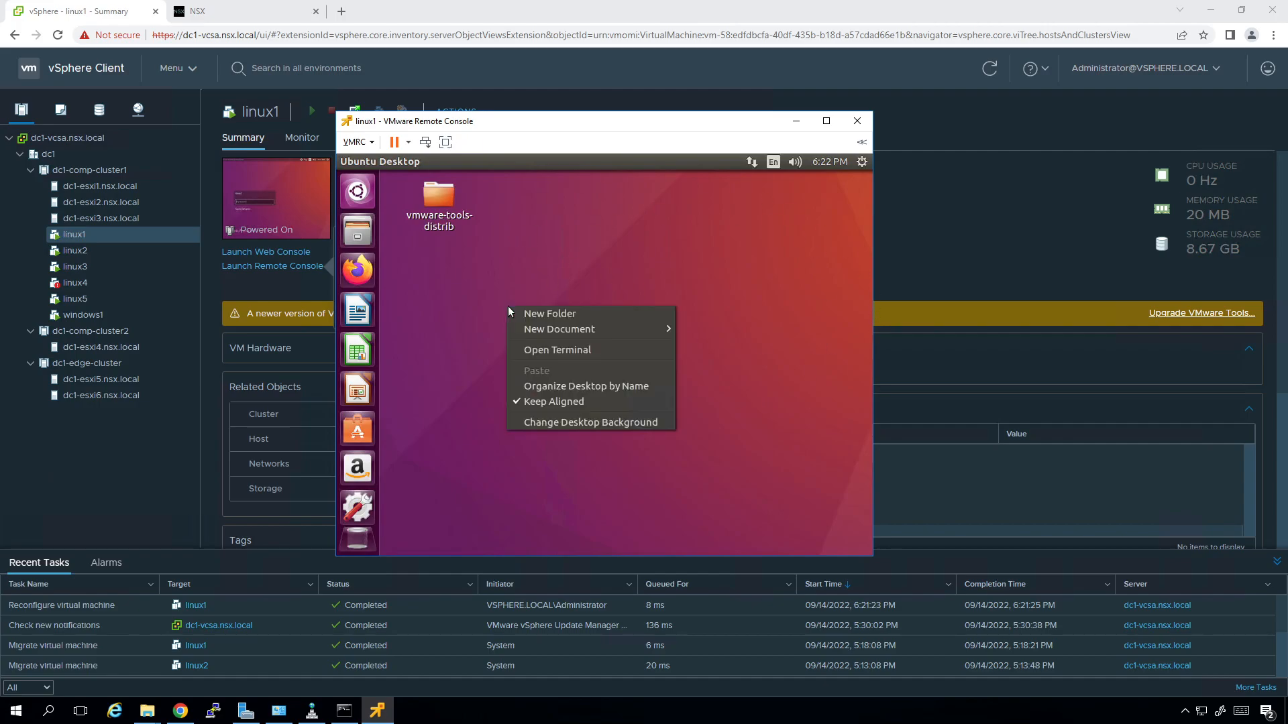
click(547, 347)
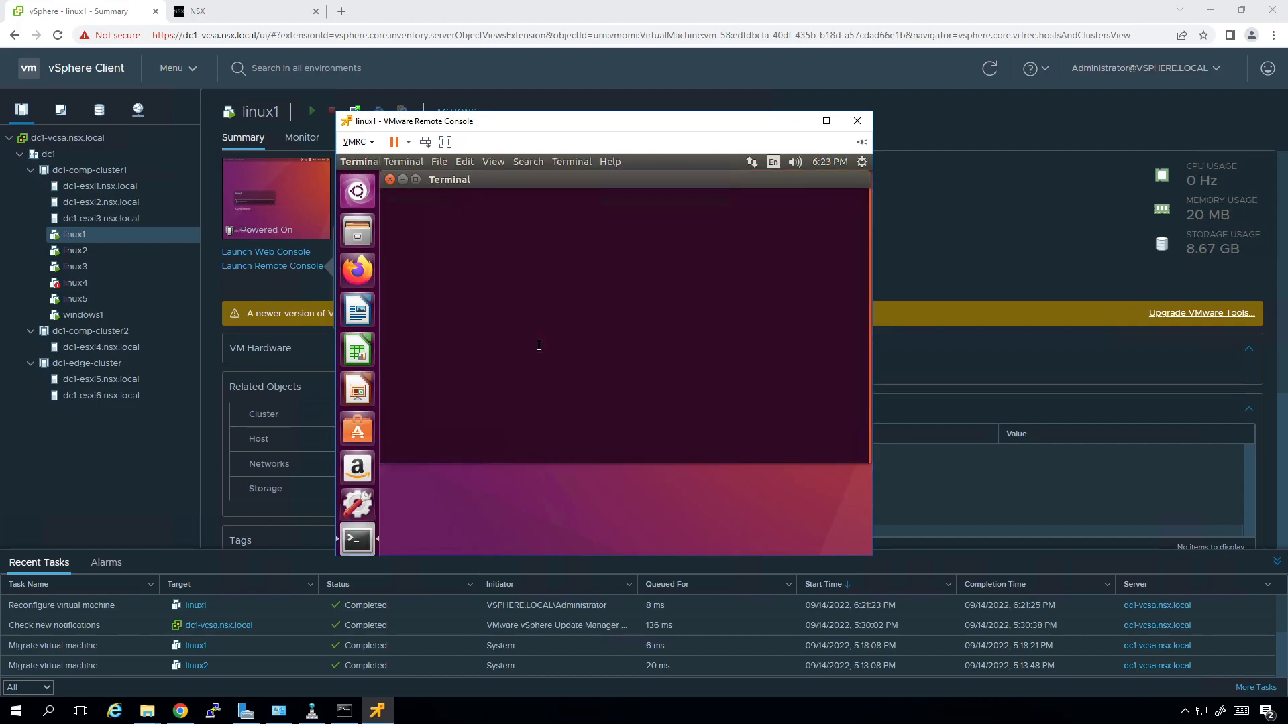
text(ifconfig)
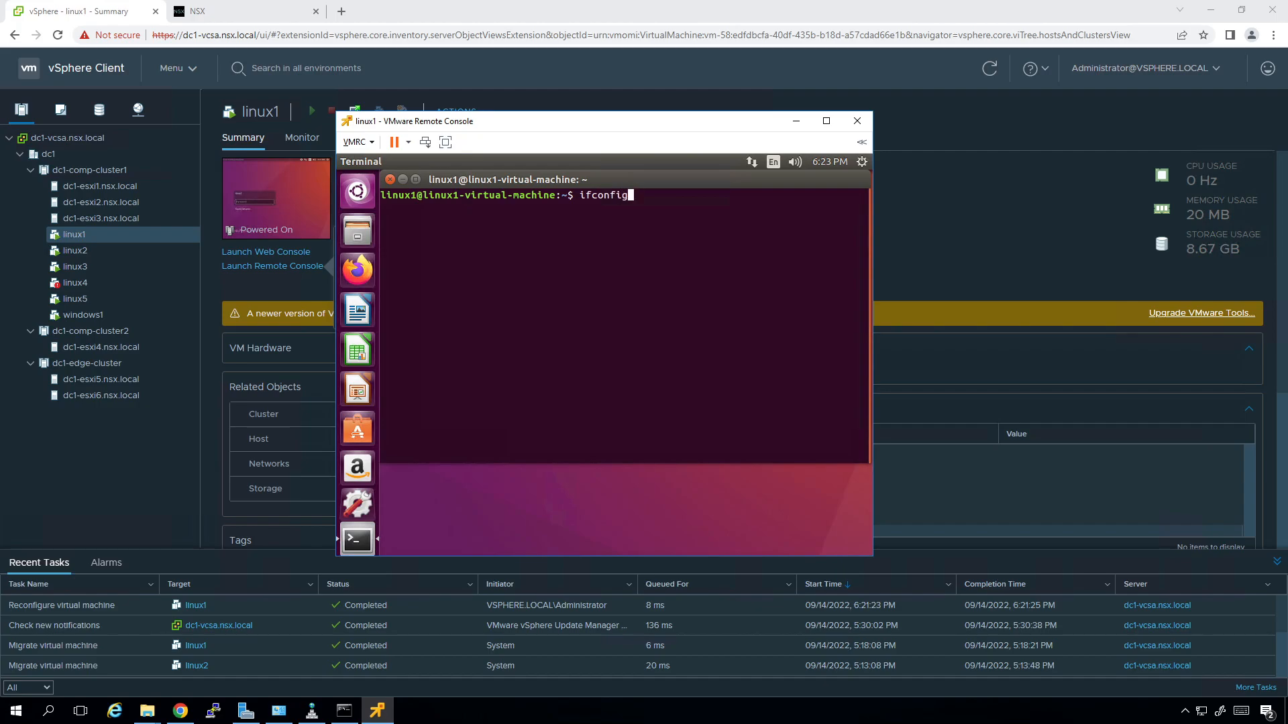
key(Return)
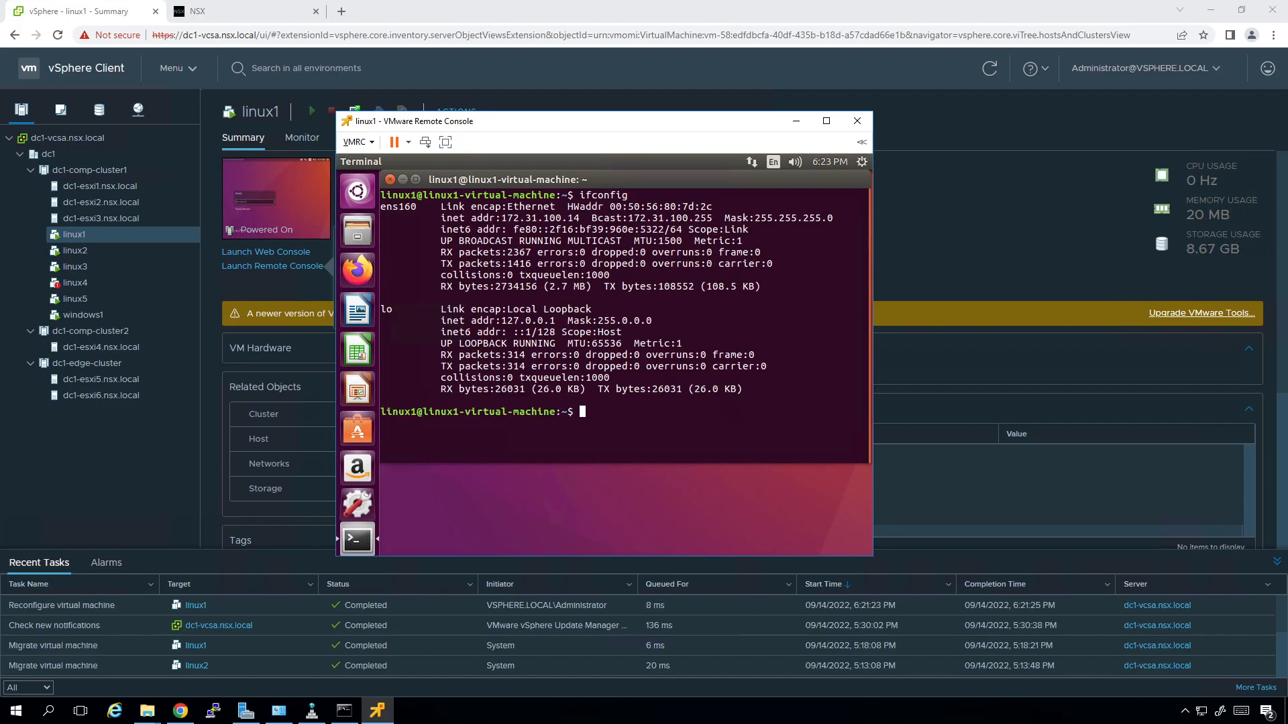
Ping 172.31.100.254, then stop it to see the statistics.
text(ping)
key(Home)
key(Right)
key(Right)
key(Right)
key(Right)
text(172.31.100.254)
key(Return)
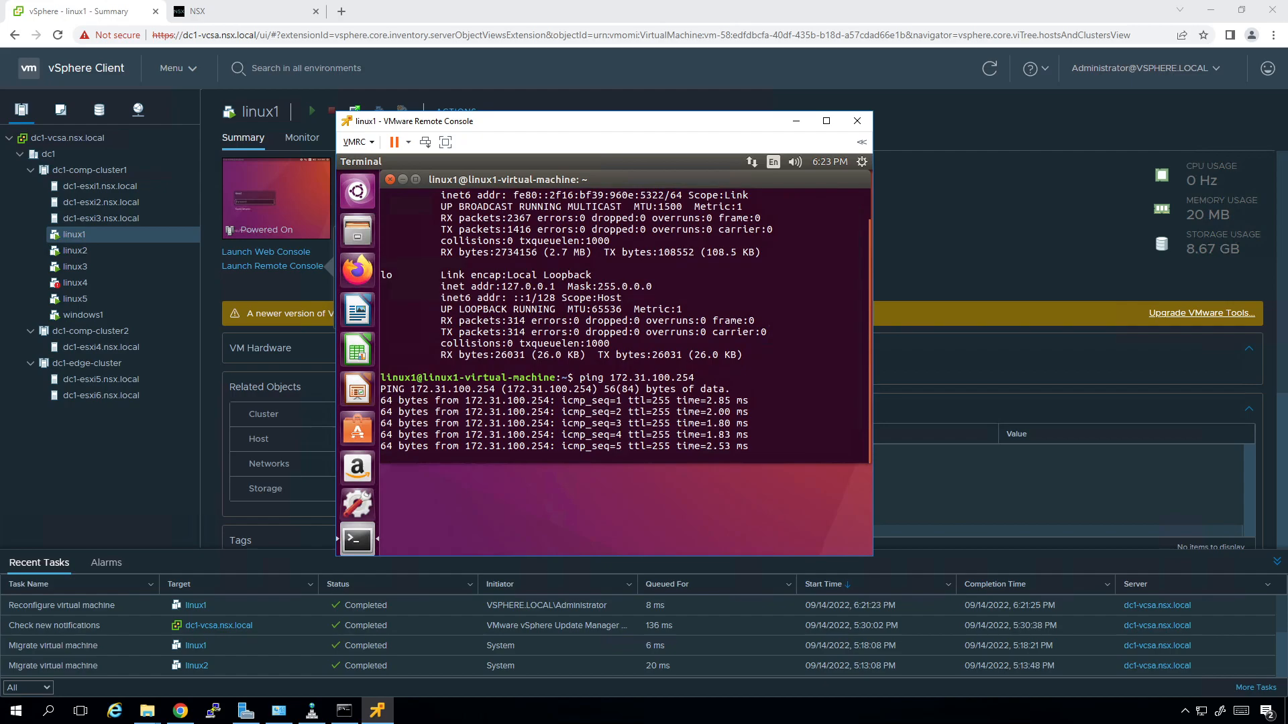
key(ctrl+c)
Run arp -a and highlight the 172.31.100.254 and 172.31.100.1 entries.
text(arp -a)
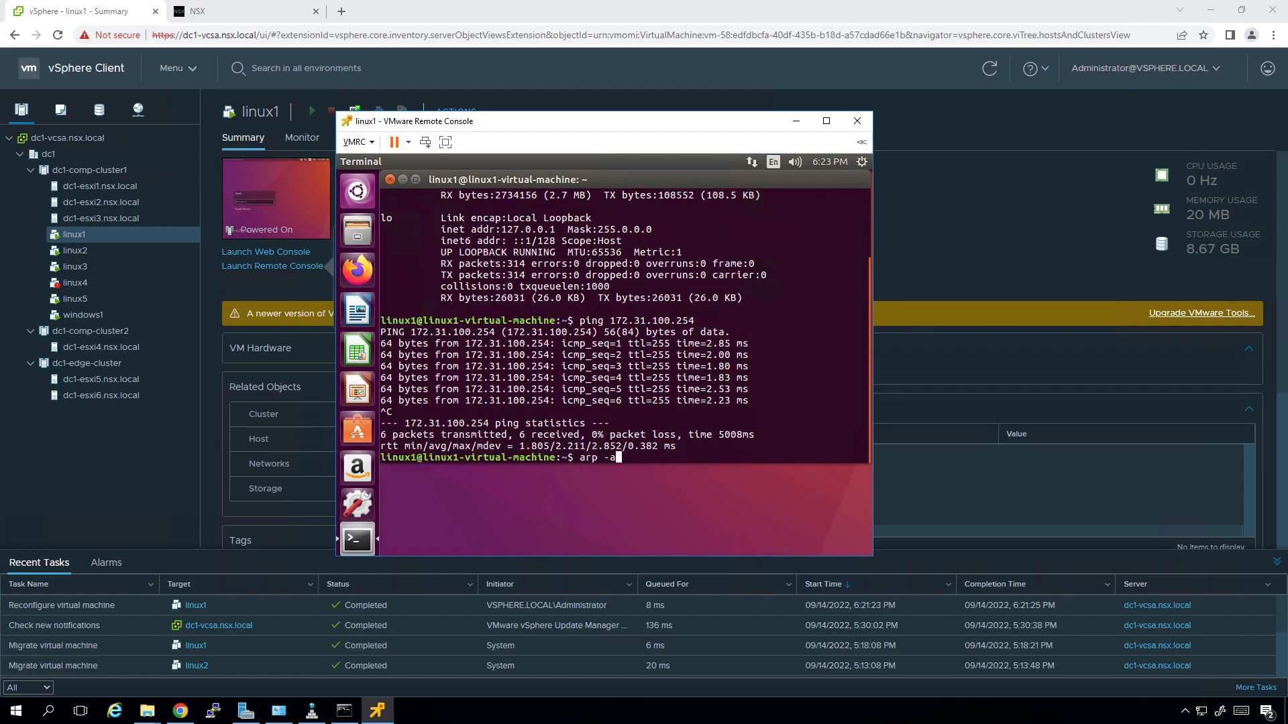
key(Return)
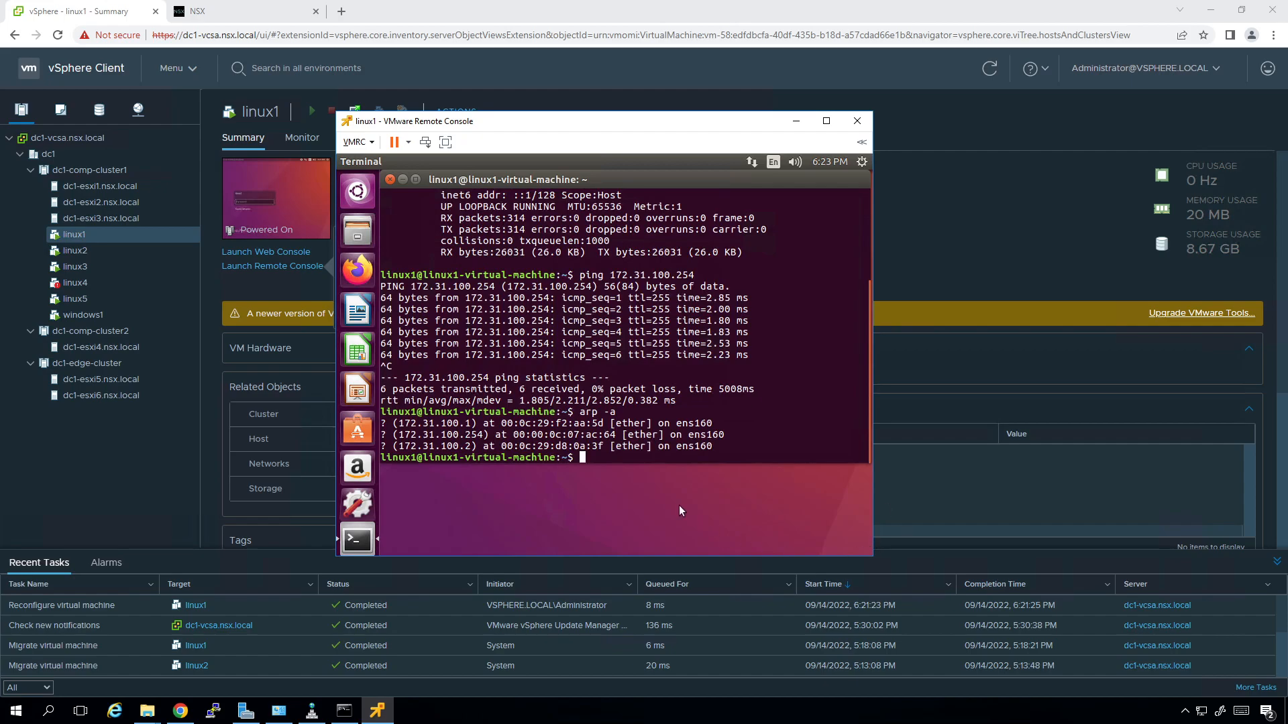
drag(612, 435, 513, 434)
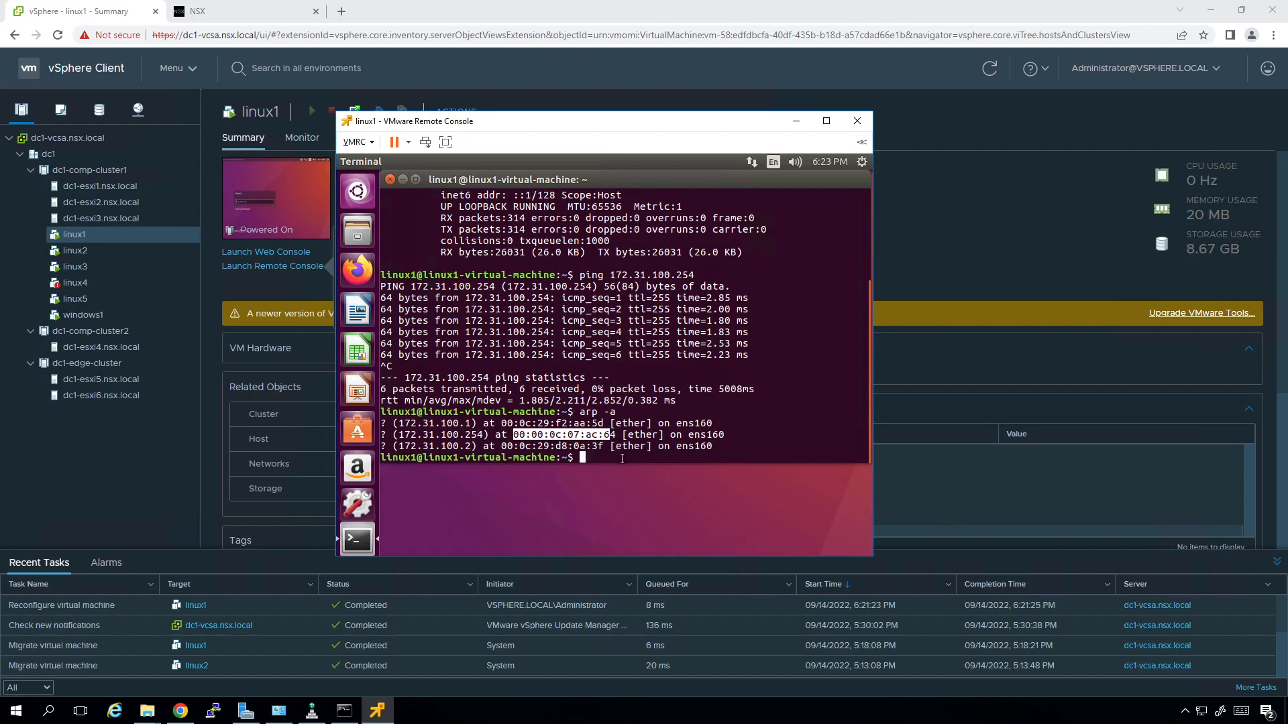
click(509, 443)
drag(490, 436, 381, 435)
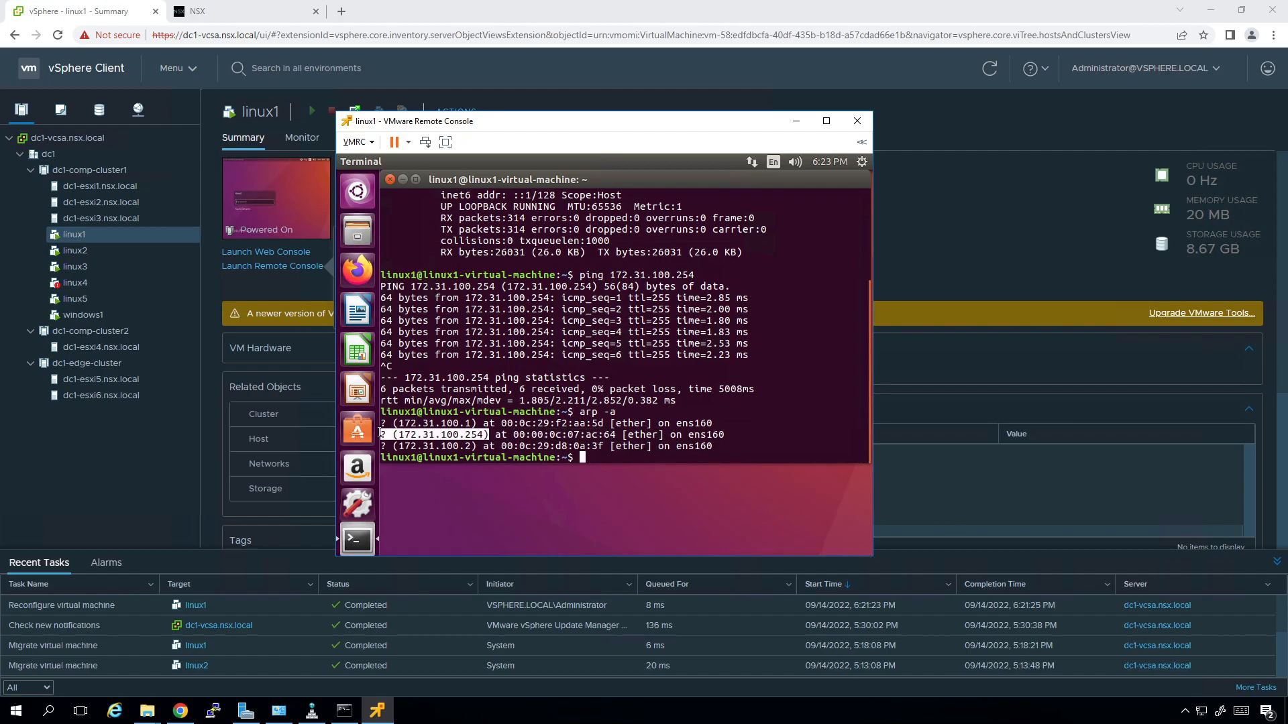
drag(465, 423, 475, 423)
click(475, 446)
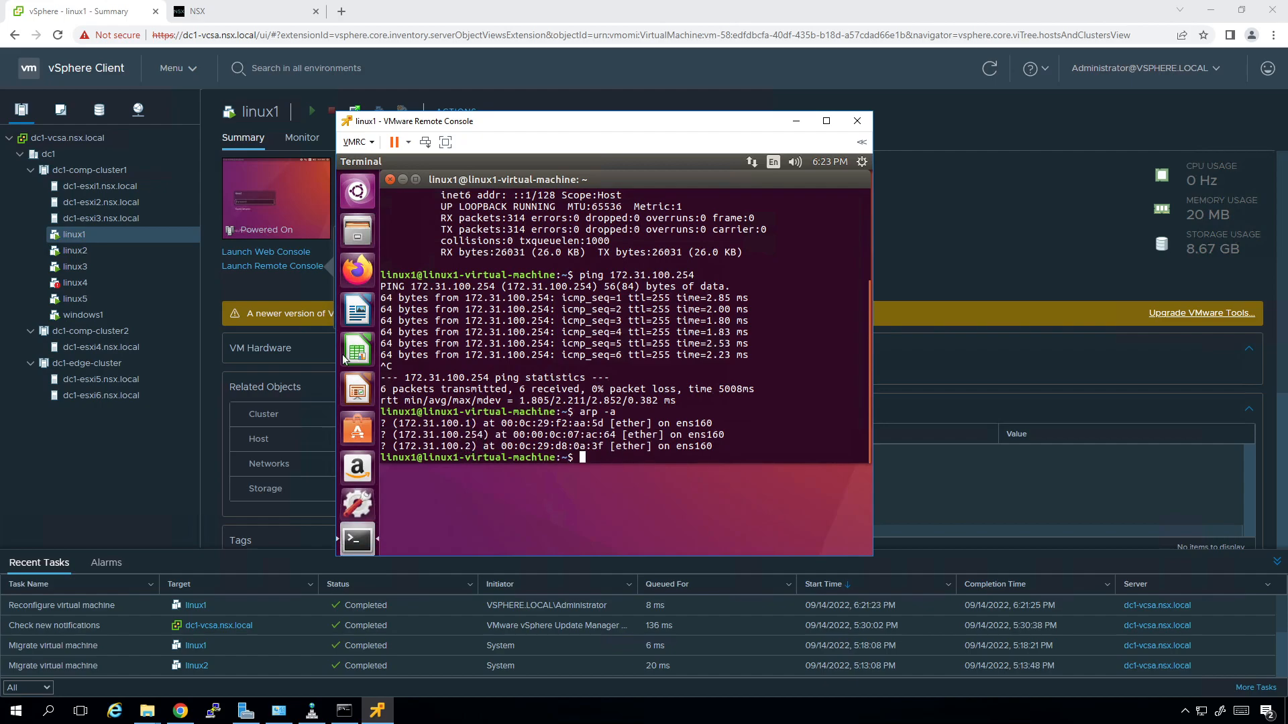
Launch linux2's remote console and arrange it beside linux1's terminal window.
click(78, 251)
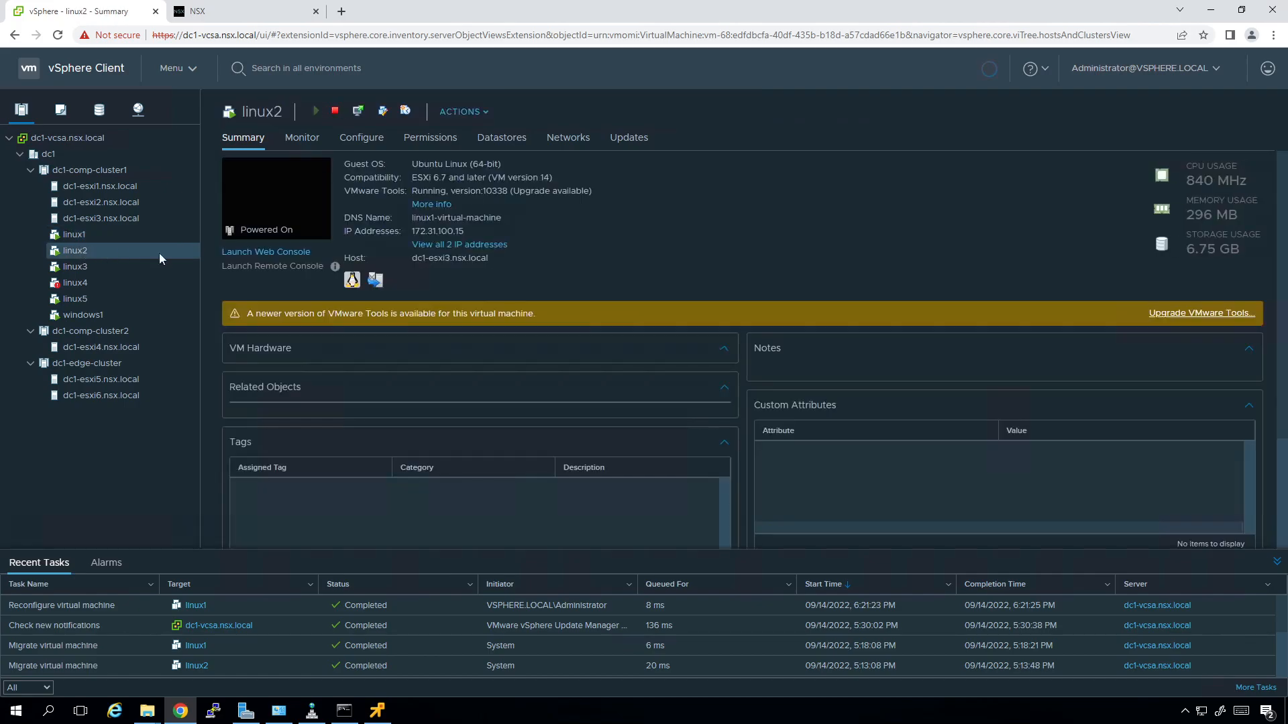
click(248, 266)
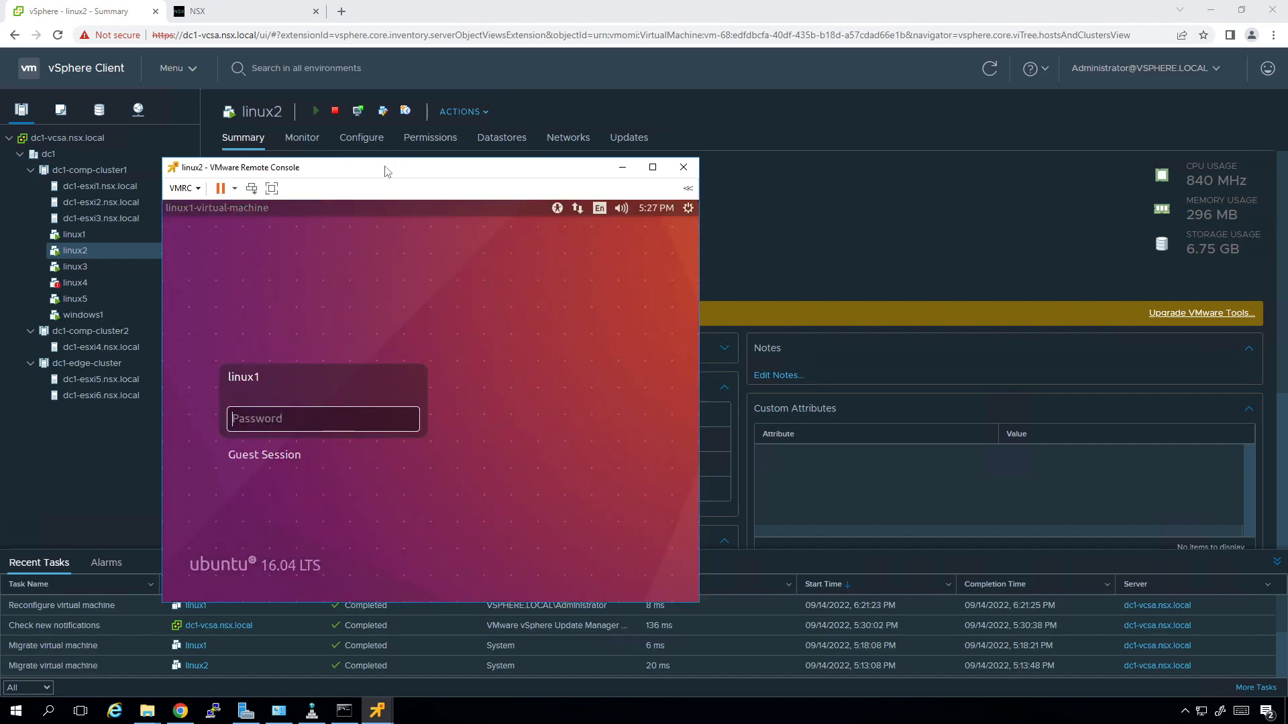
drag(475, 180, 868, 209)
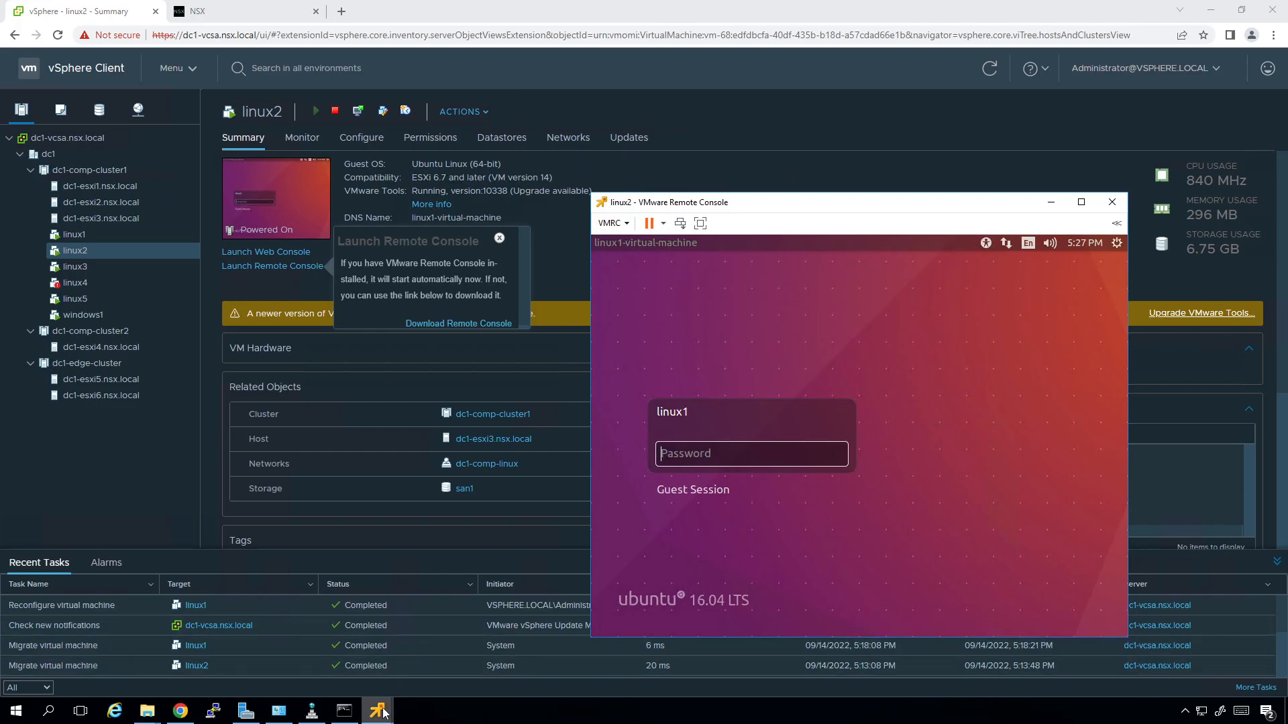
click(364, 686)
drag(656, 127, 404, 174)
Log in to linux2 with its account password.
click(738, 493)
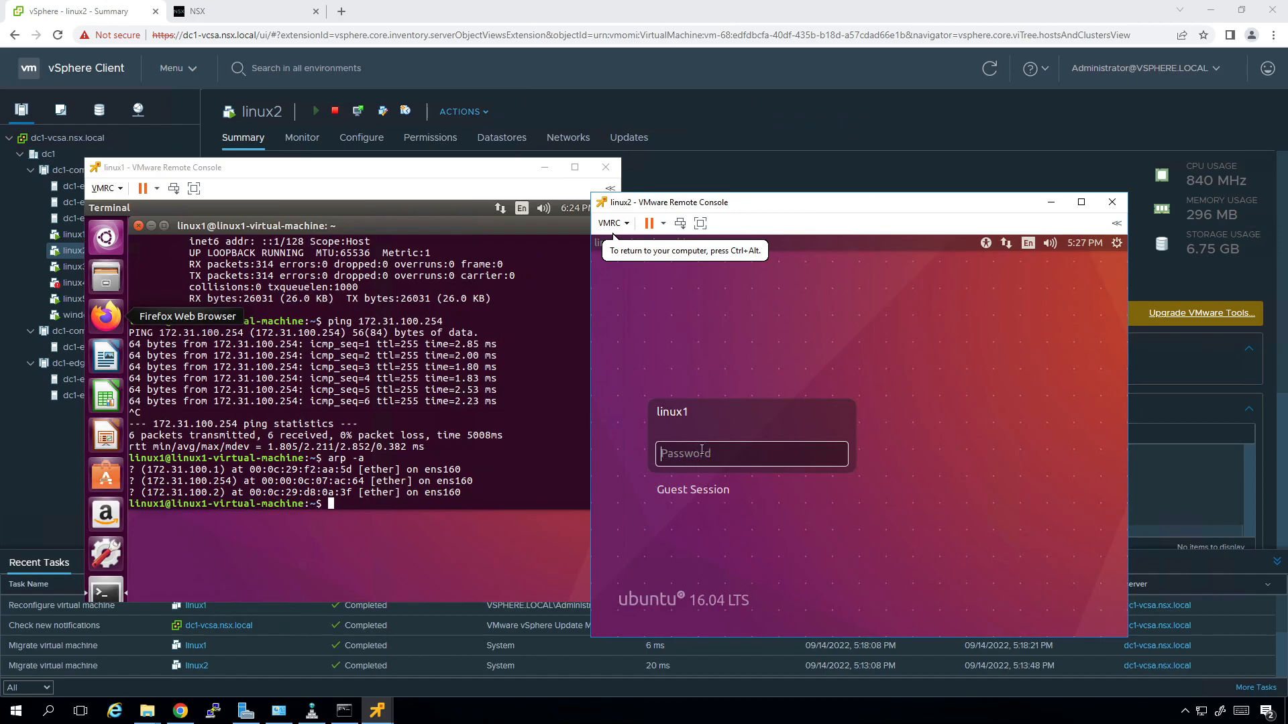
text(•••••)
key(Return)
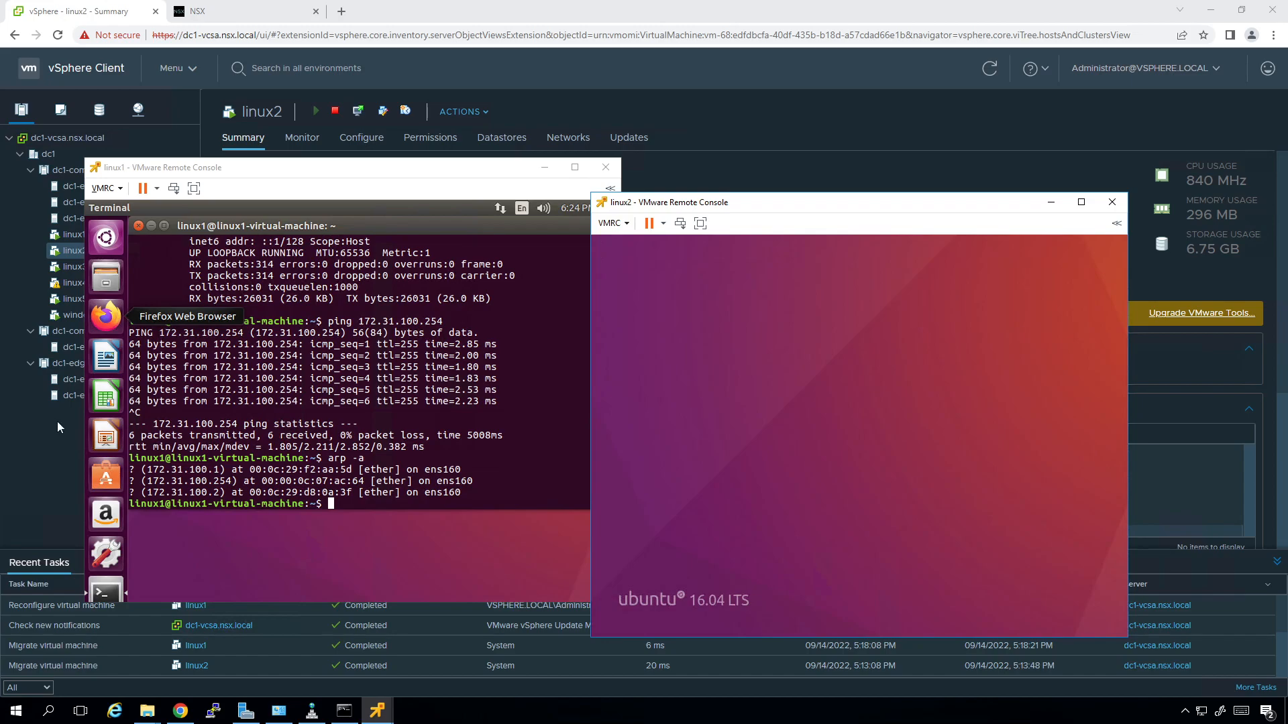
Open the linux1.vmx port of nsx-linux-vlan 100 and expand Address Binding, Application Interface and Port Profiles.
click(248, 8)
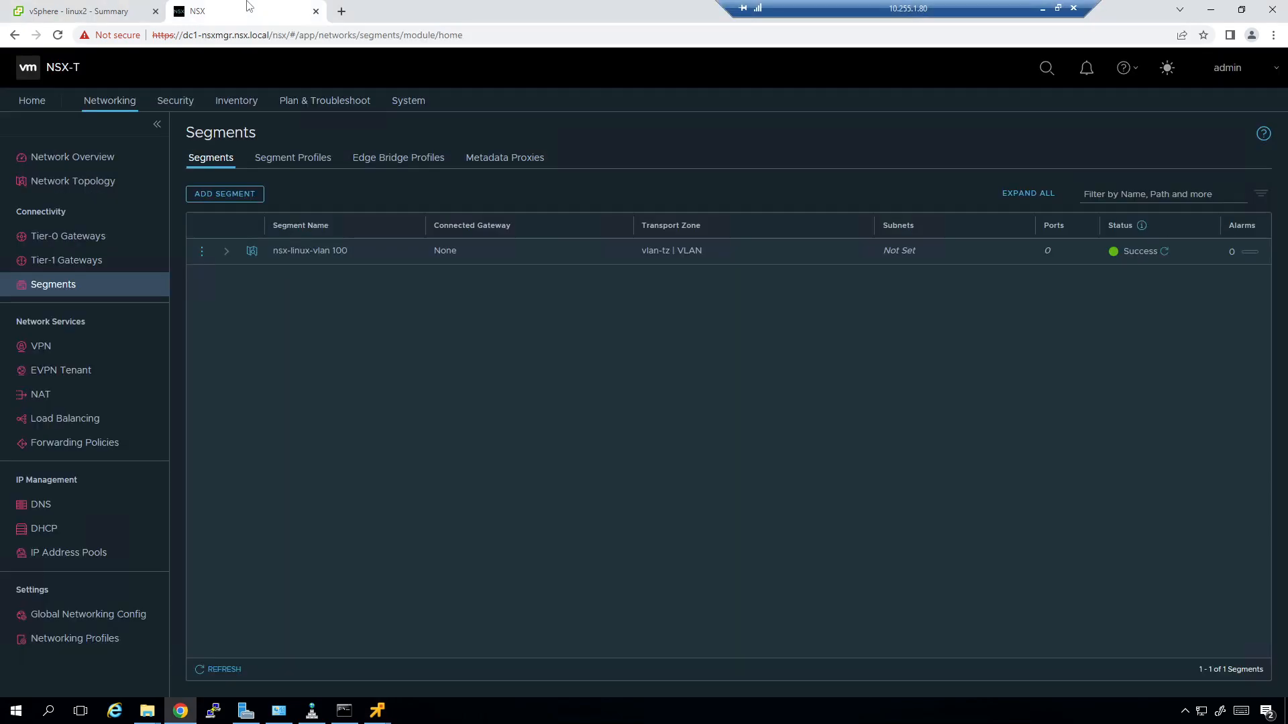
click(220, 671)
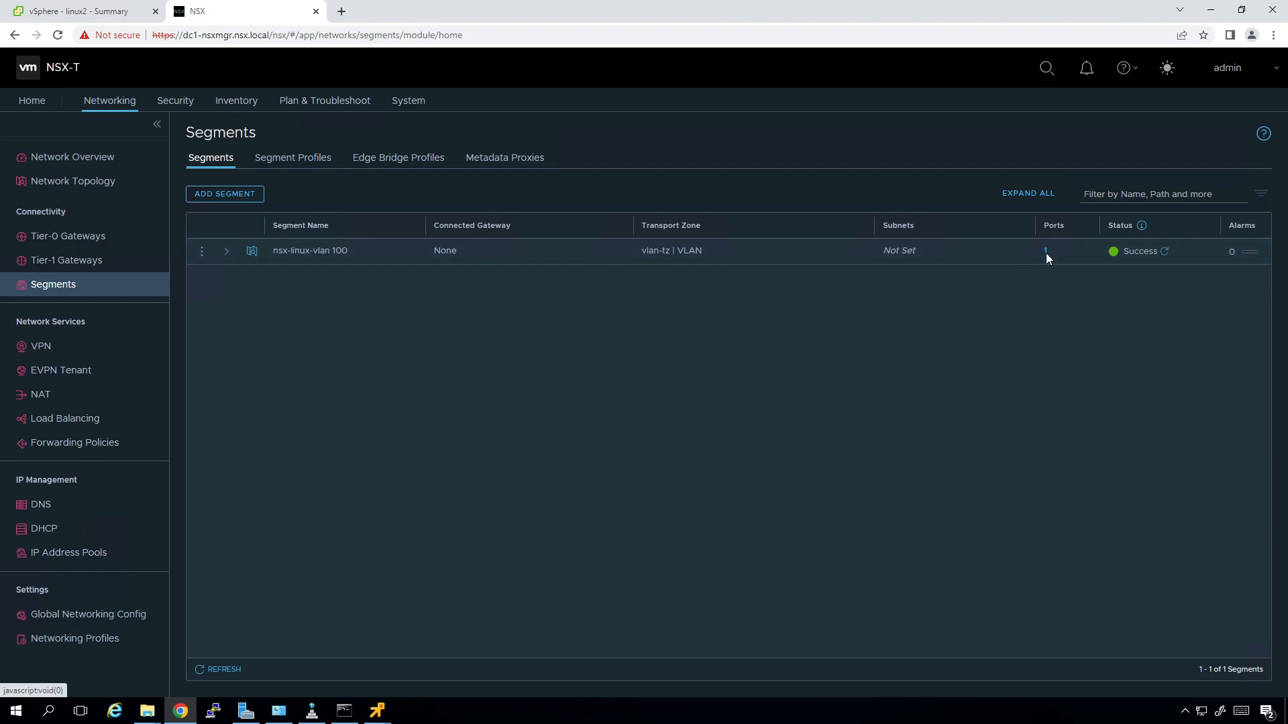
click(1045, 252)
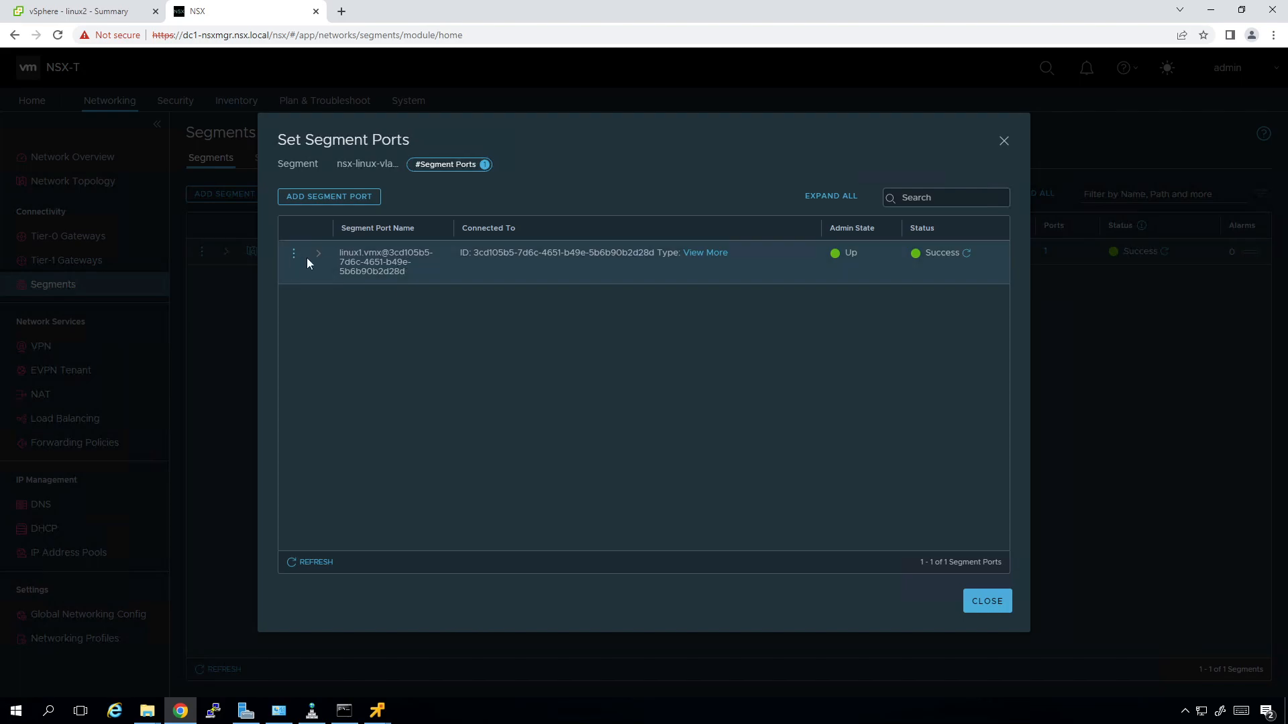
click(705, 254)
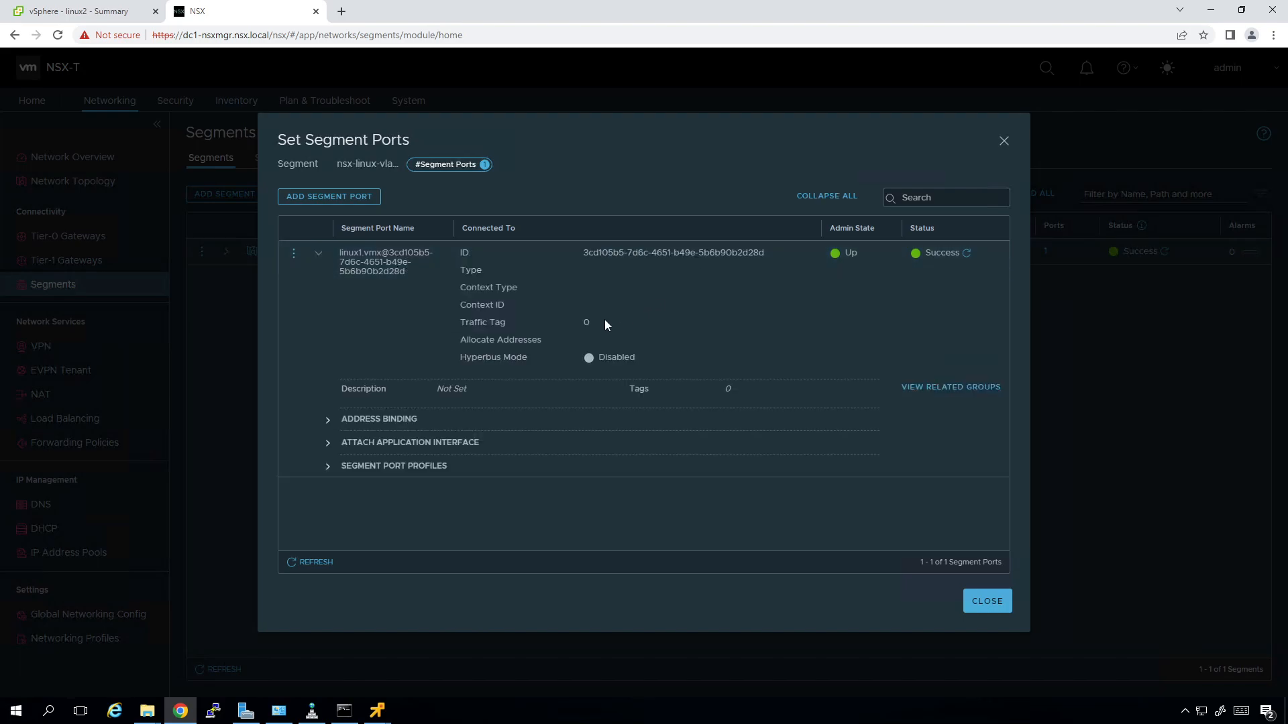
click(329, 425)
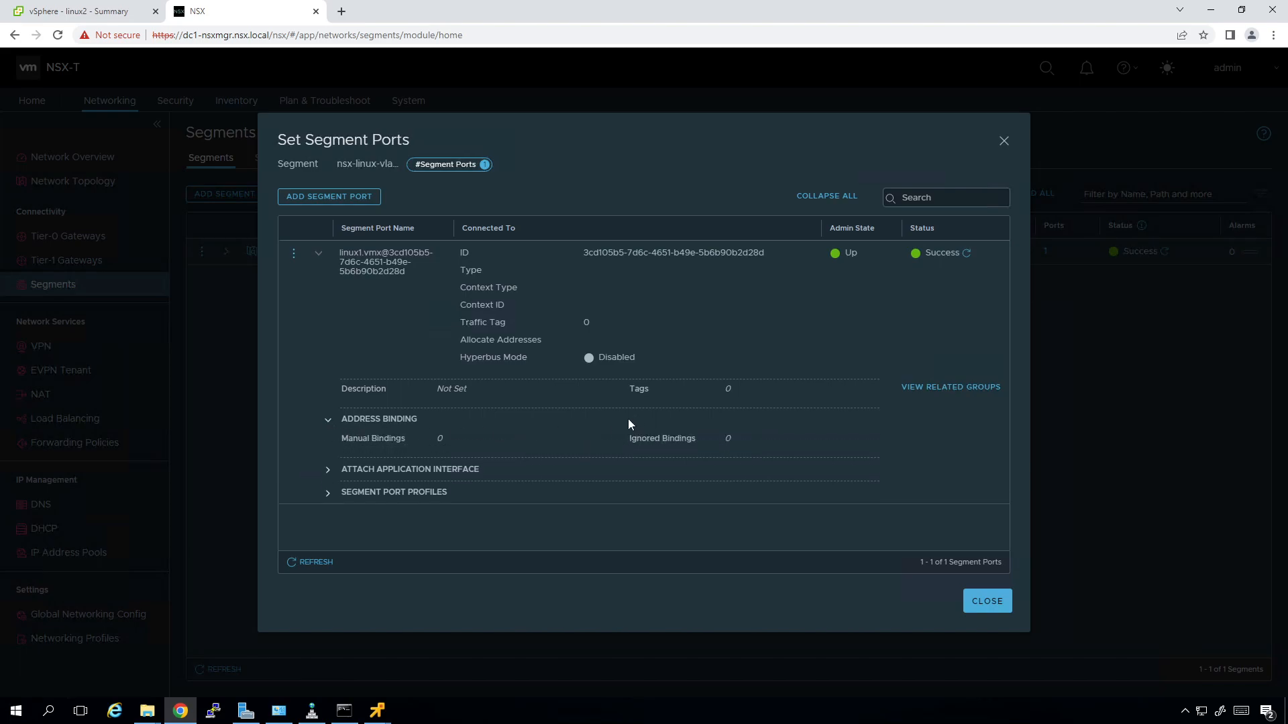
click(328, 471)
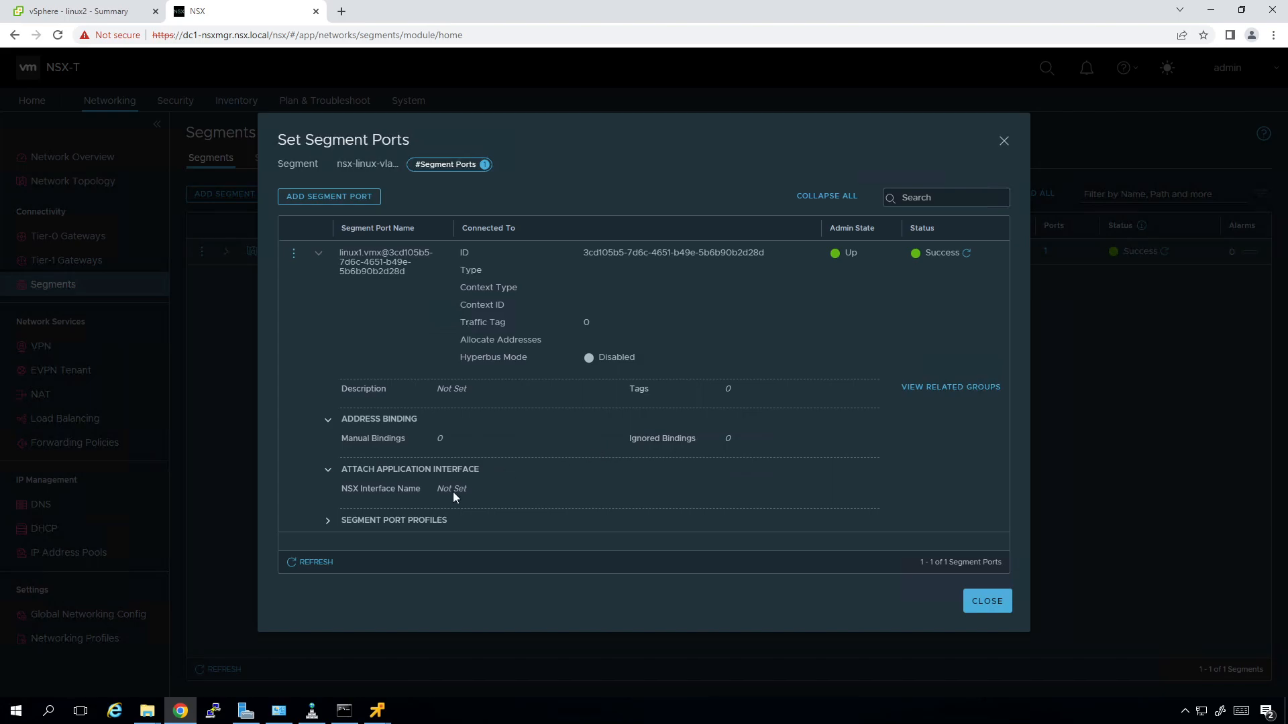
click(329, 521)
Scroll through the port details and select the port ID text.
scroll(622, 433, down, 1)
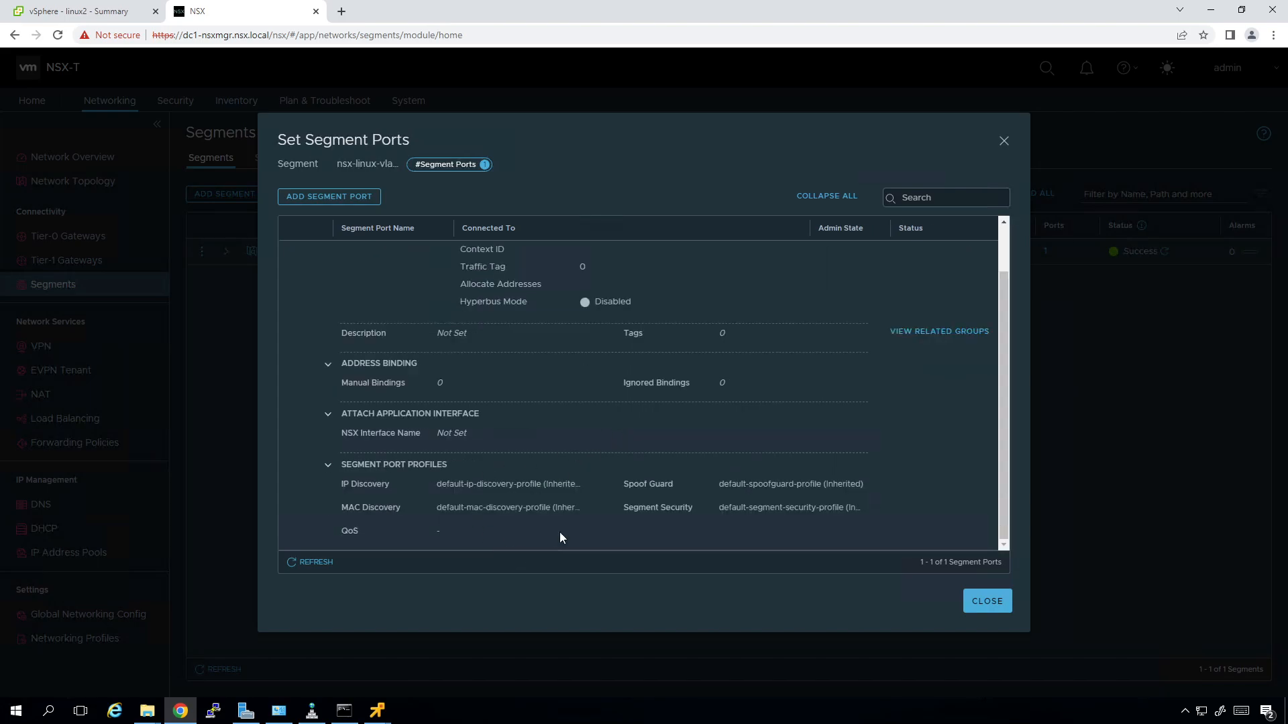
scroll(517, 502, up, 1)
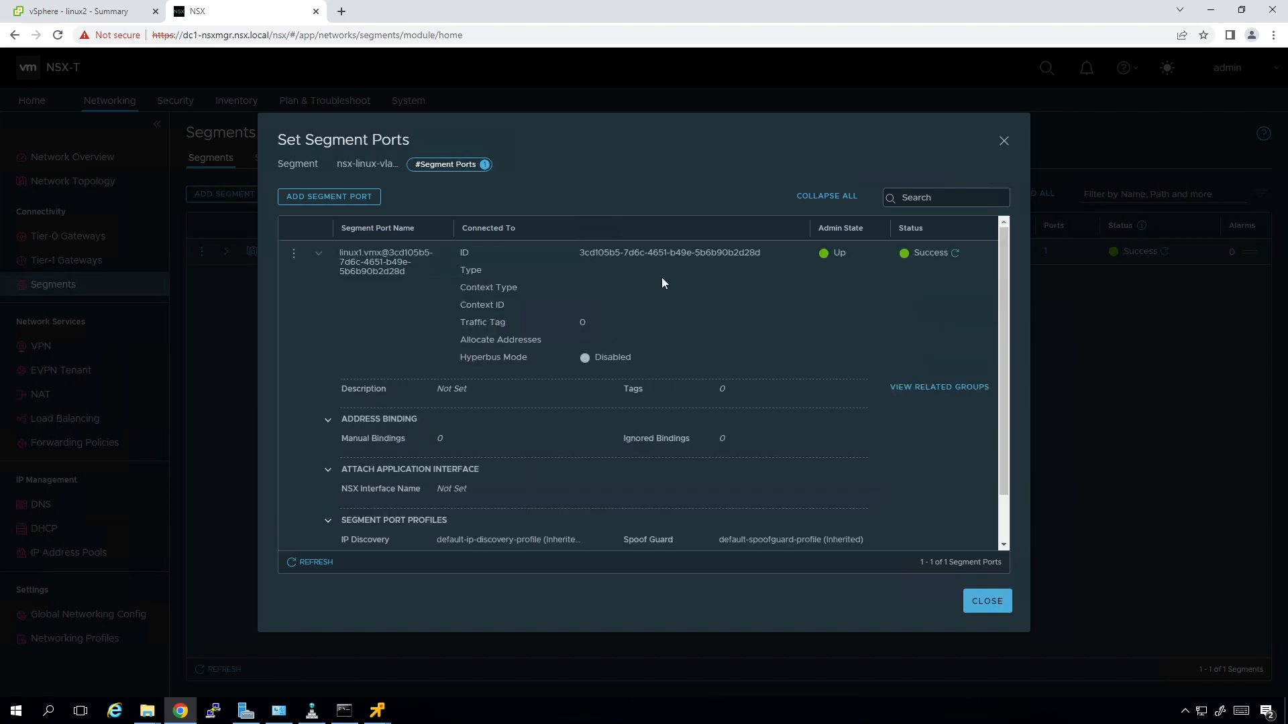
drag(566, 254, 637, 267)
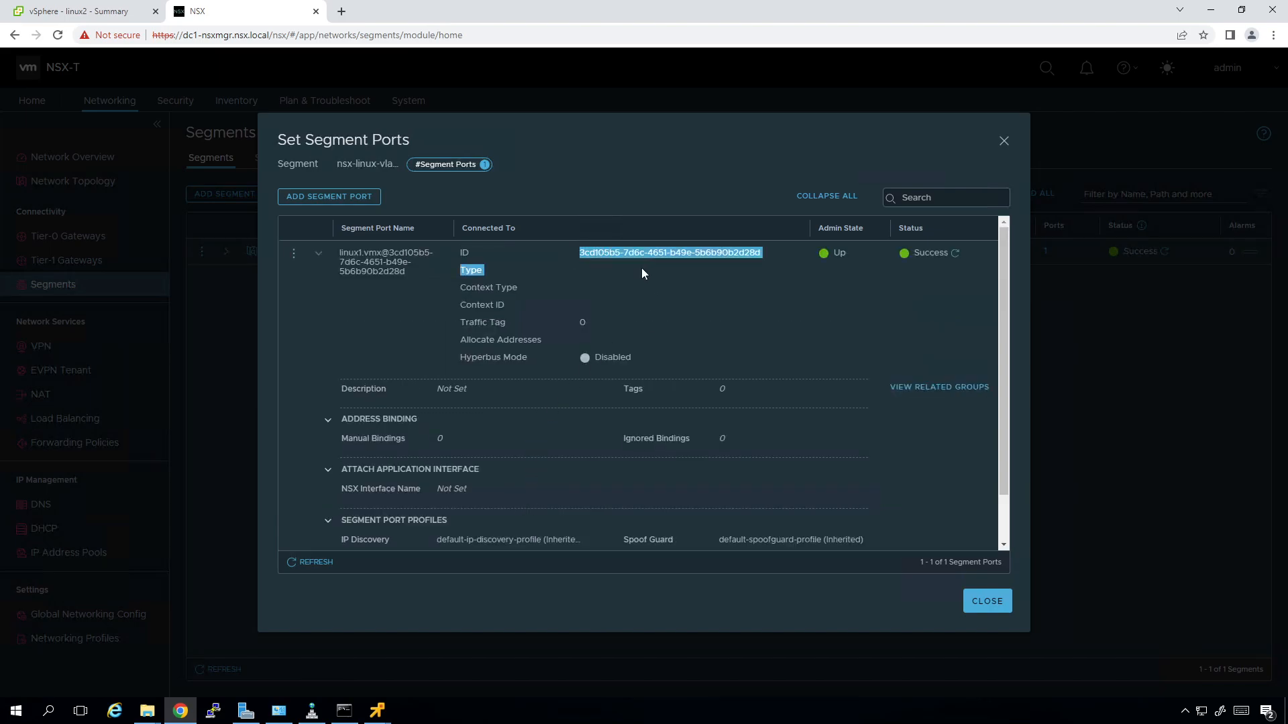
drag(732, 266, 760, 262)
click(748, 305)
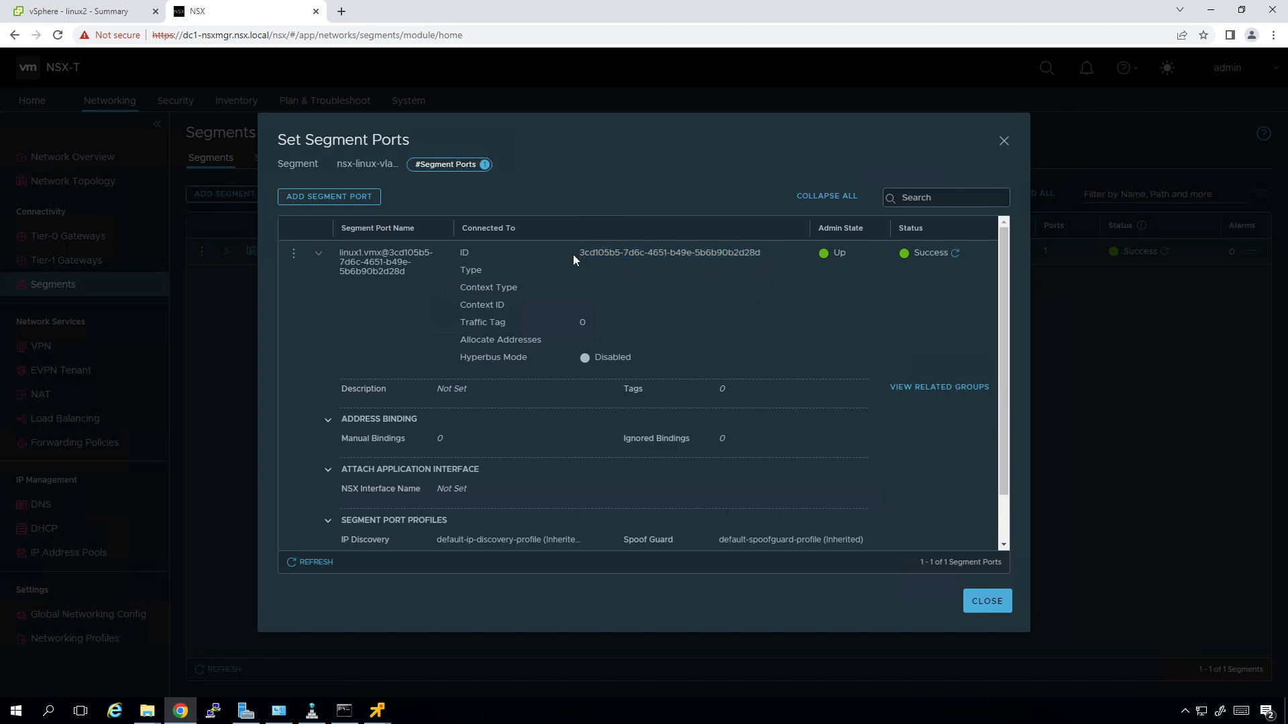
drag(574, 255, 730, 249)
click(760, 295)
Bring the linux1 terminal console to the front, placing its window lower on screen.
click(102, 11)
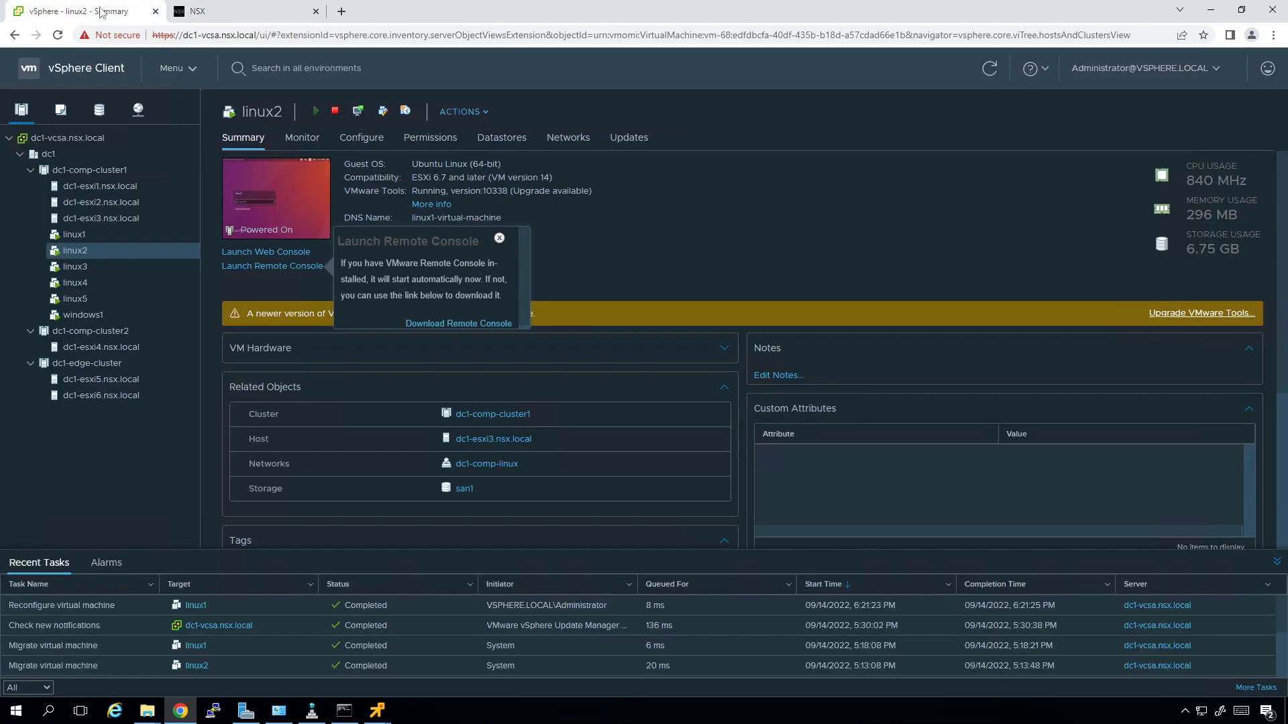
mouse_move(369, 715)
click(424, 647)
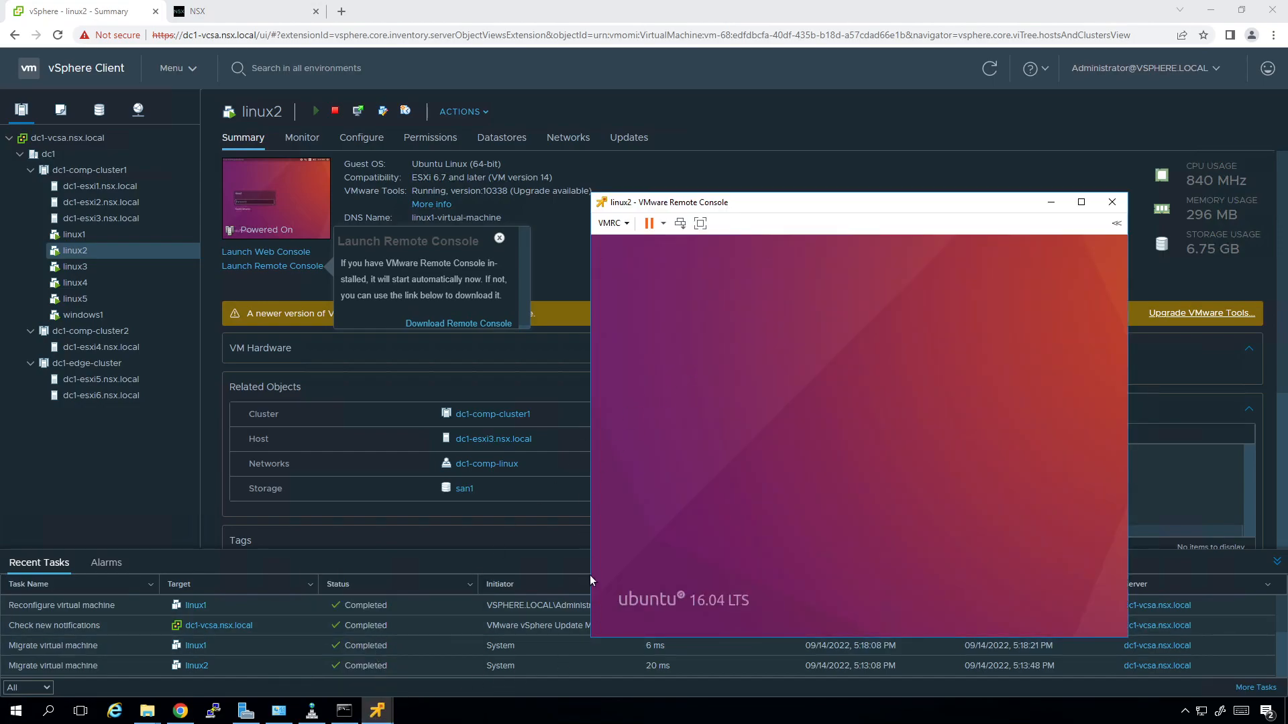
mouse_move(381, 719)
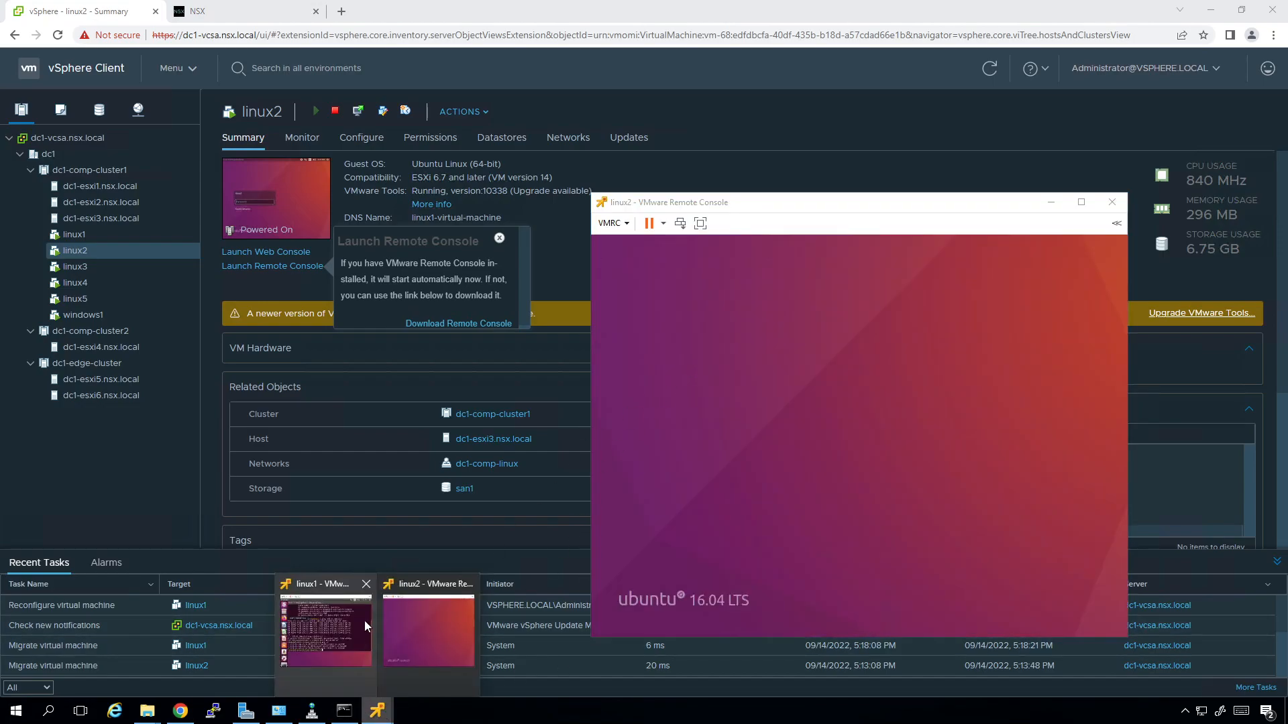
click(365, 629)
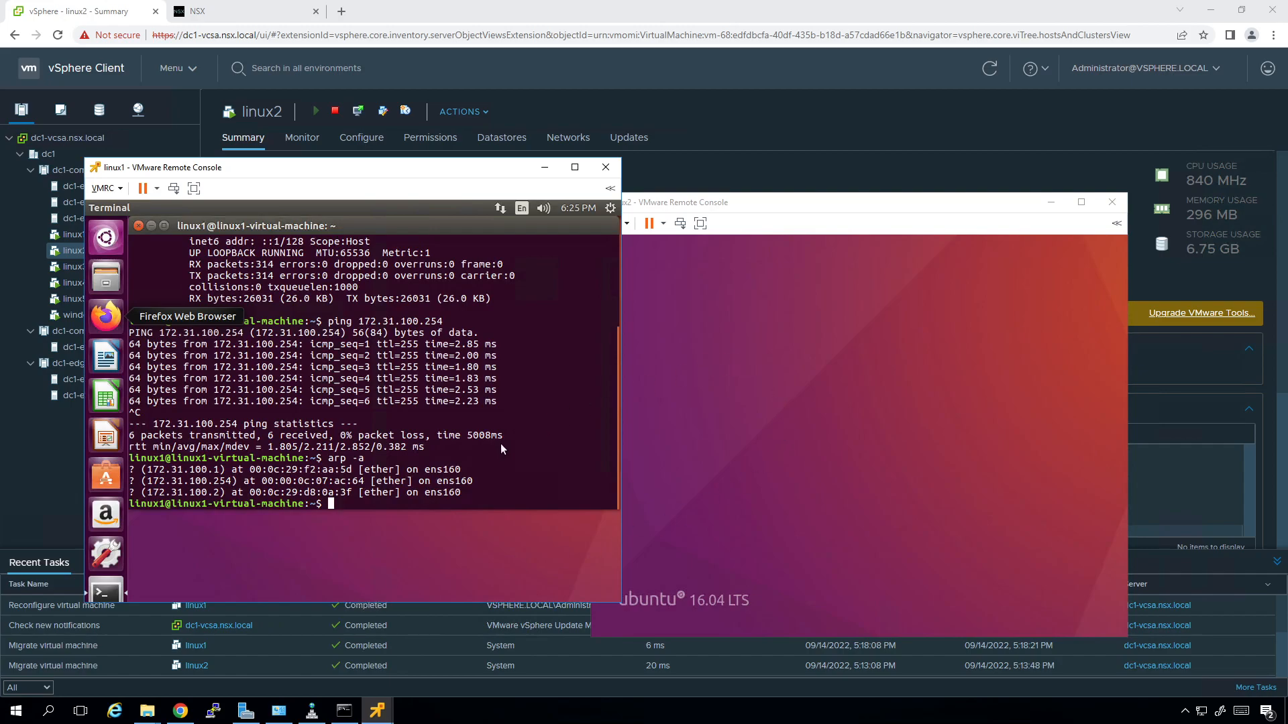
drag(391, 179, 400, 275)
click(500, 242)
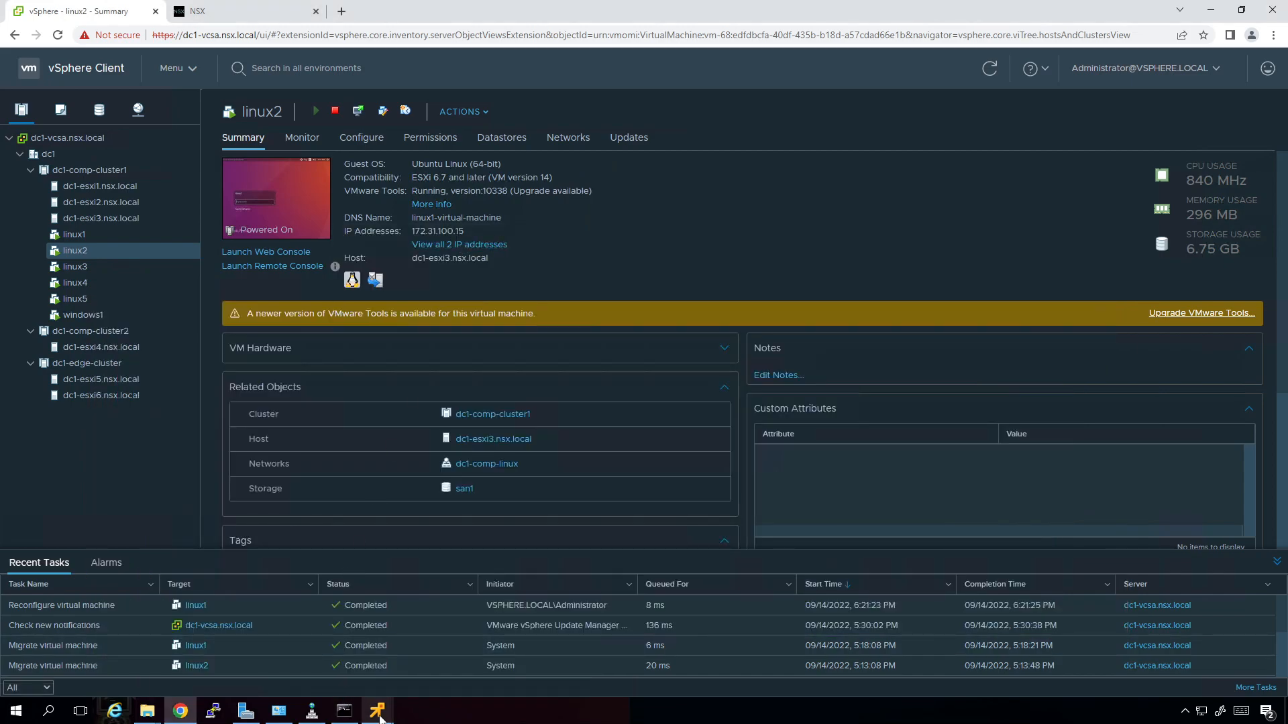
mouse_move(377, 713)
click(335, 637)
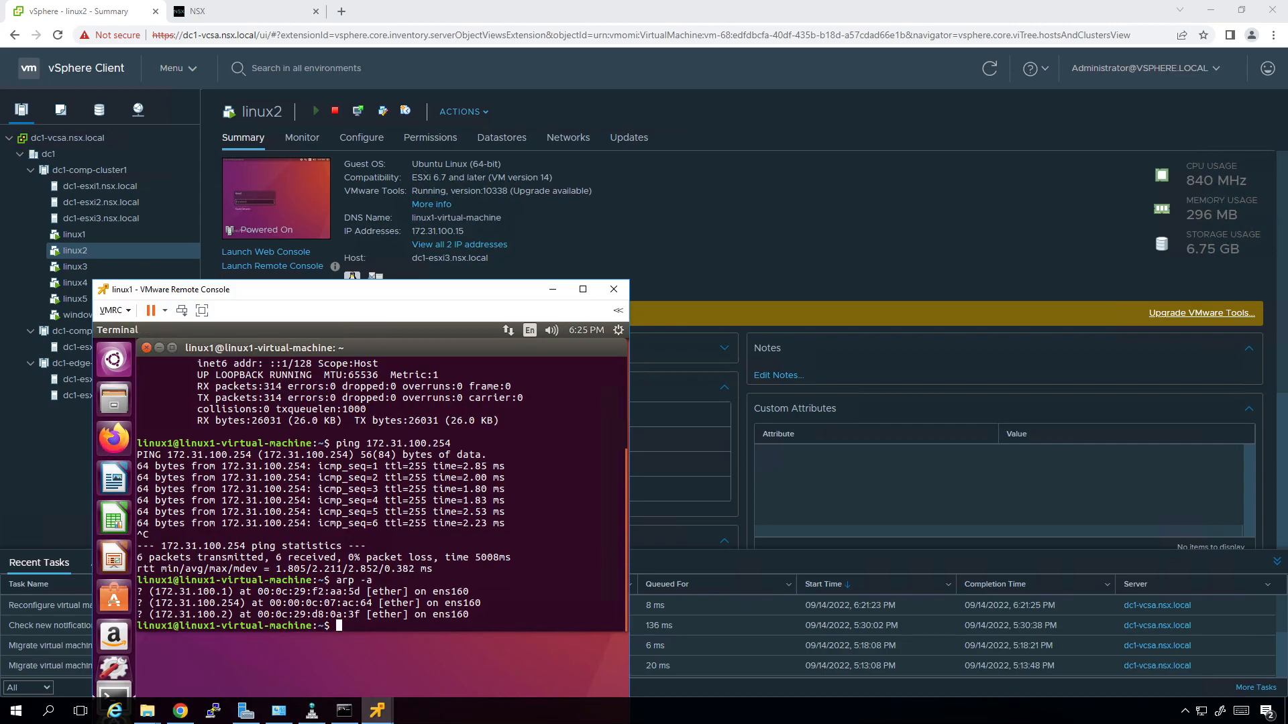
Ping 172.31.100.15 from linux1, stop it to show 8/8 received, and reposition the console.
text(ping 172.31.100.15)
key(Return)
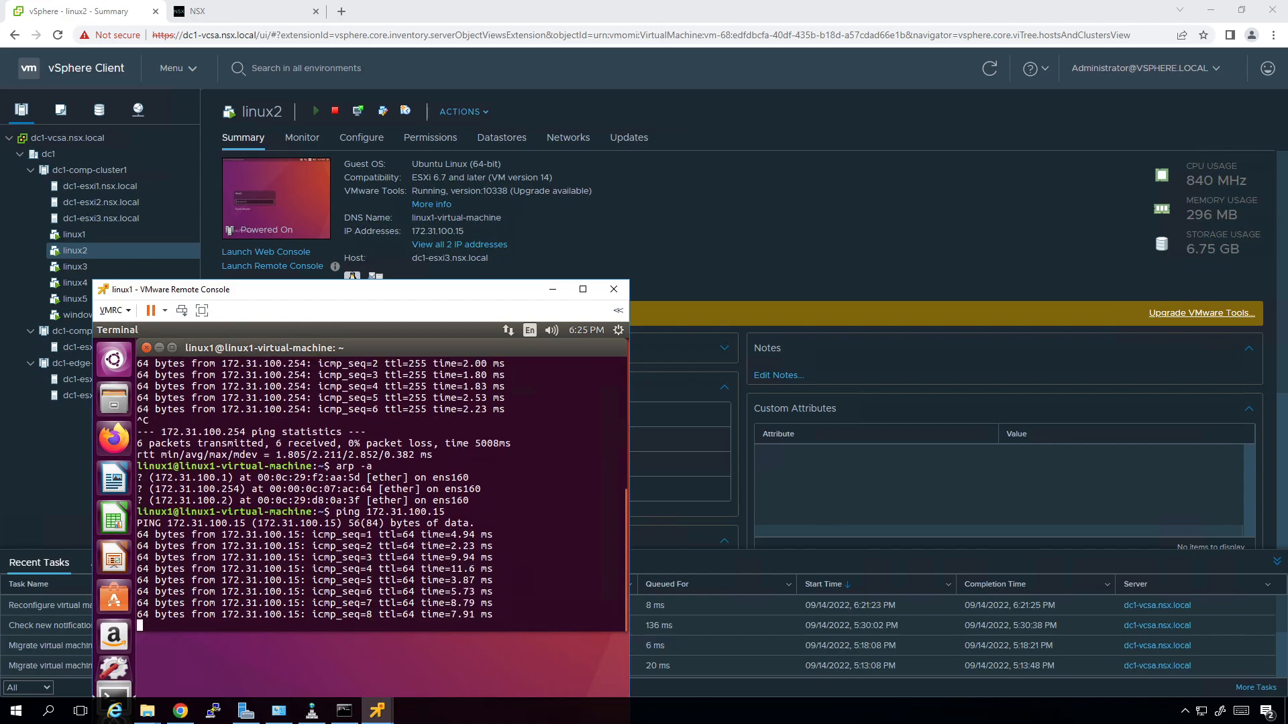
key(ctrl+c)
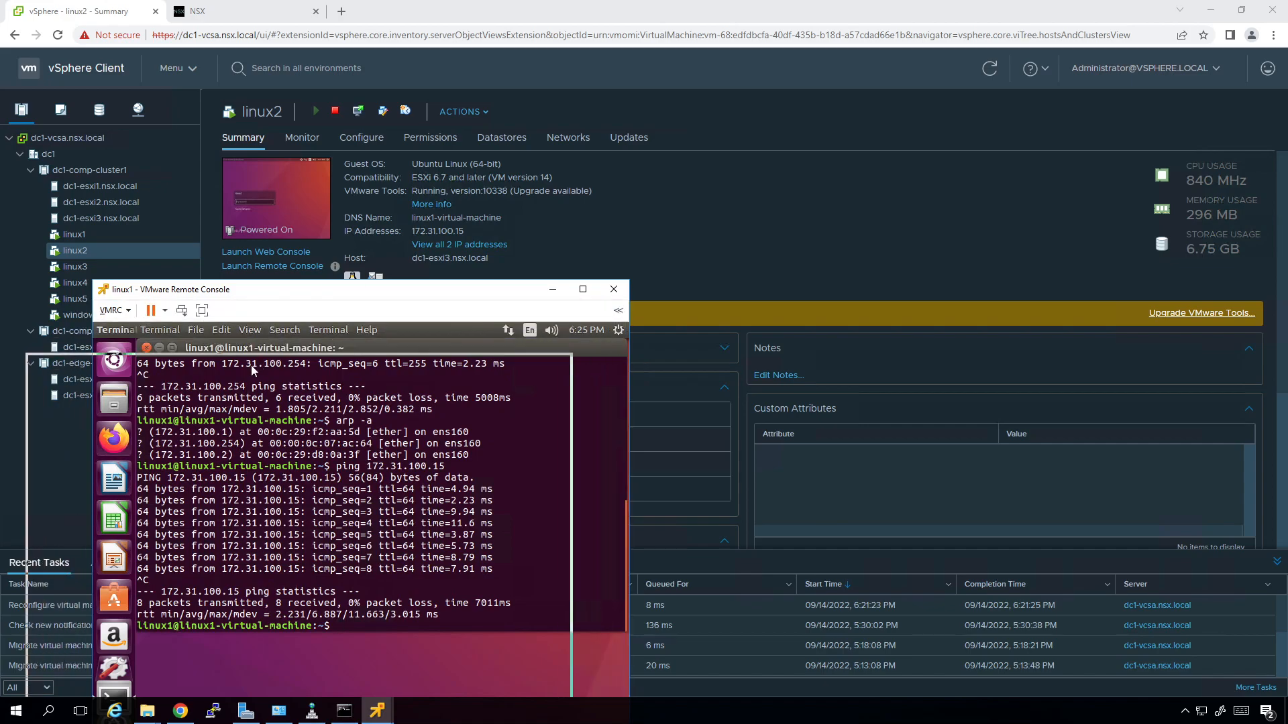
drag(319, 293, 251, 371)
drag(372, 367, 465, 486)
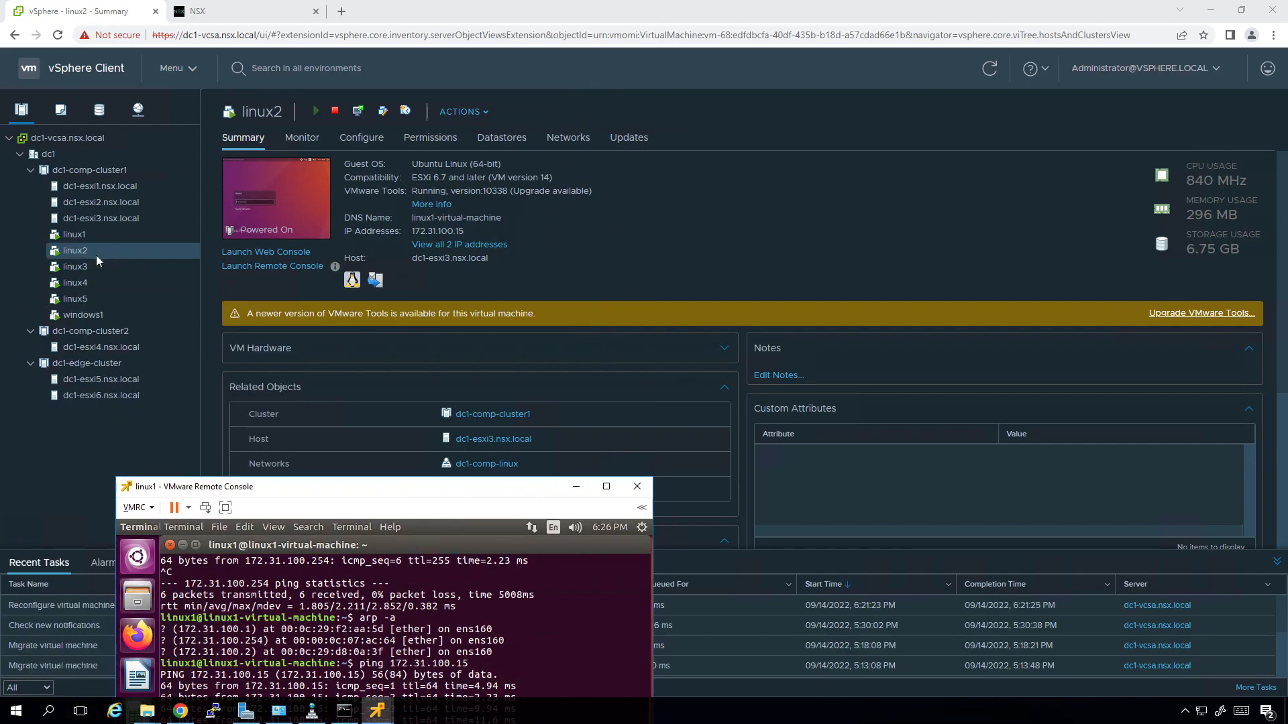
drag(256, 489, 181, 211)
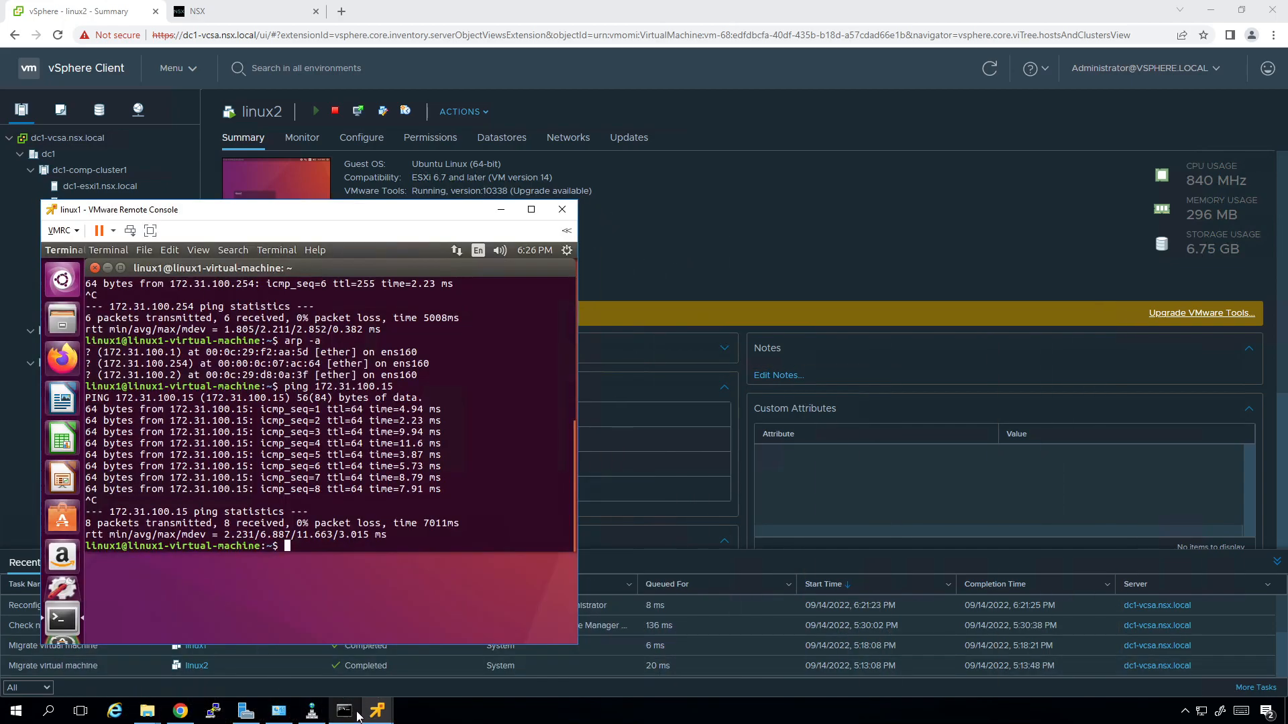
Open a terminal on linux2 and run ifconfig to show its network addresses.
mouse_move(367, 715)
click(428, 627)
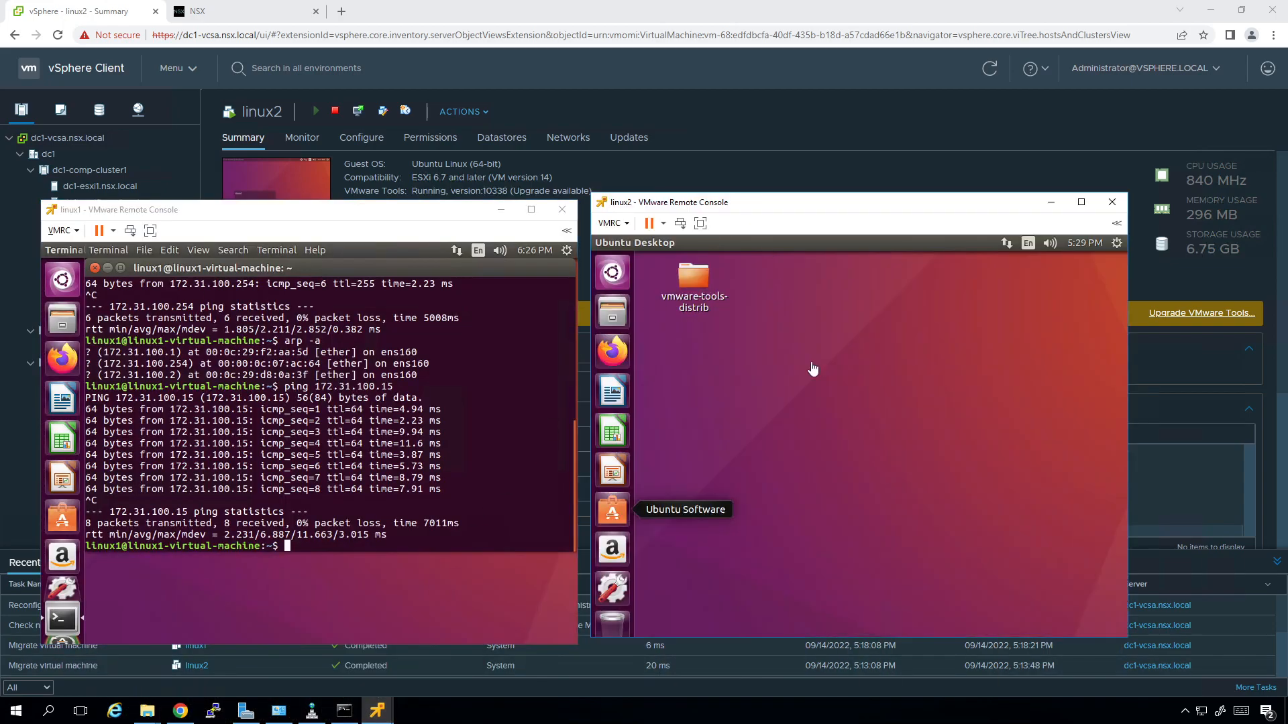
right_click(819, 406)
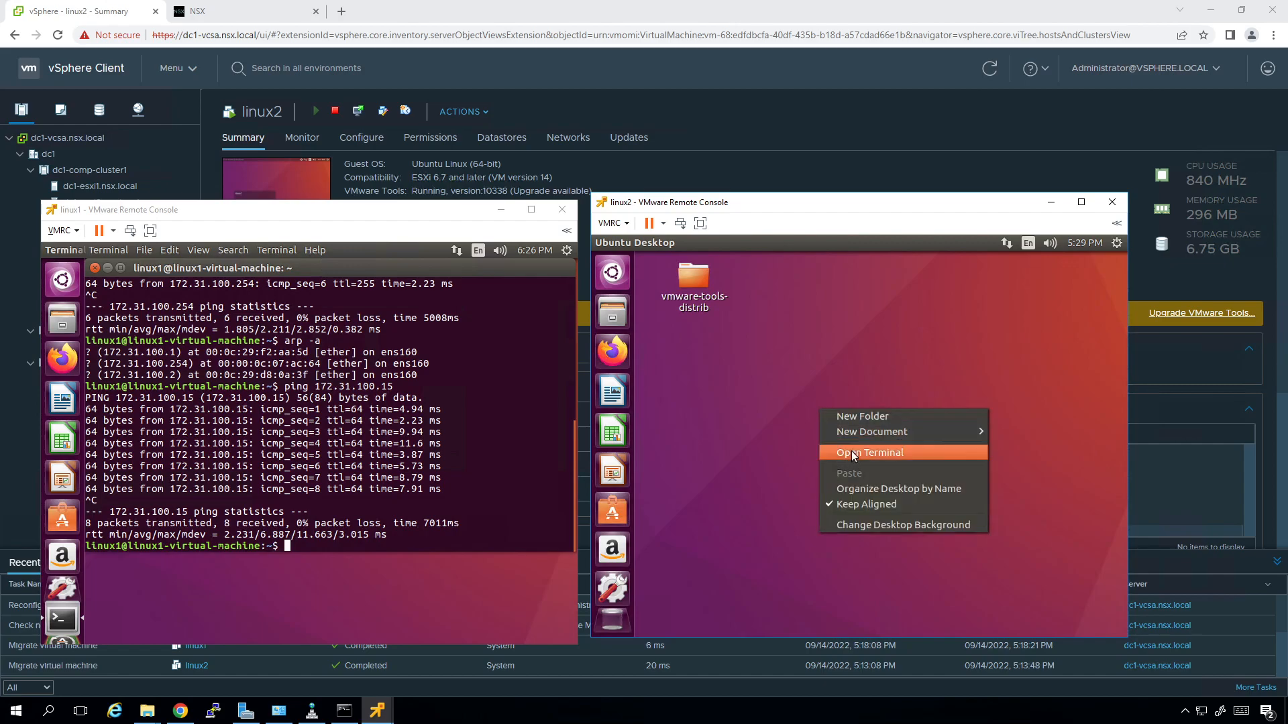
click(850, 449)
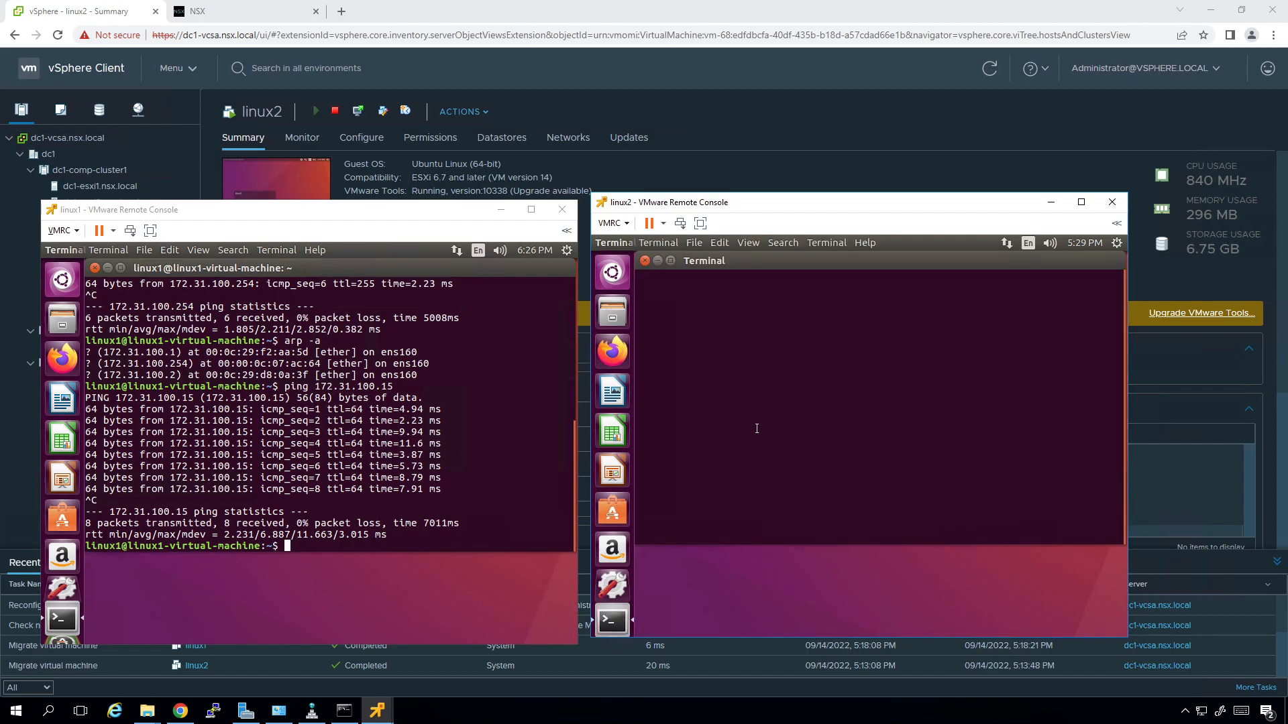
text(ifconfig)
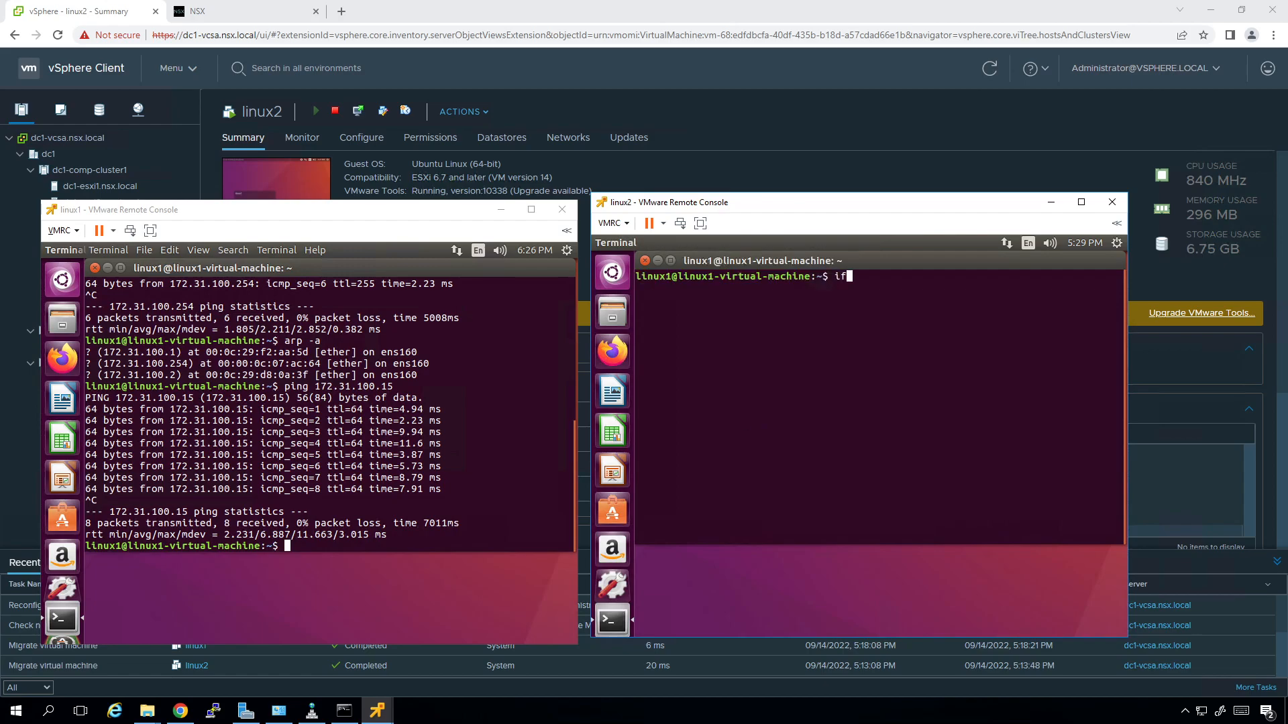
key(Return)
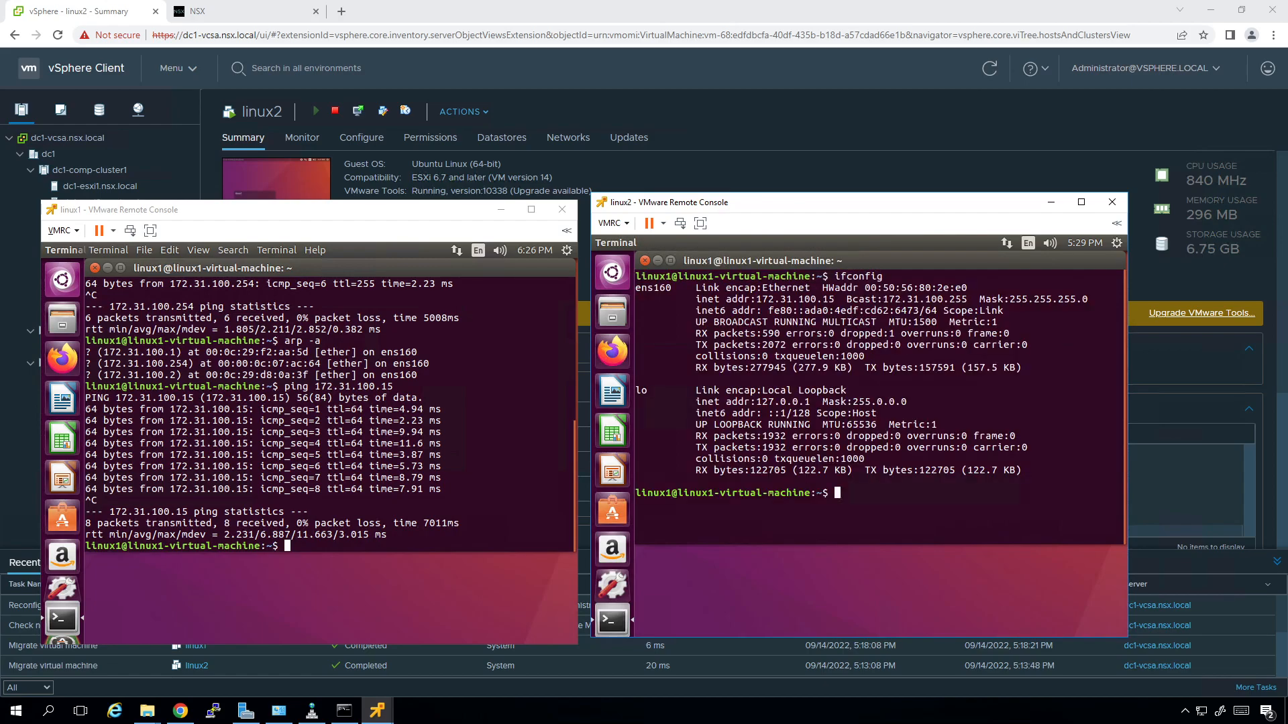
Ping 172.31.100.14 from linux2, stop it, and list the ARP table with arp -a.
text(ping 172.31.100.14)
key(Return)
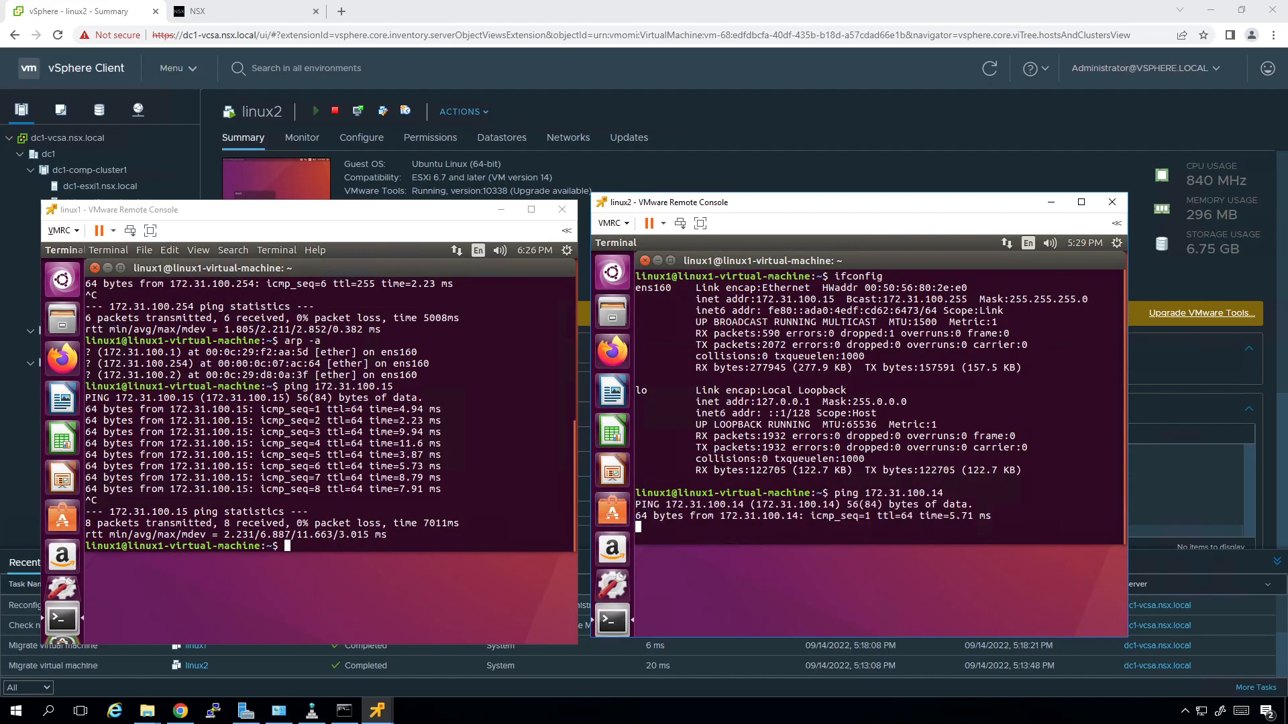
key(ctrl+c)
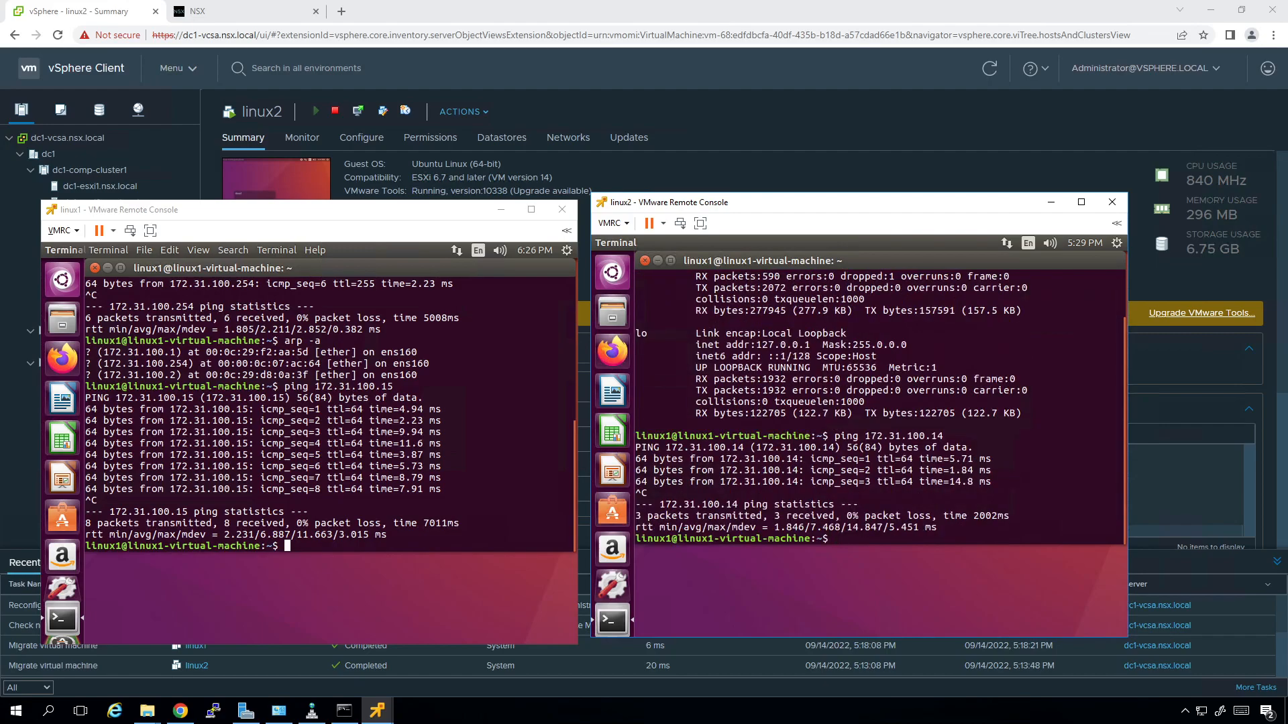
text(arp -a)
key(Return)
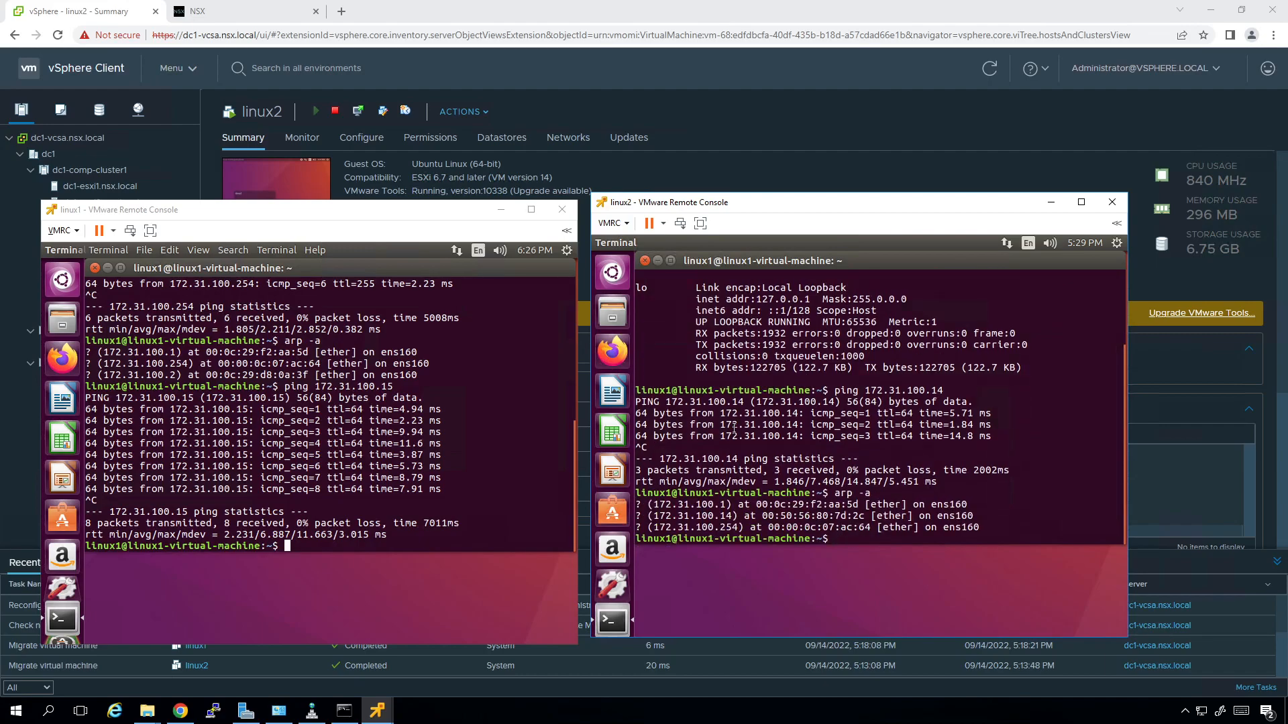
Re-run the ping to 172.31.100.15 on linux1 from command history.
click(490, 486)
key(Up)
key(Up)
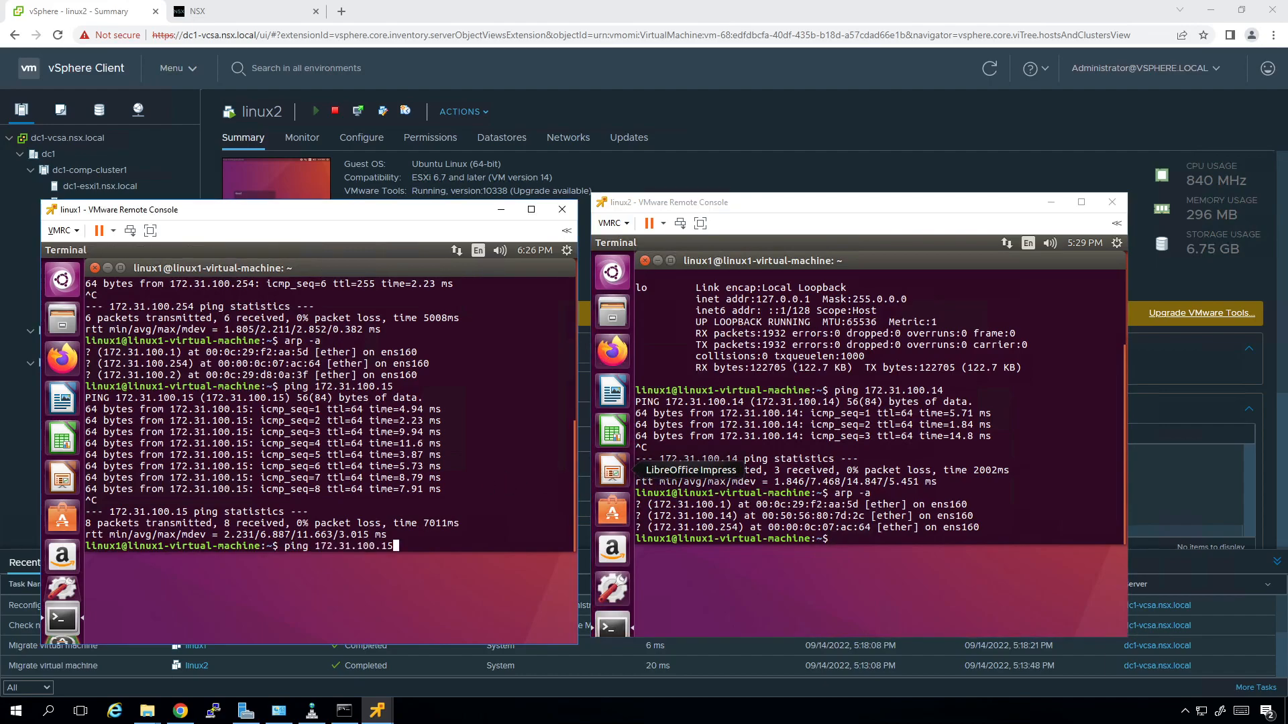
key(Return)
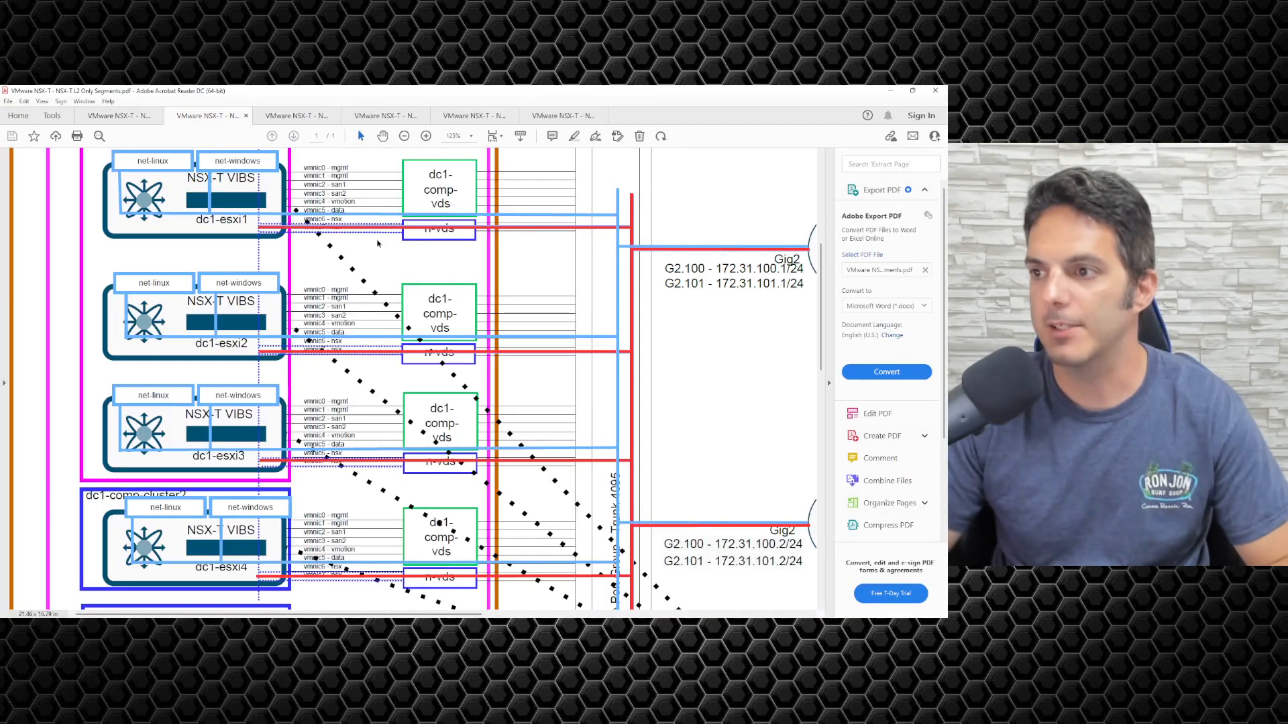
Scroll up the diagram and set the Acrobat pen to Yellow Green with Medium thickness.
scroll(225, 201, up, 2)
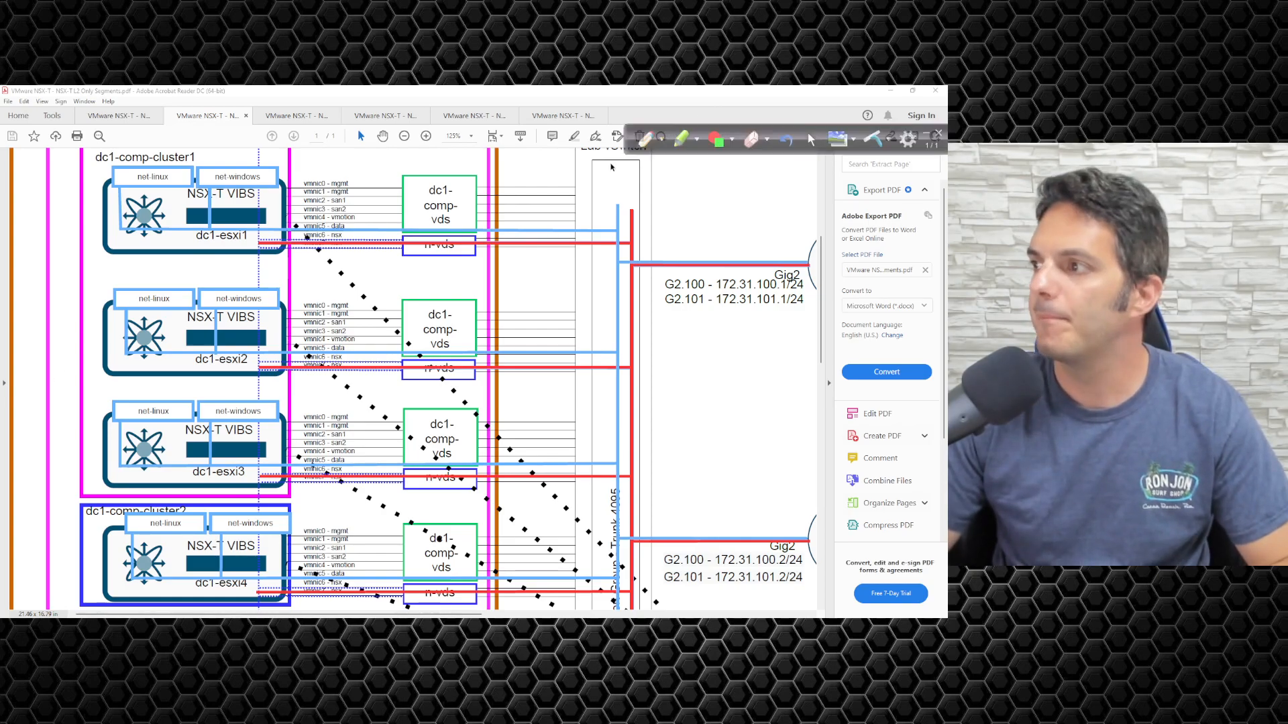
click(660, 141)
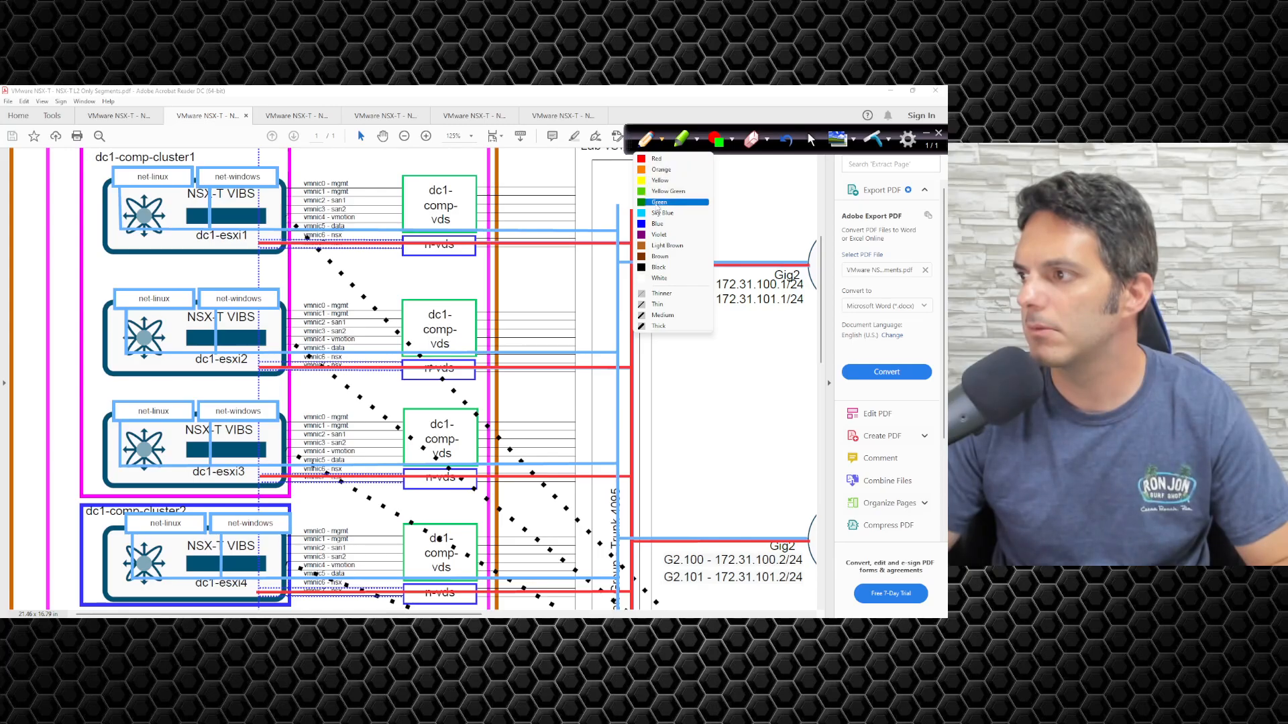
click(658, 193)
click(697, 140)
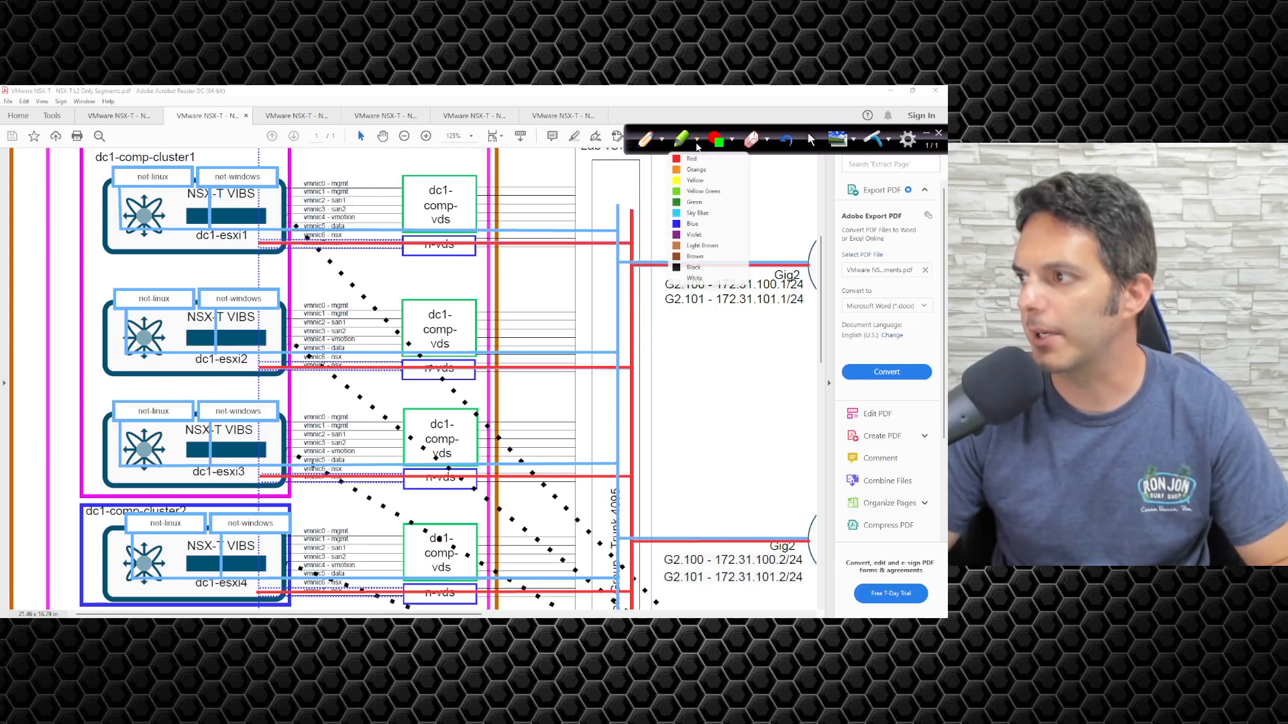
click(663, 144)
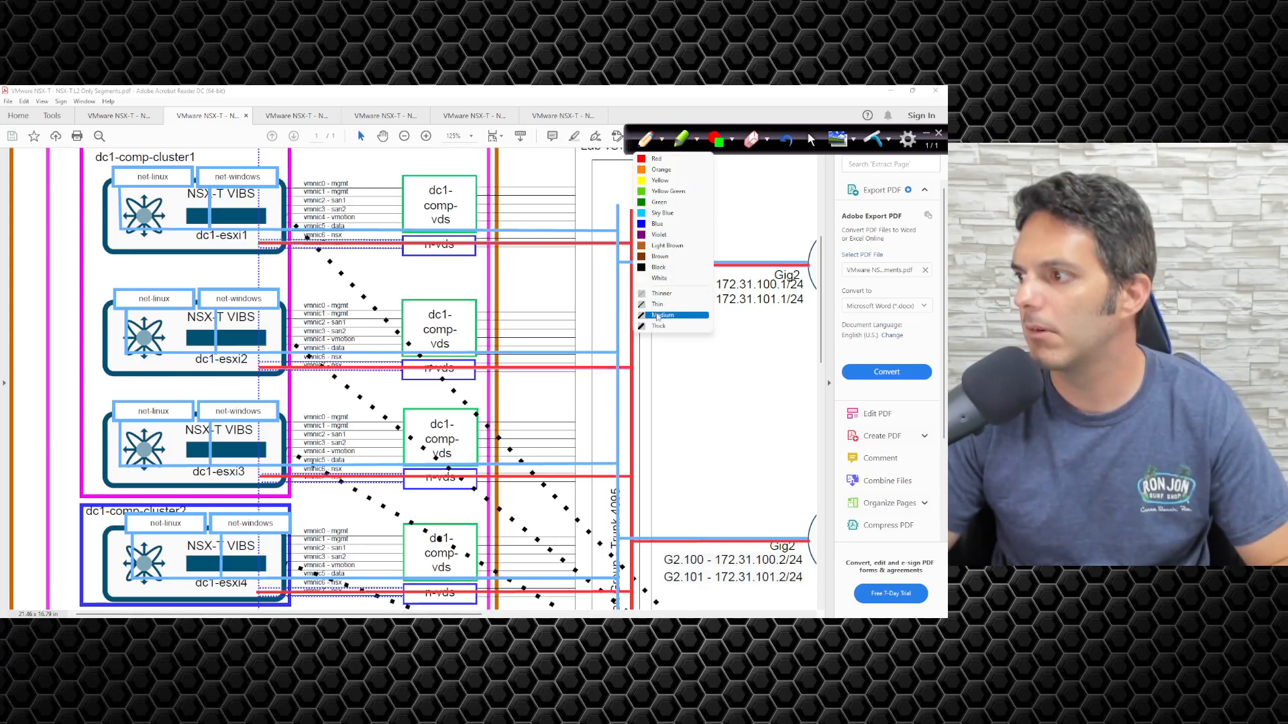
click(660, 317)
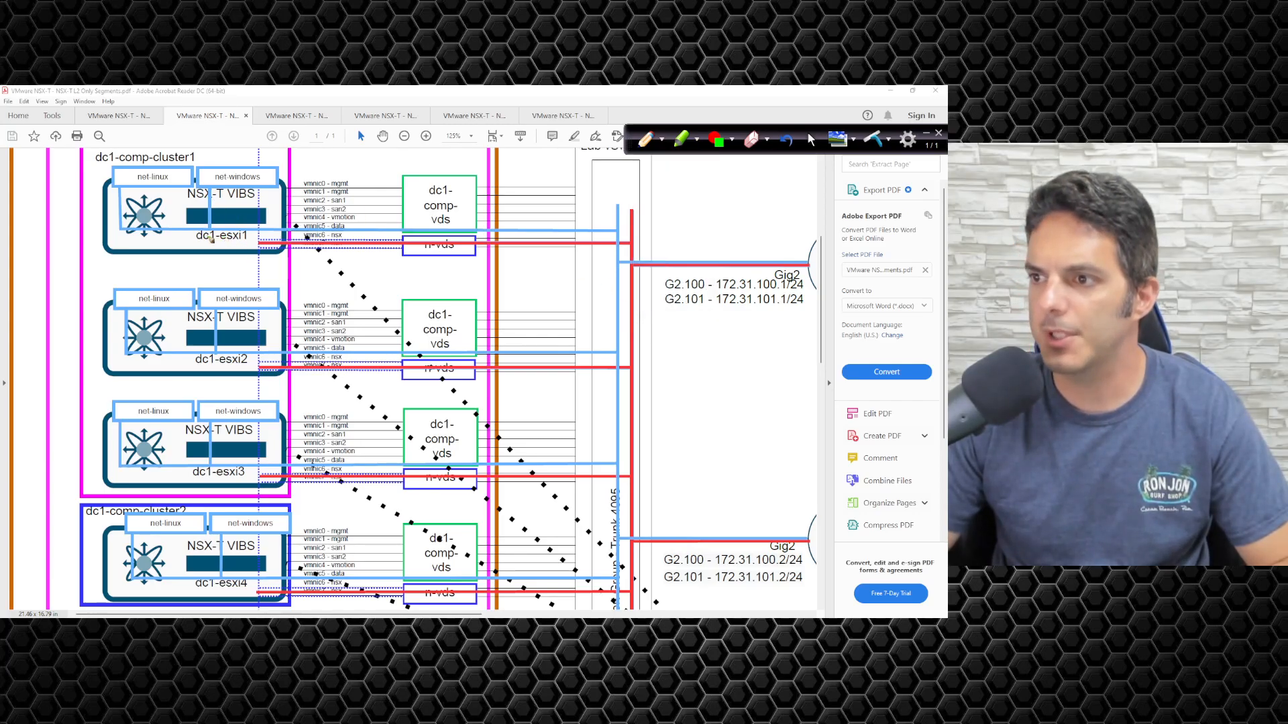
Trace dc1-esxi1 to the red uplink in green, clear the ink, and select the Lab vSwitch heading.
mouse_move(182, 237)
mouse_down()
mouse_move(186, 250)
mouse_move(188, 226)
mouse_move(326, 250)
mouse_move(604, 248)
mouse_up()
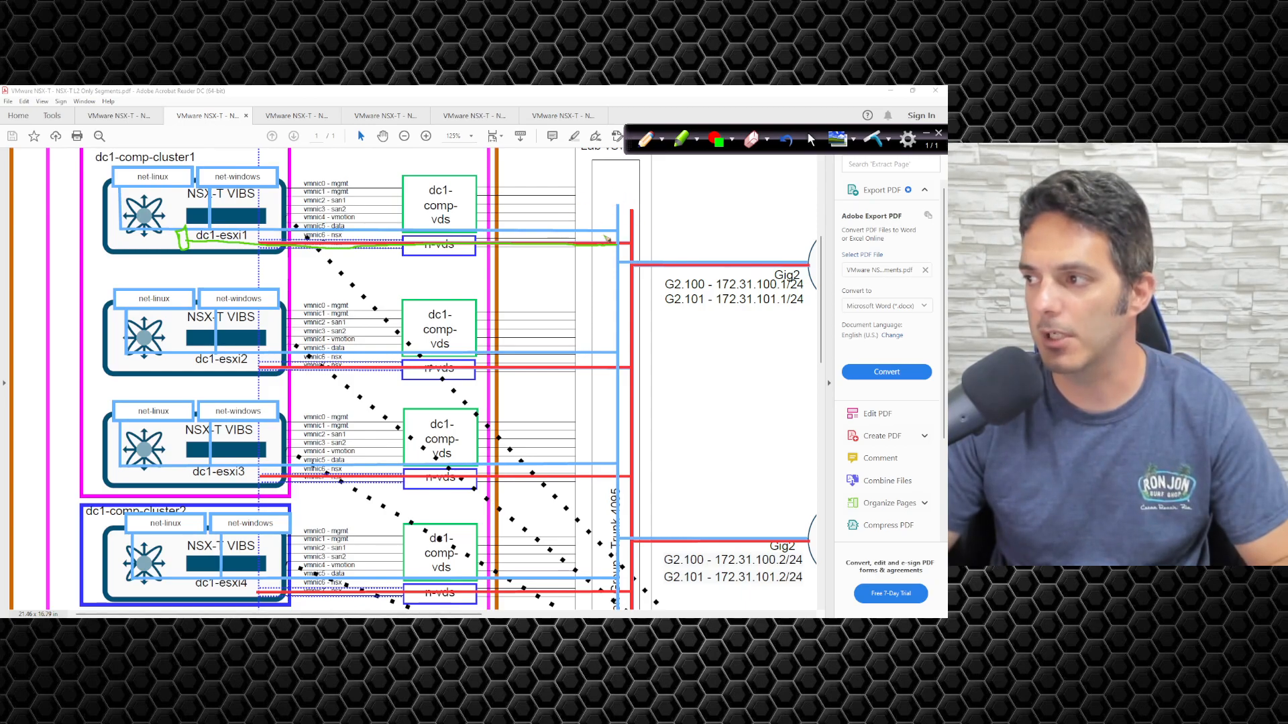
mouse_move(597, 249)
mouse_down()
mouse_move(648, 243)
mouse_move(624, 229)
mouse_up()
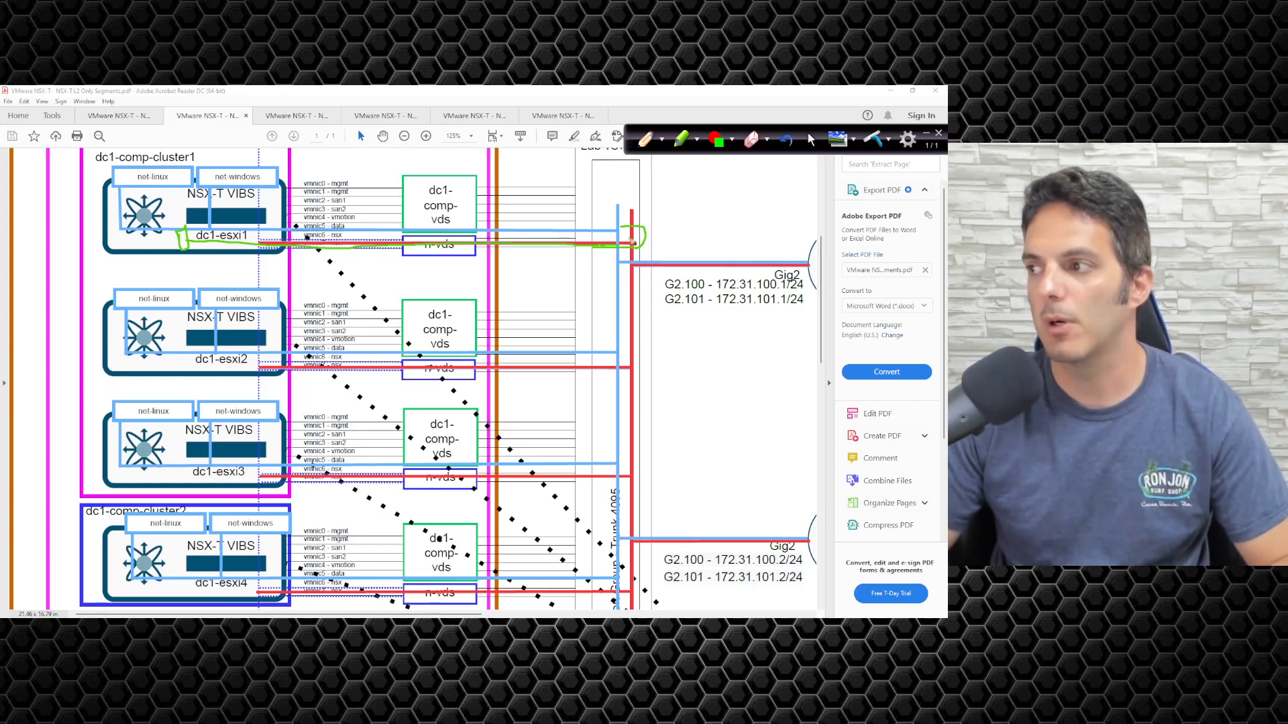
click(811, 139)
scroll(758, 157, up, 1)
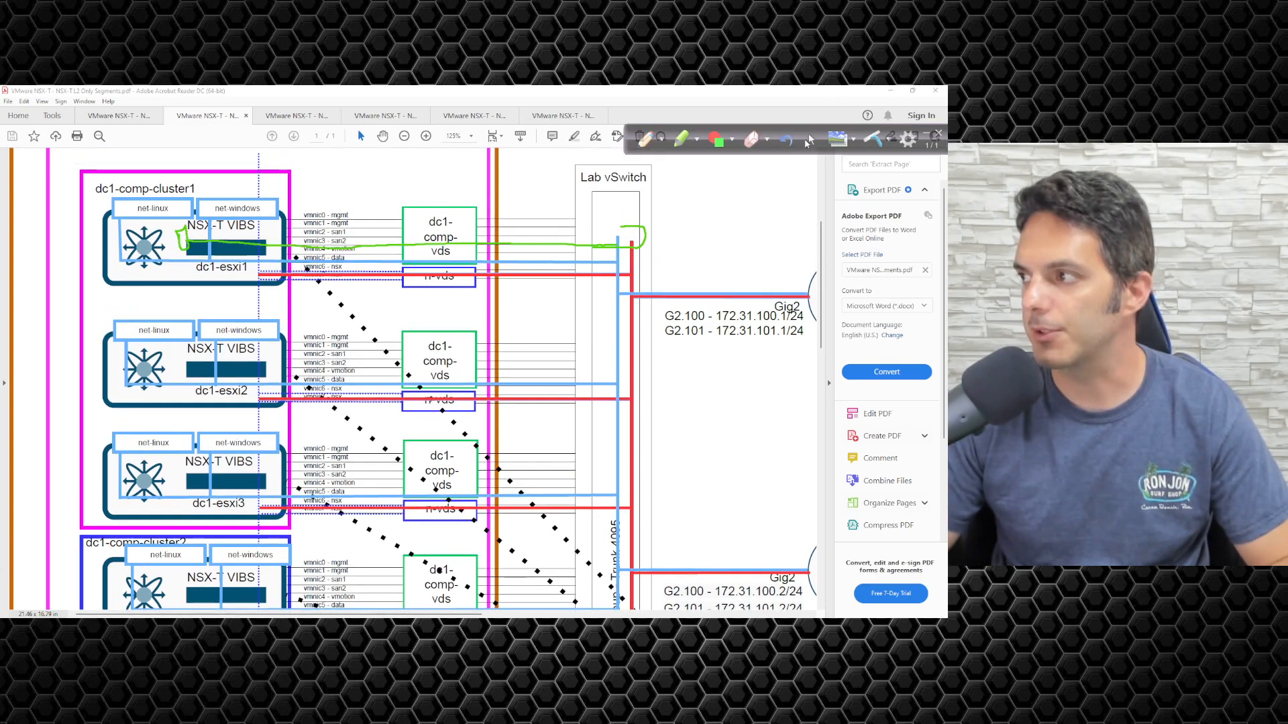
click(873, 139)
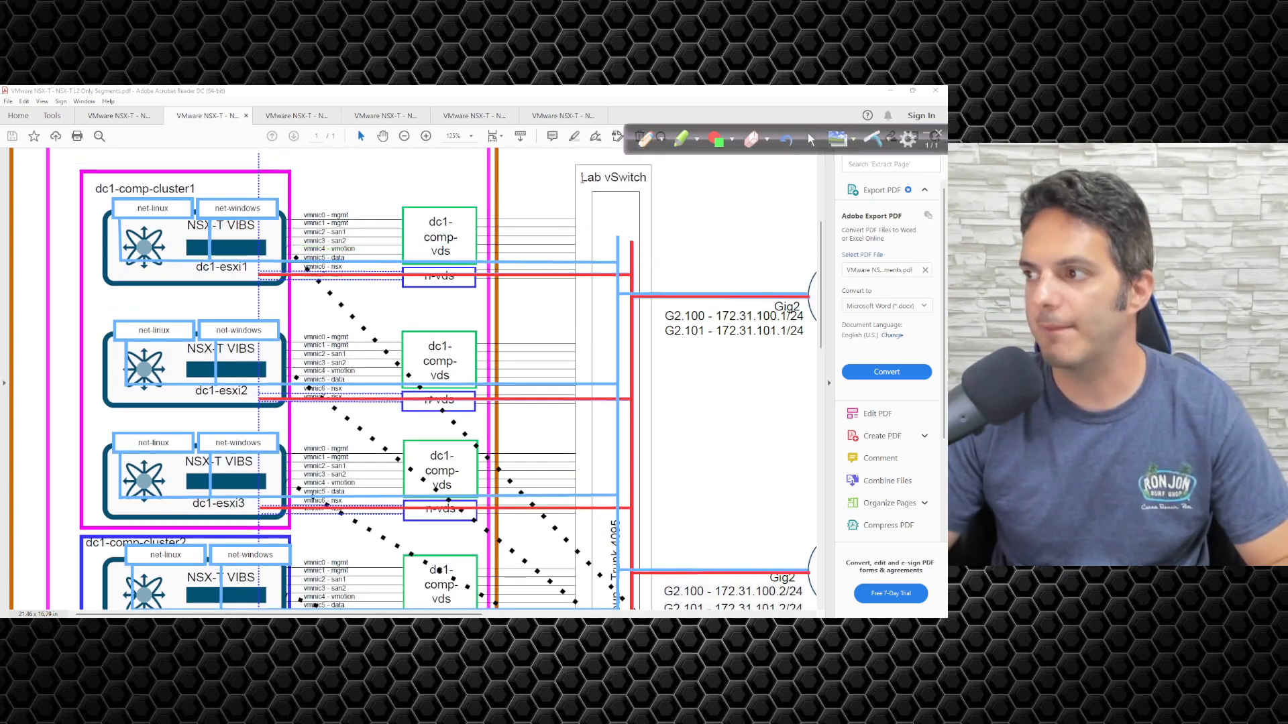
triple_click(606, 180)
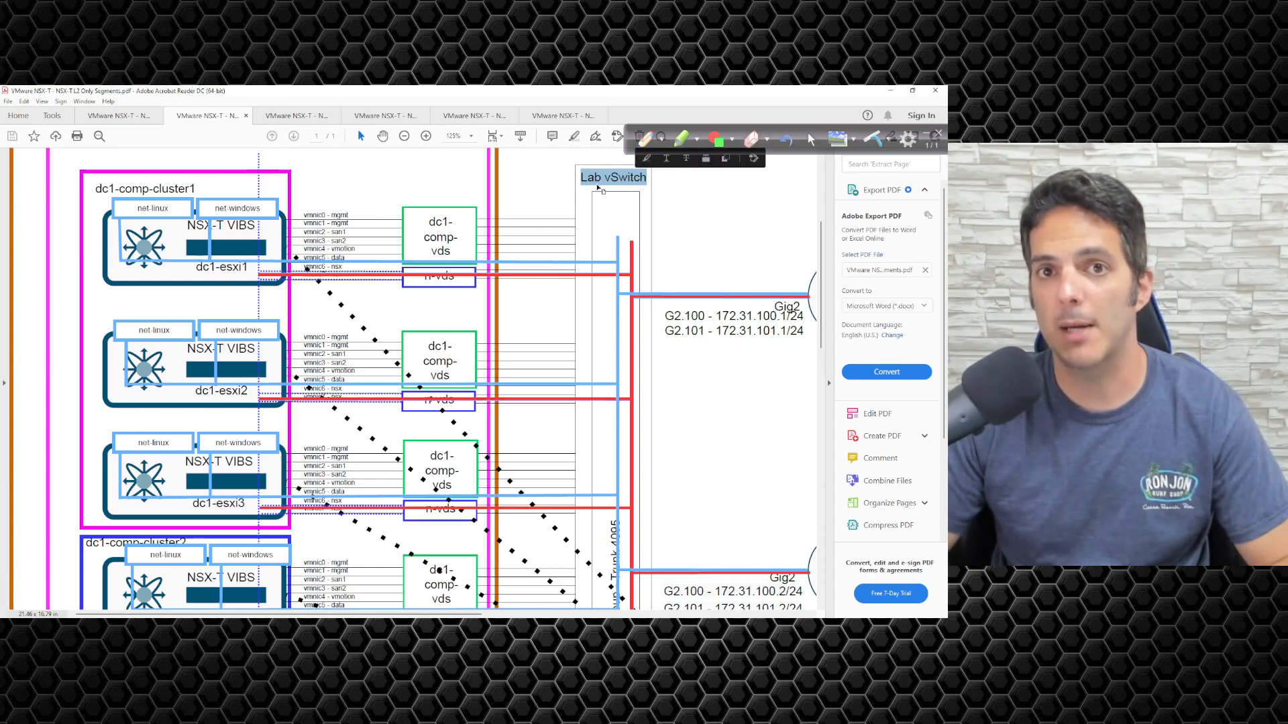
Highlight under the dc1-esxi1 label, then undo it and re-mark it with a Medium pen.
click(581, 216)
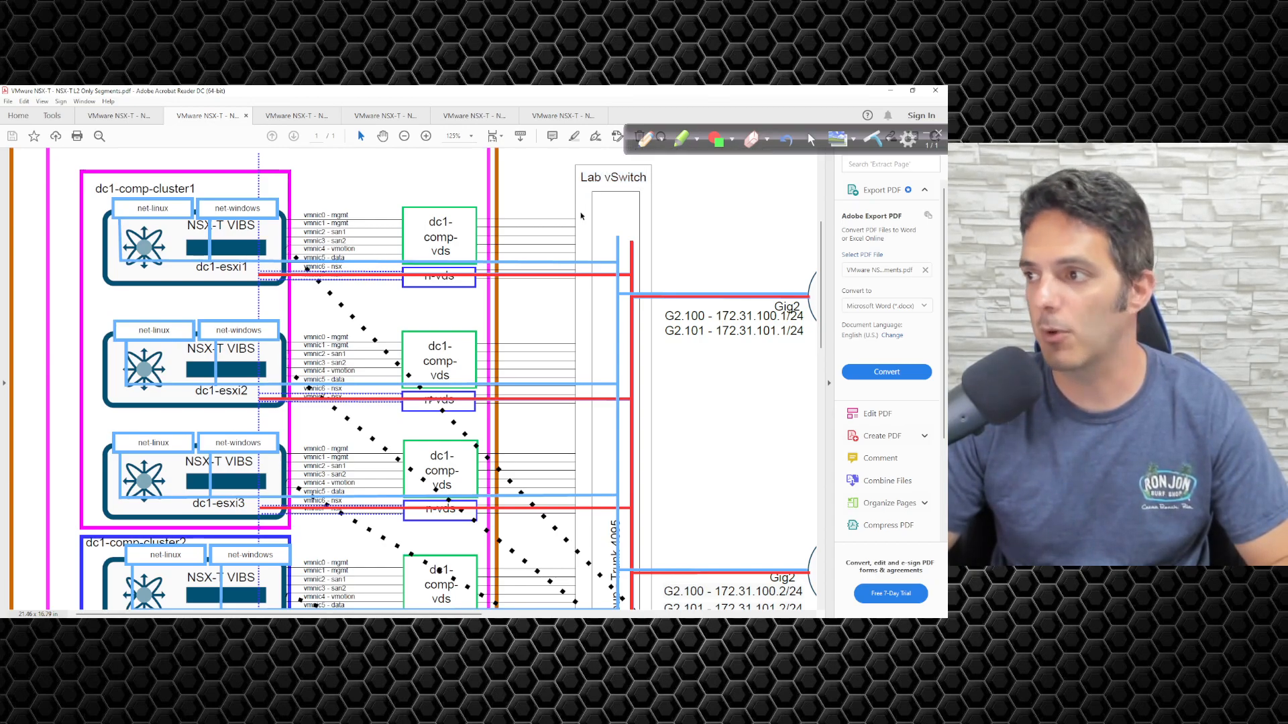
click(681, 140)
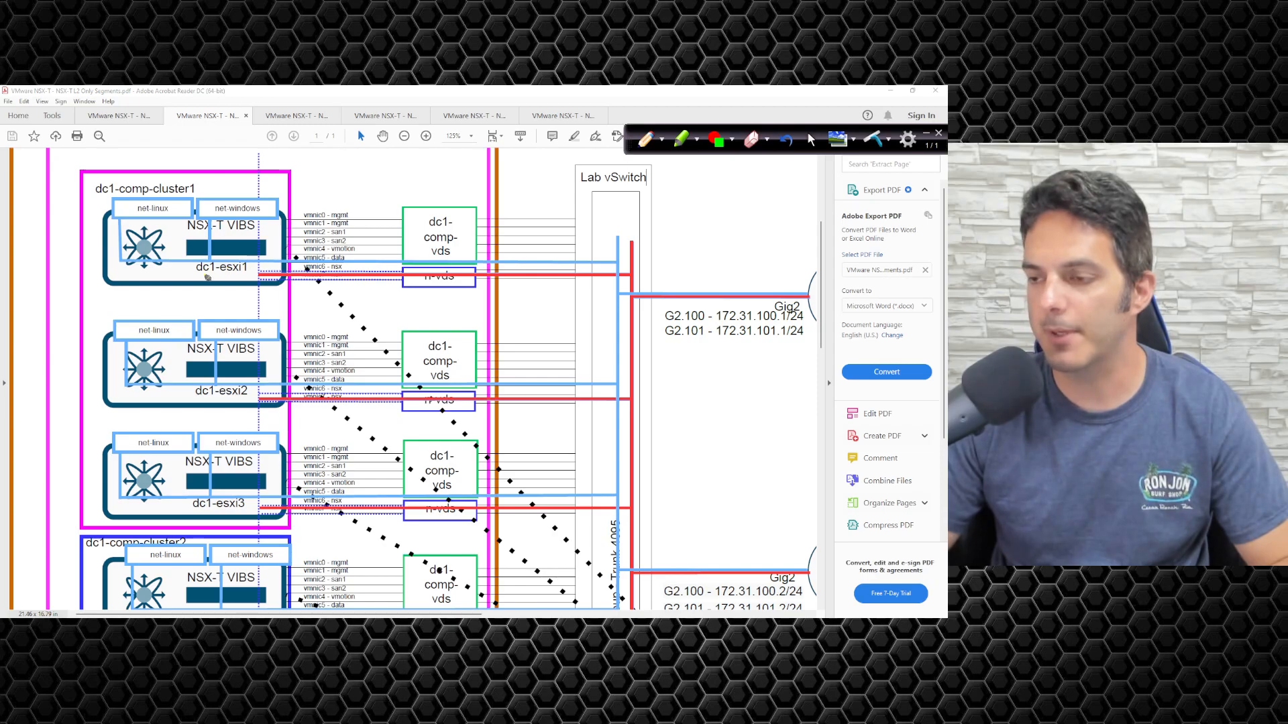
drag(188, 274, 200, 282)
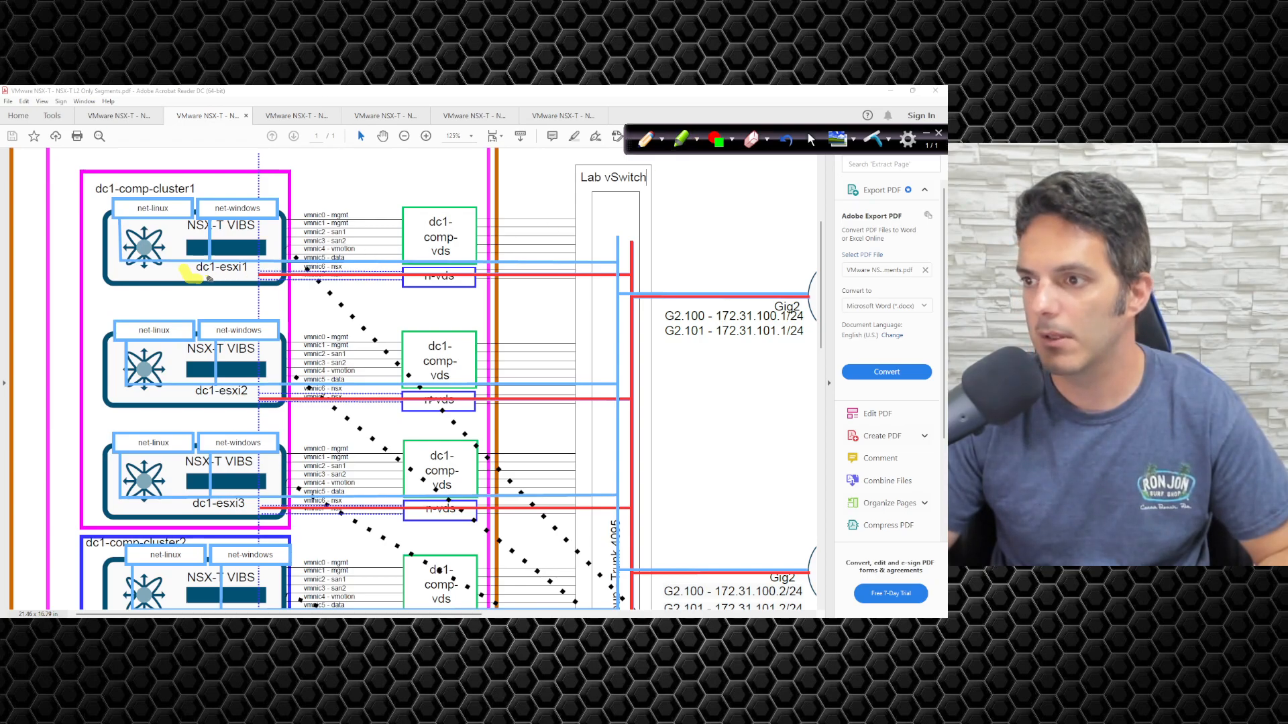
drag(206, 279, 236, 275)
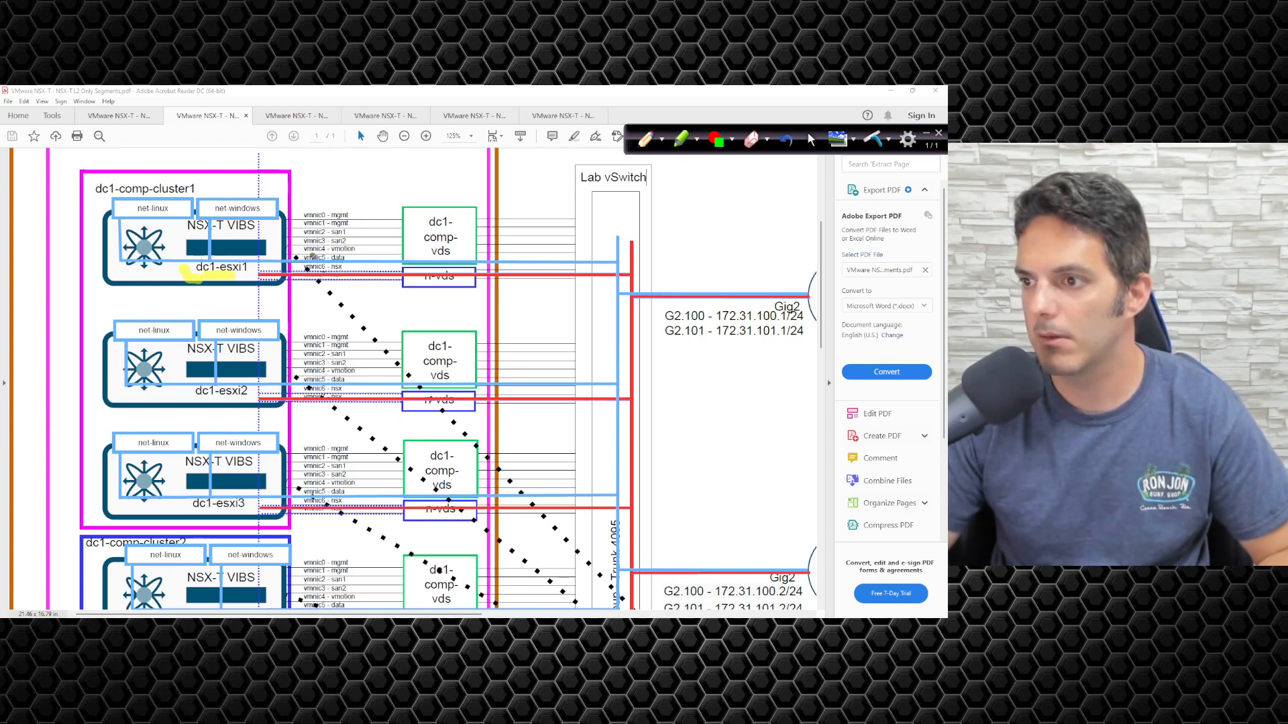
click(697, 139)
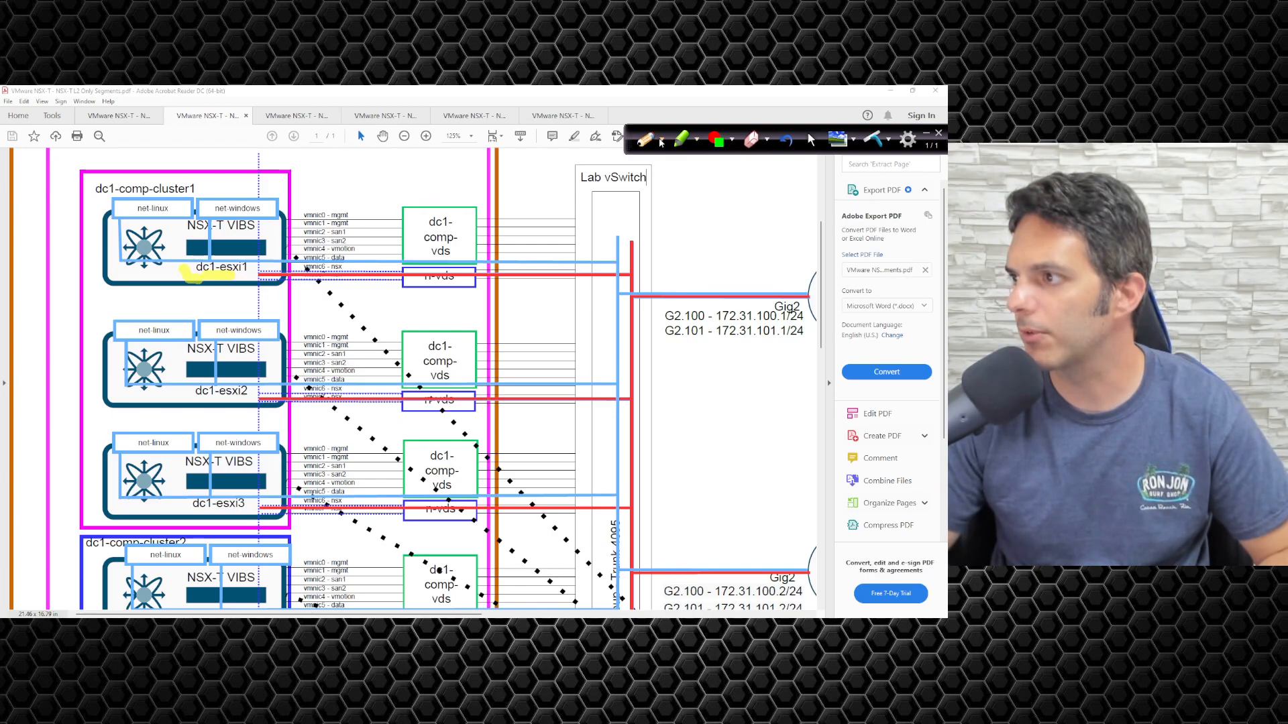
click(662, 139)
click(654, 315)
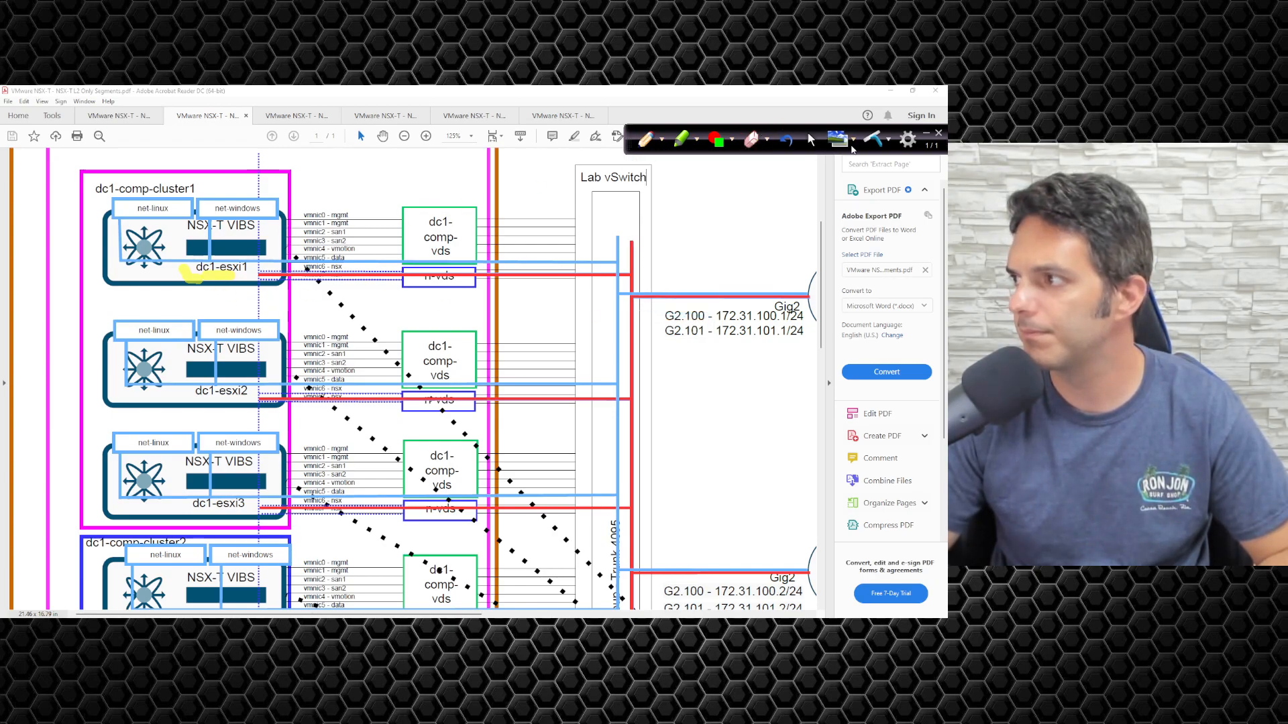
click(787, 138)
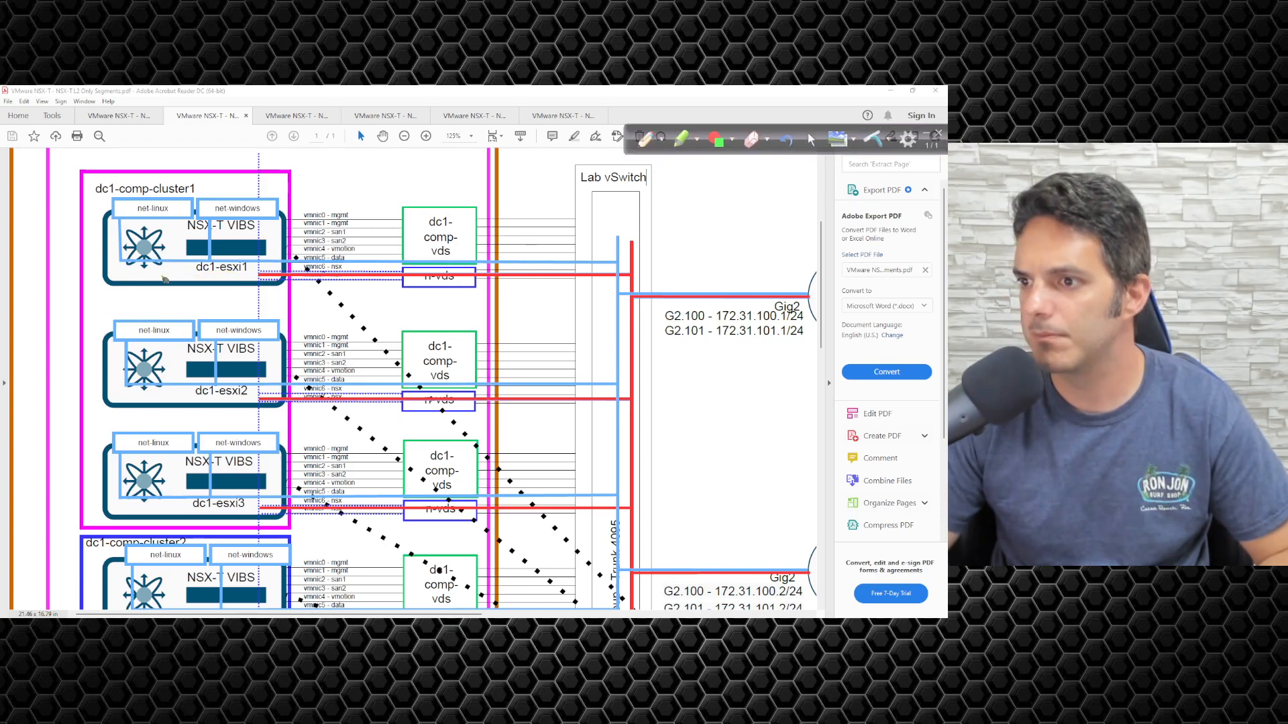
drag(159, 275, 202, 274)
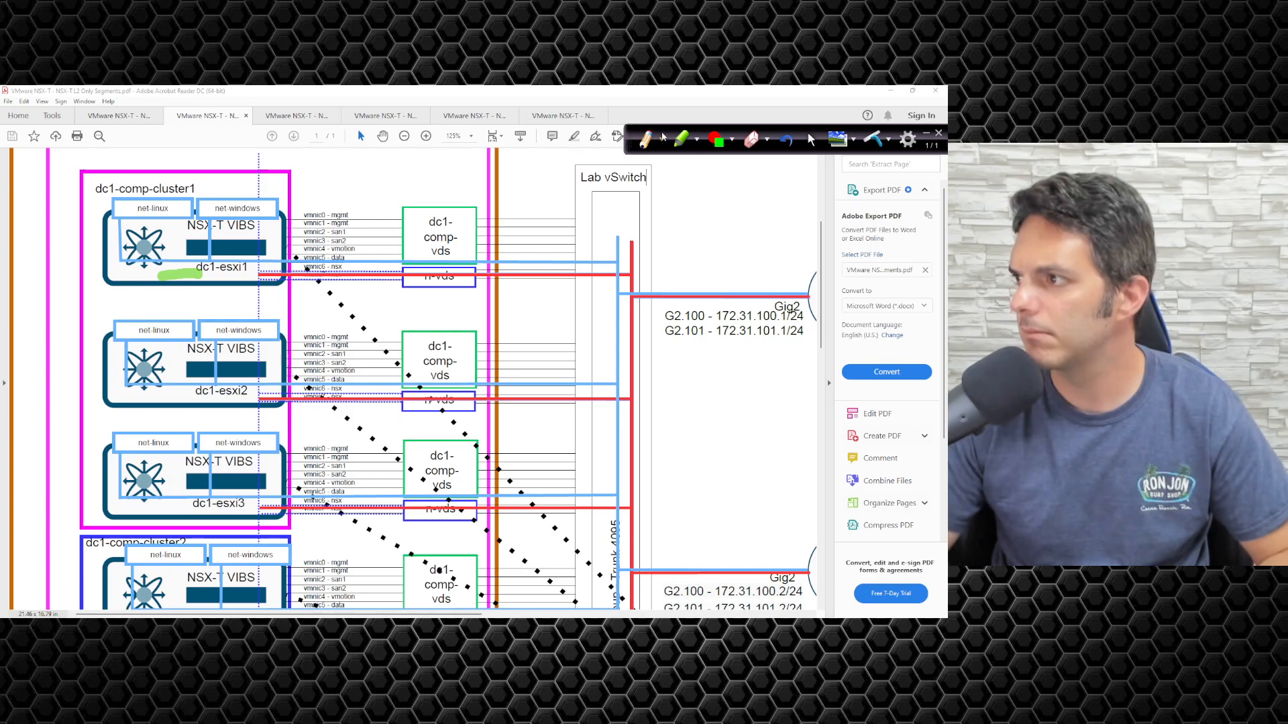
Set the pen to Green, Medium, and draw a line from dc1-esxi1 along the esxi1 nsx row.
click(694, 139)
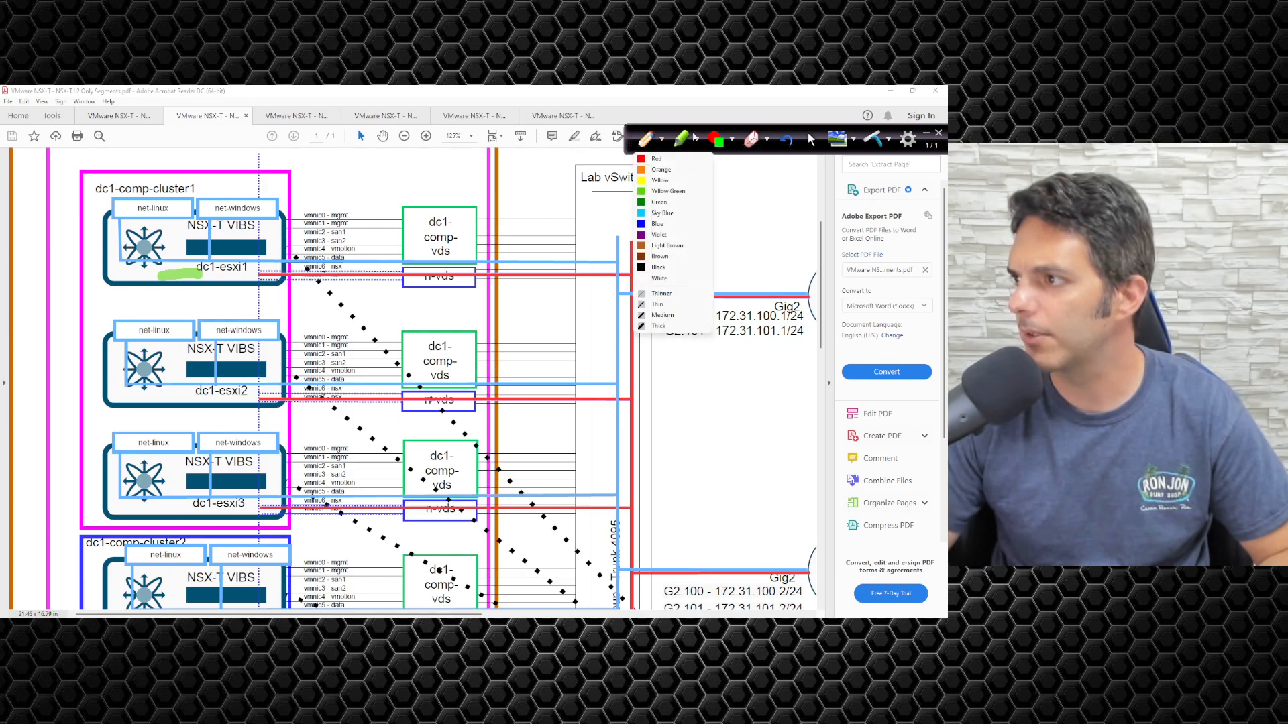
click(658, 317)
click(662, 141)
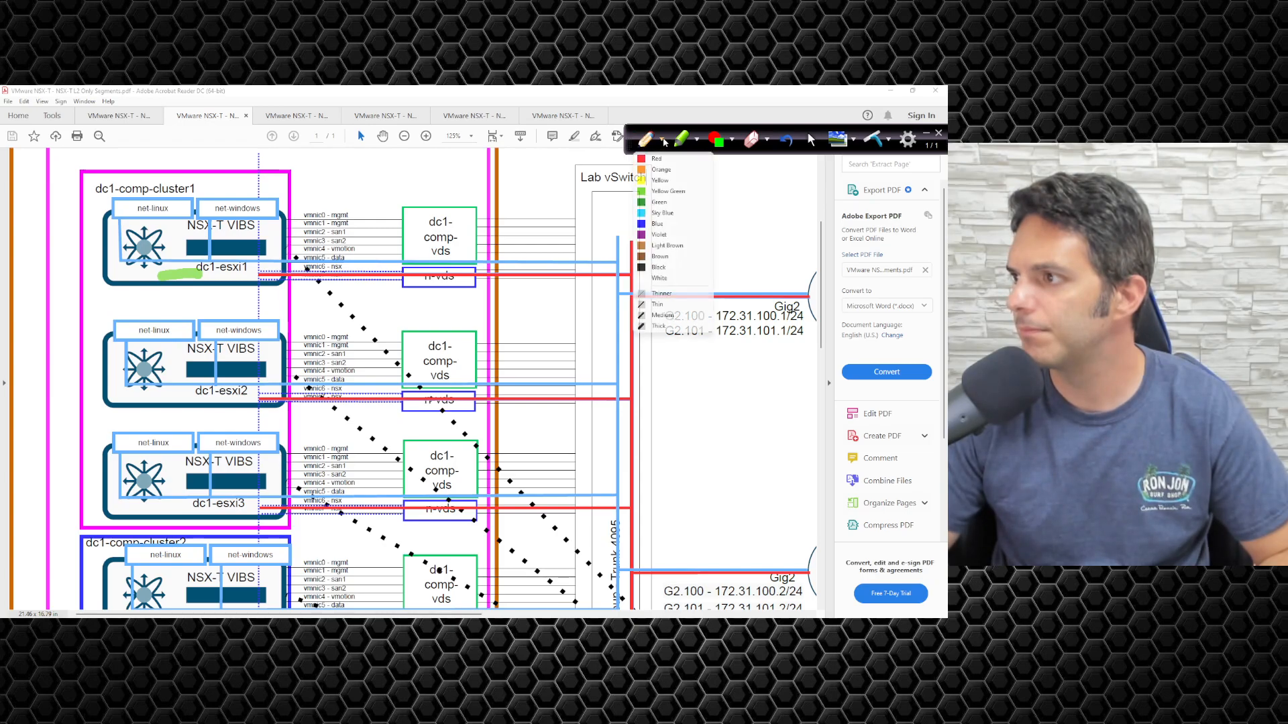
click(666, 202)
drag(166, 275, 274, 277)
mouse_move(363, 281)
mouse_down()
mouse_move(606, 279)
mouse_move(634, 256)
mouse_move(336, 250)
mouse_move(172, 212)
mouse_move(185, 212)
mouse_up()
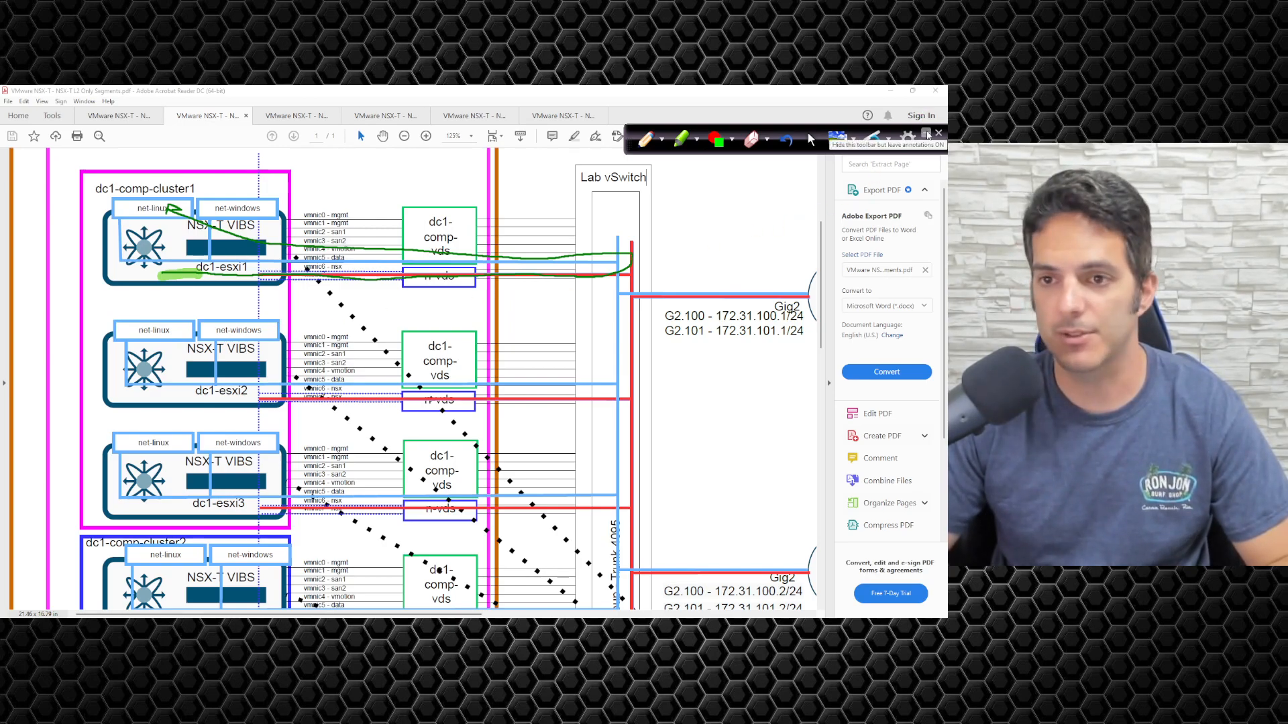
Put away the annotation tools and erase all pen and highlighter markings.
click(925, 136)
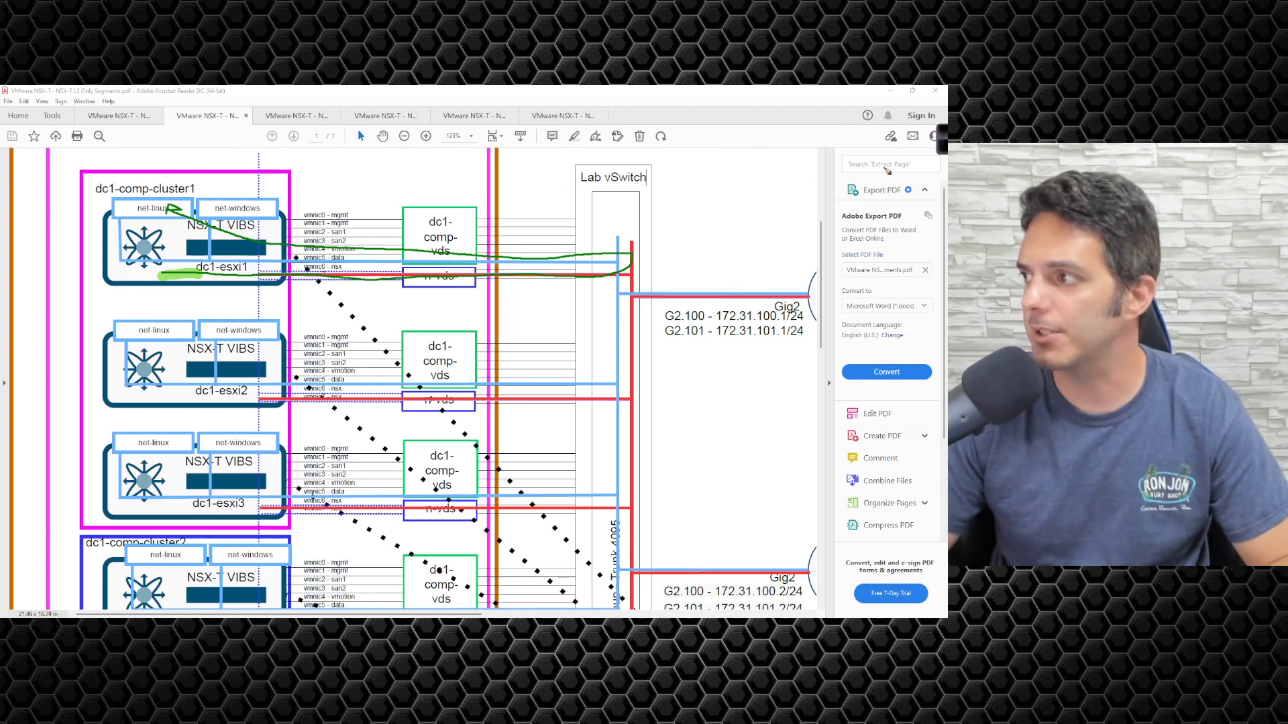
click(942, 143)
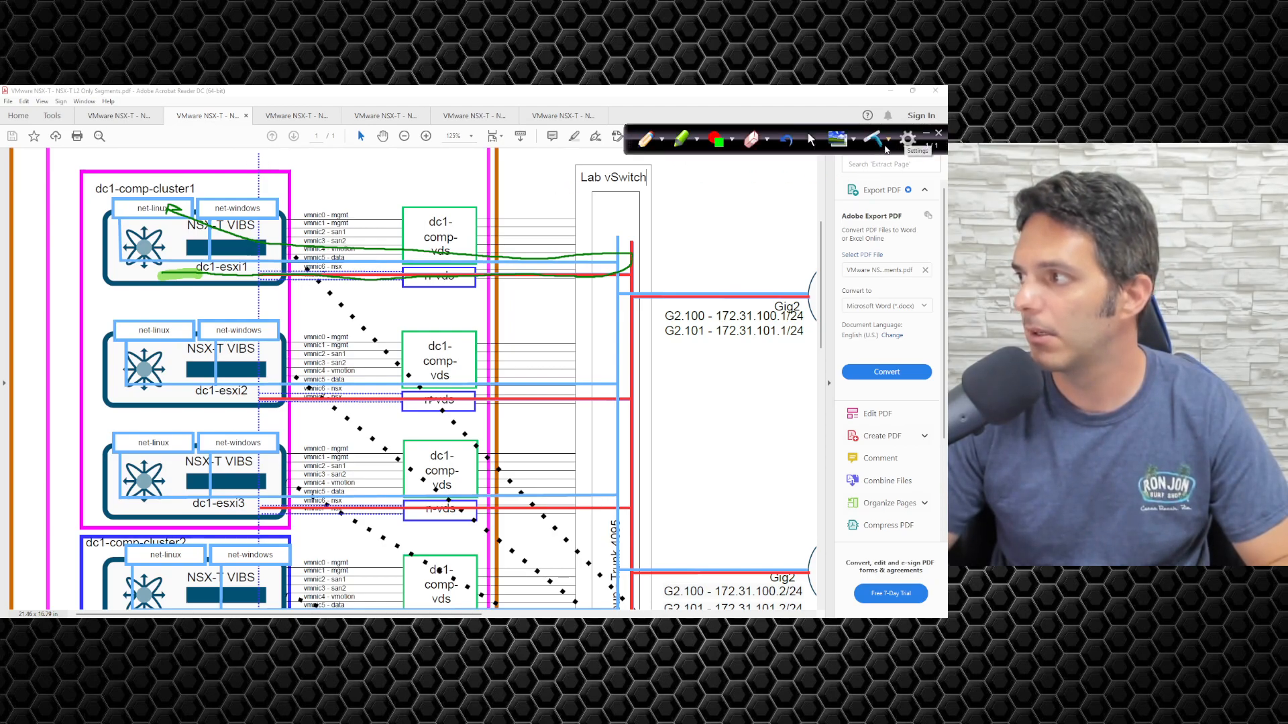
click(809, 141)
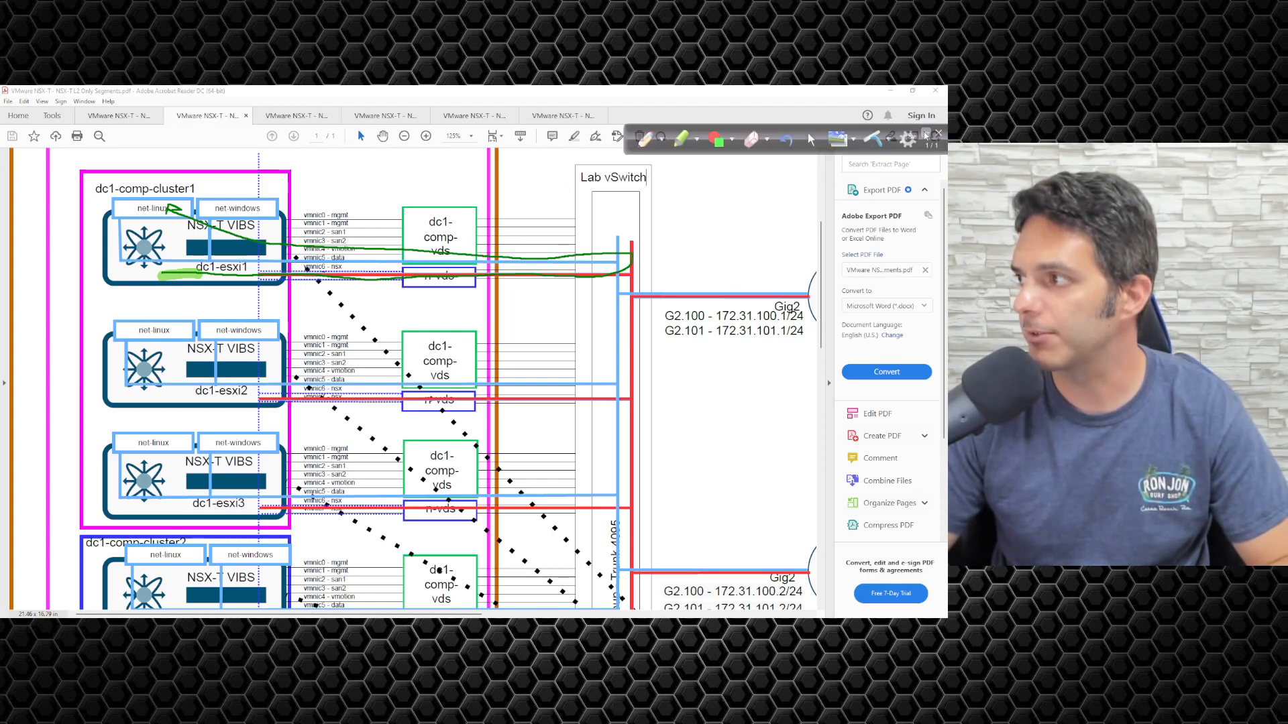
click(926, 134)
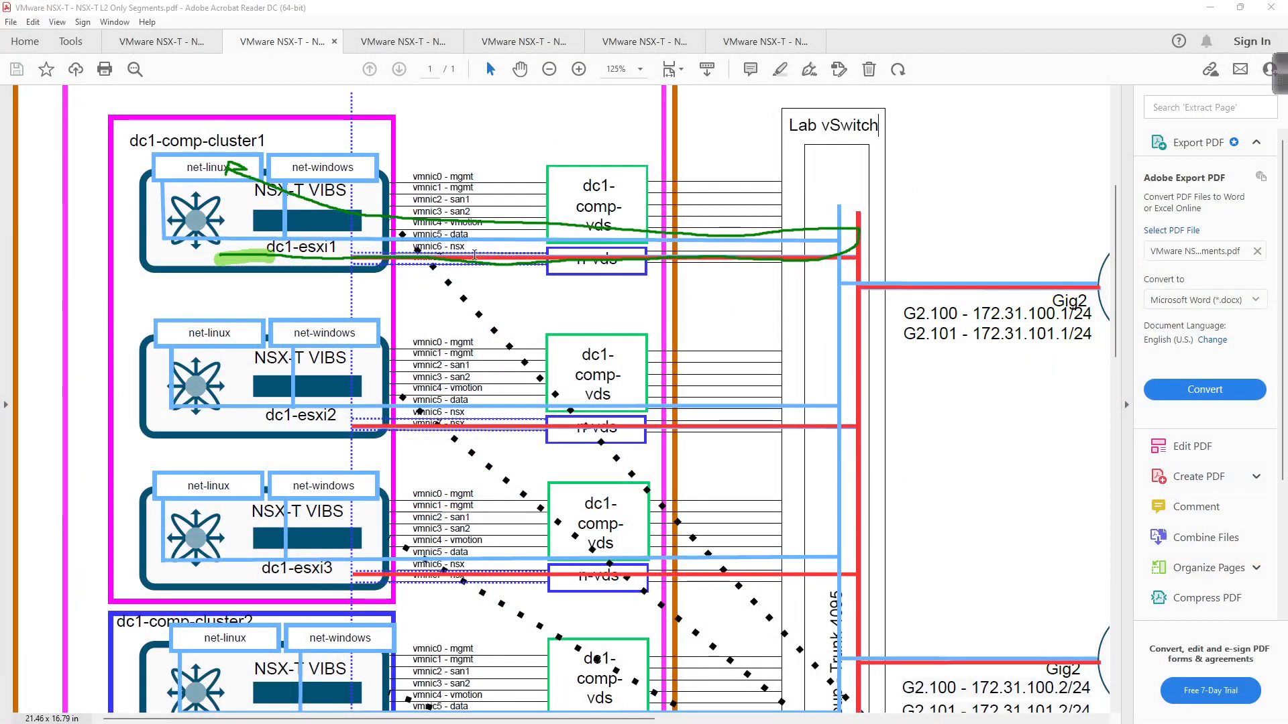
click(1278, 73)
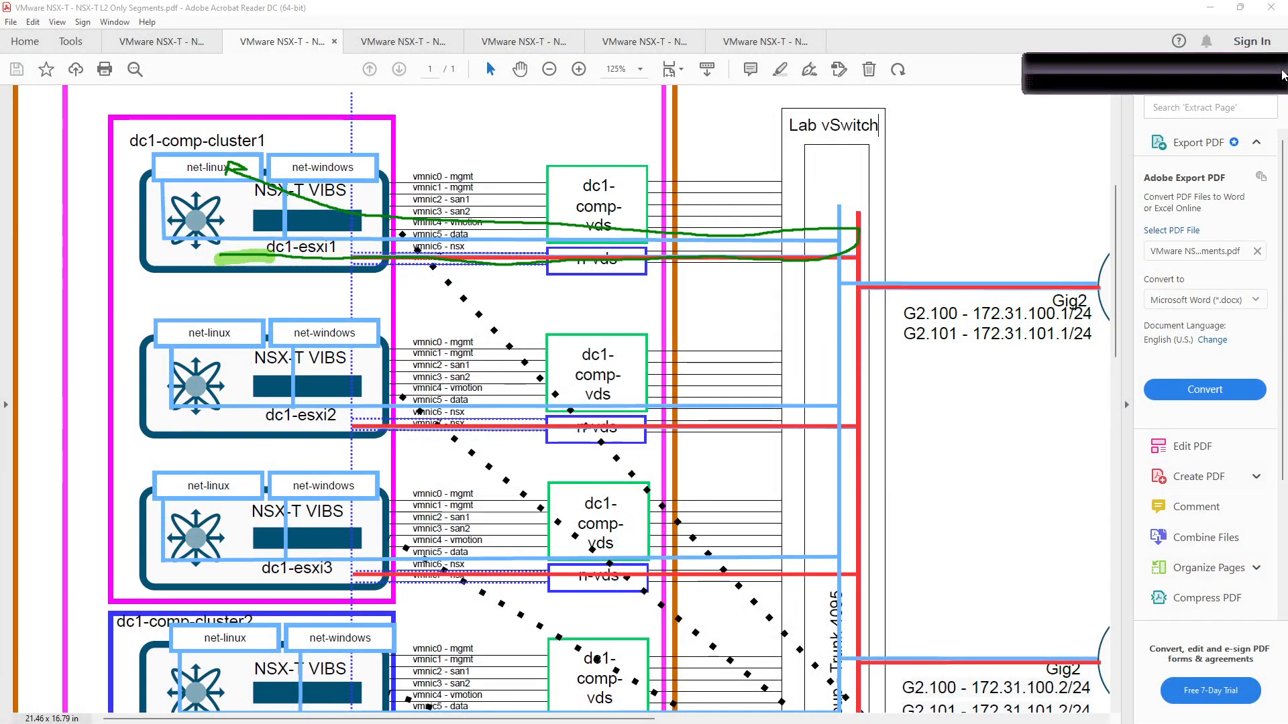
click(1186, 73)
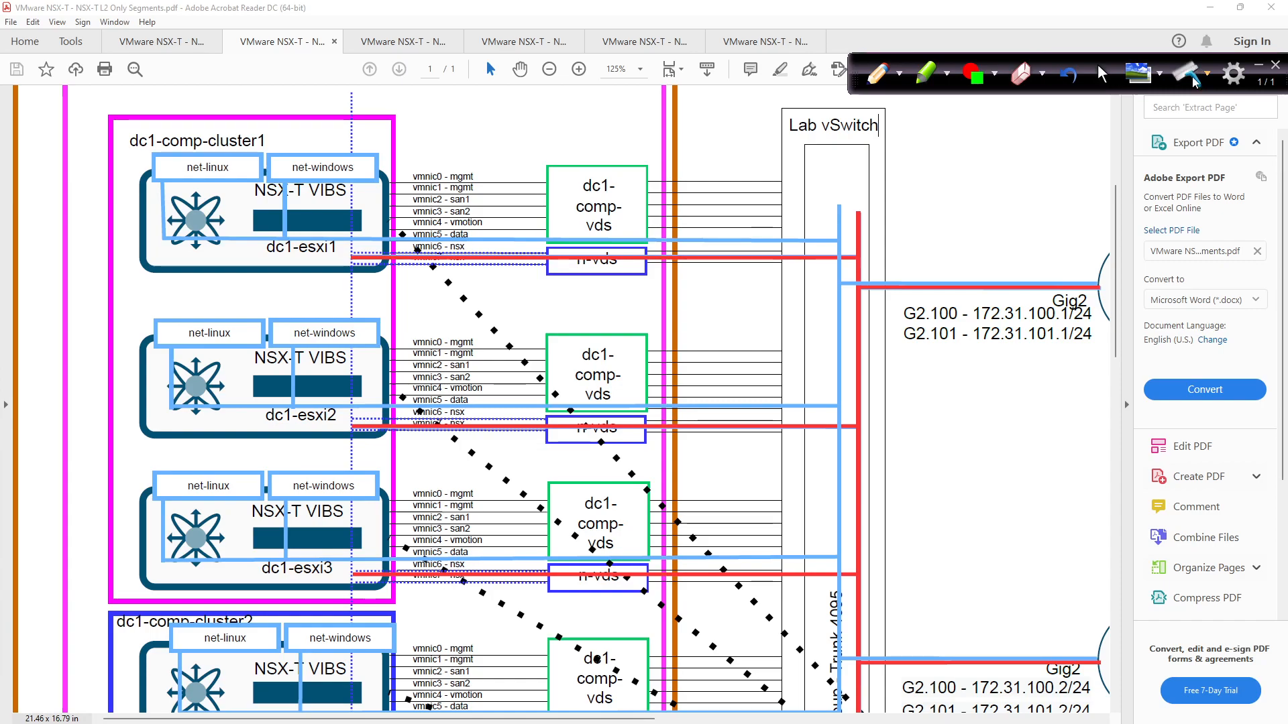
Minimize Acrobat and close the segment port details in NSX Manager.
click(1202, 5)
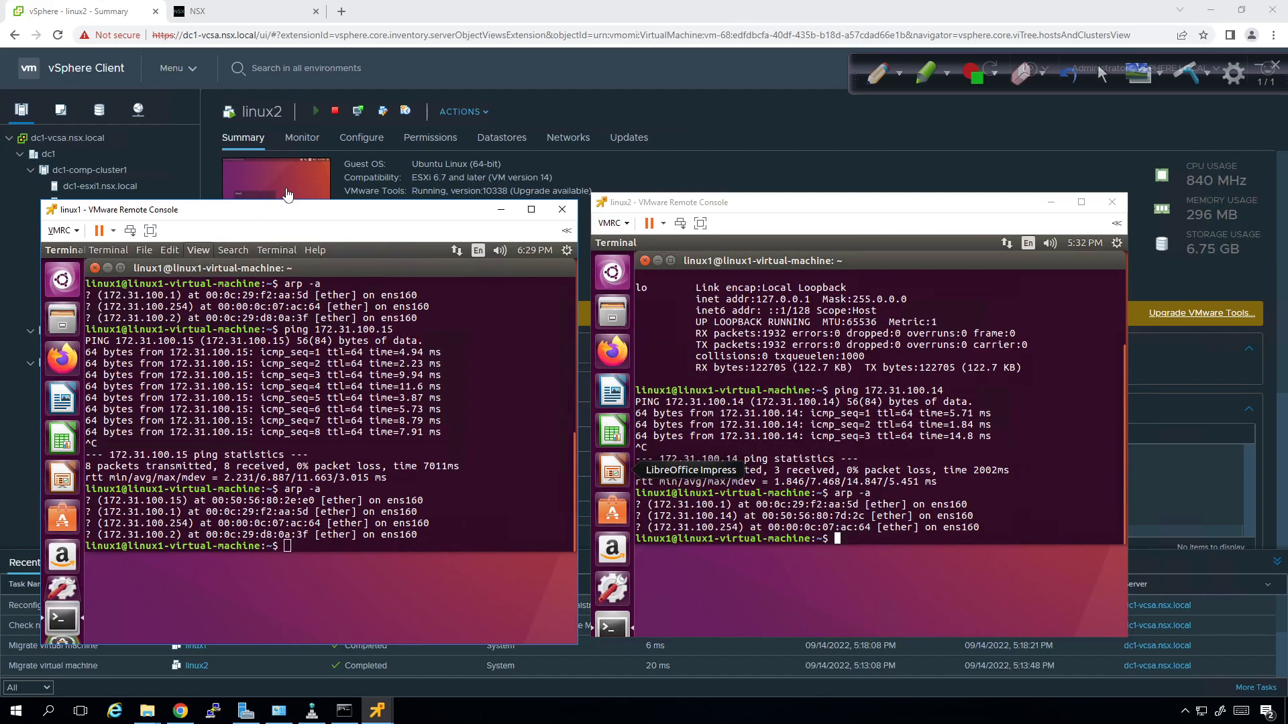
click(264, 16)
click(986, 601)
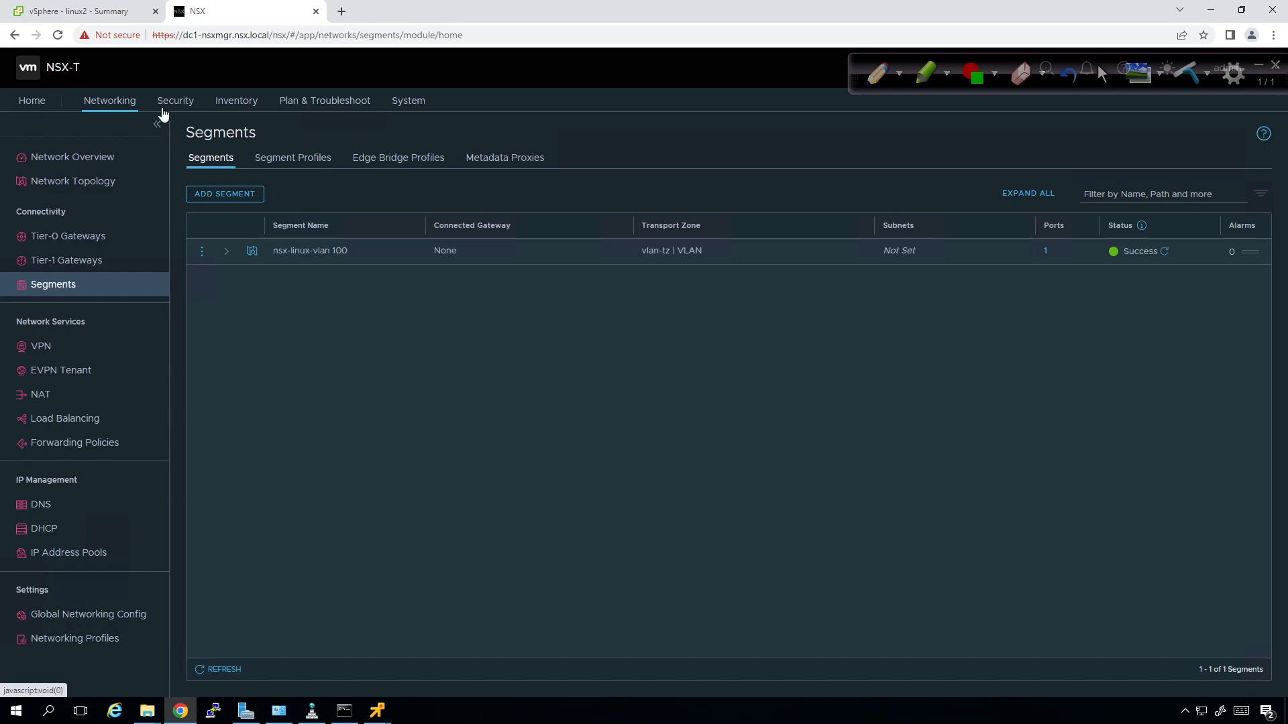
Open Security > Distributed Firewall, widen Name, and expand Default Layer3 Section to inspect NDP and DHCP rules.
click(164, 102)
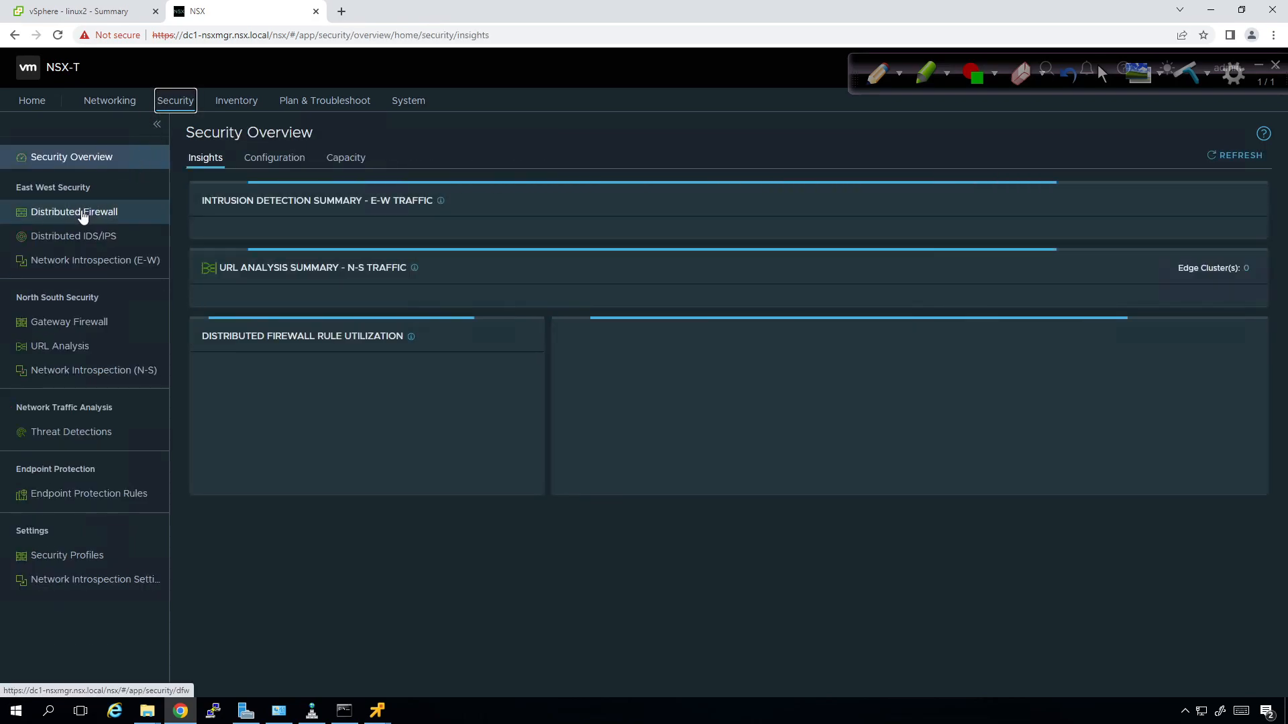
click(77, 213)
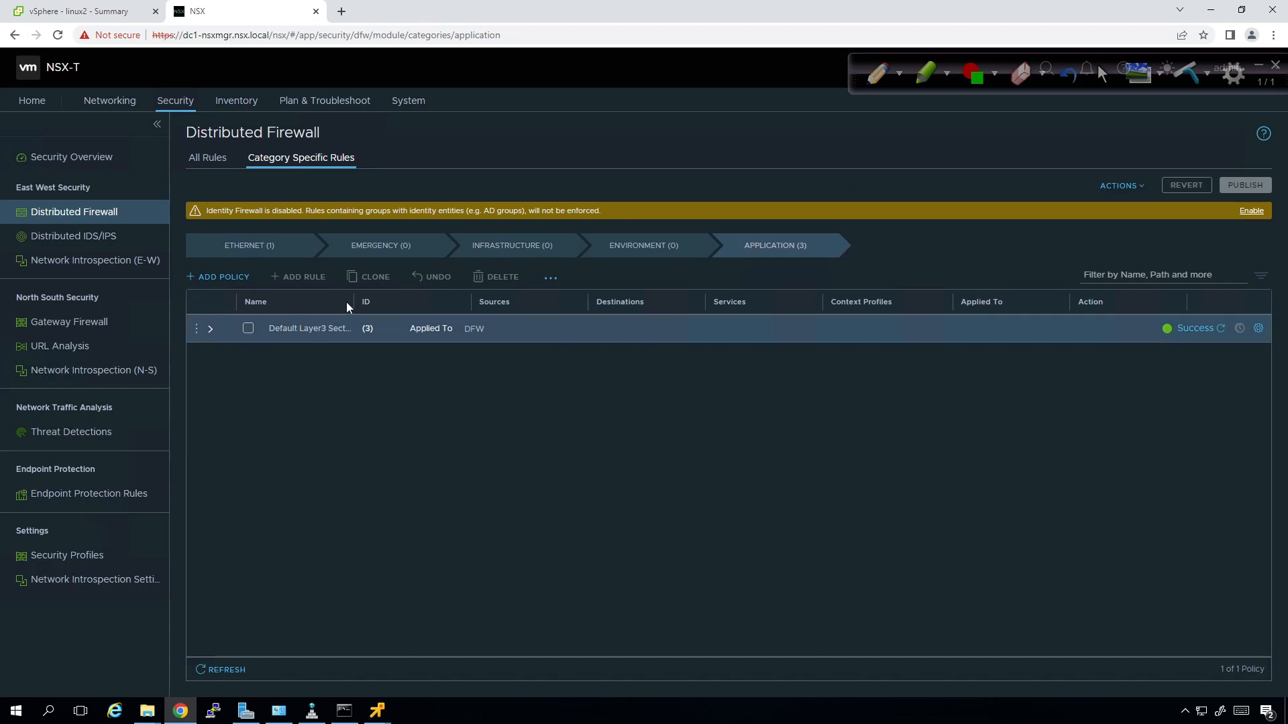
drag(350, 301, 394, 301)
click(210, 329)
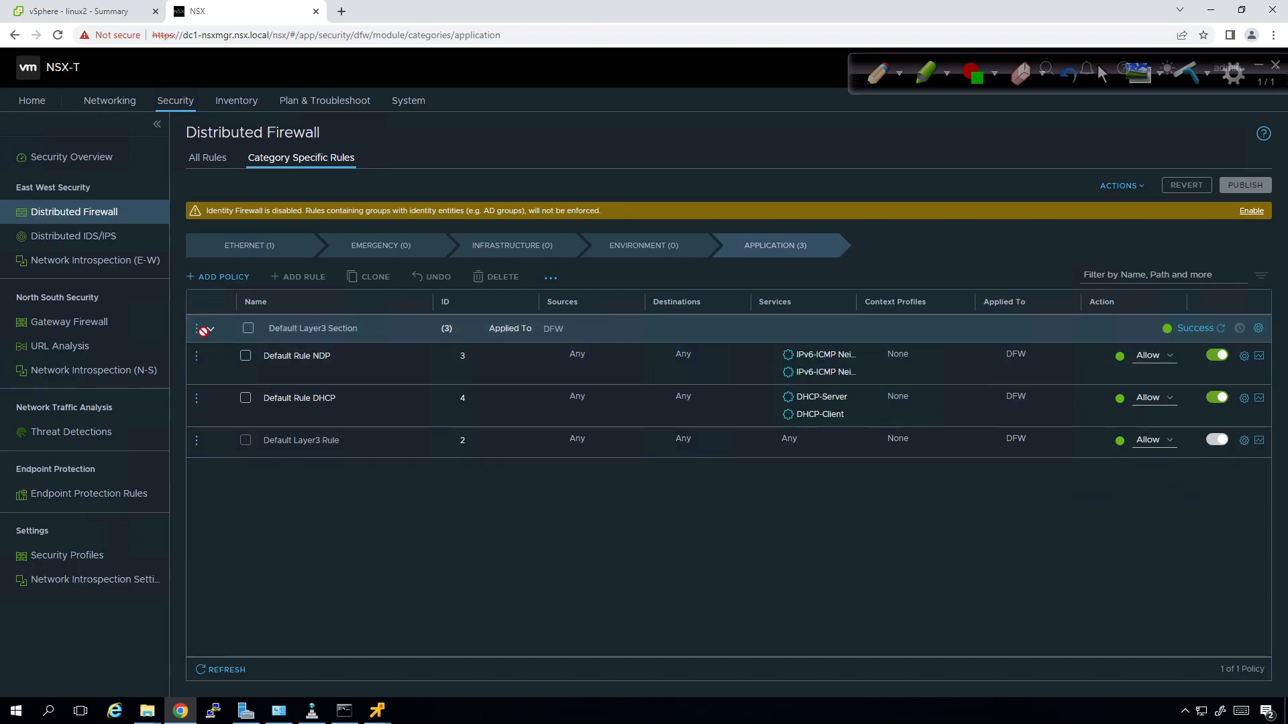
click(300, 368)
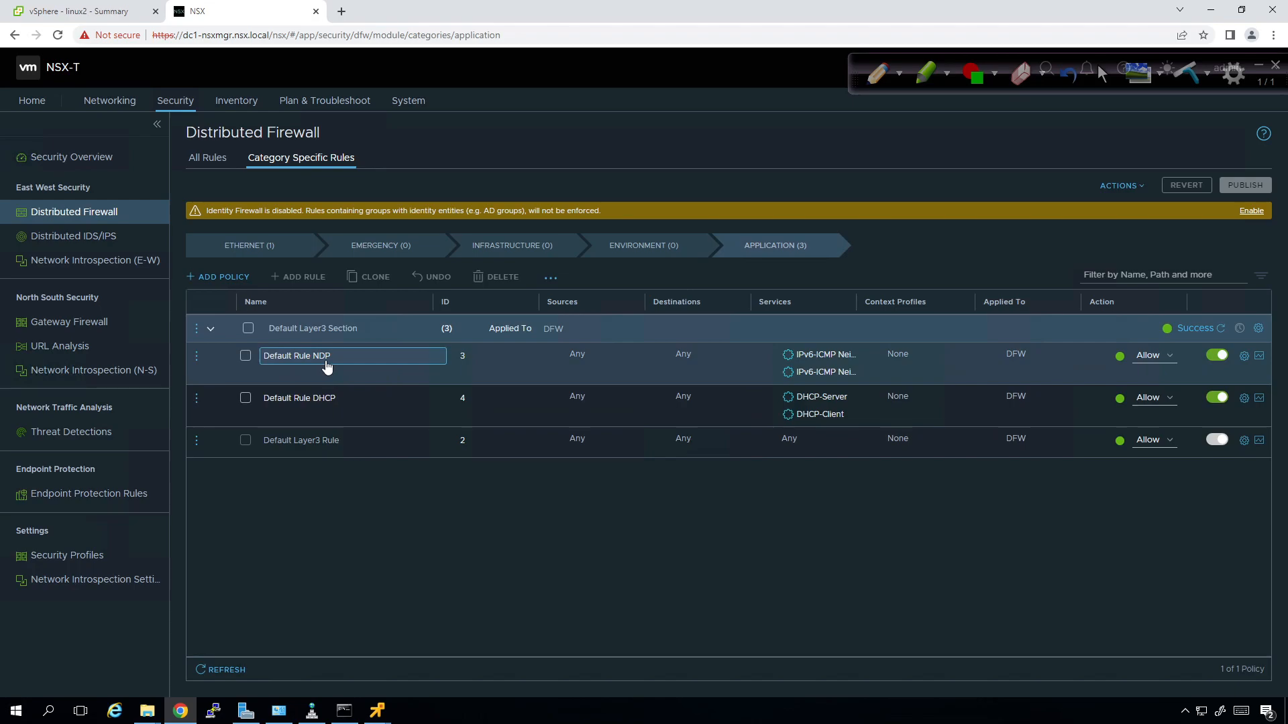
click(316, 401)
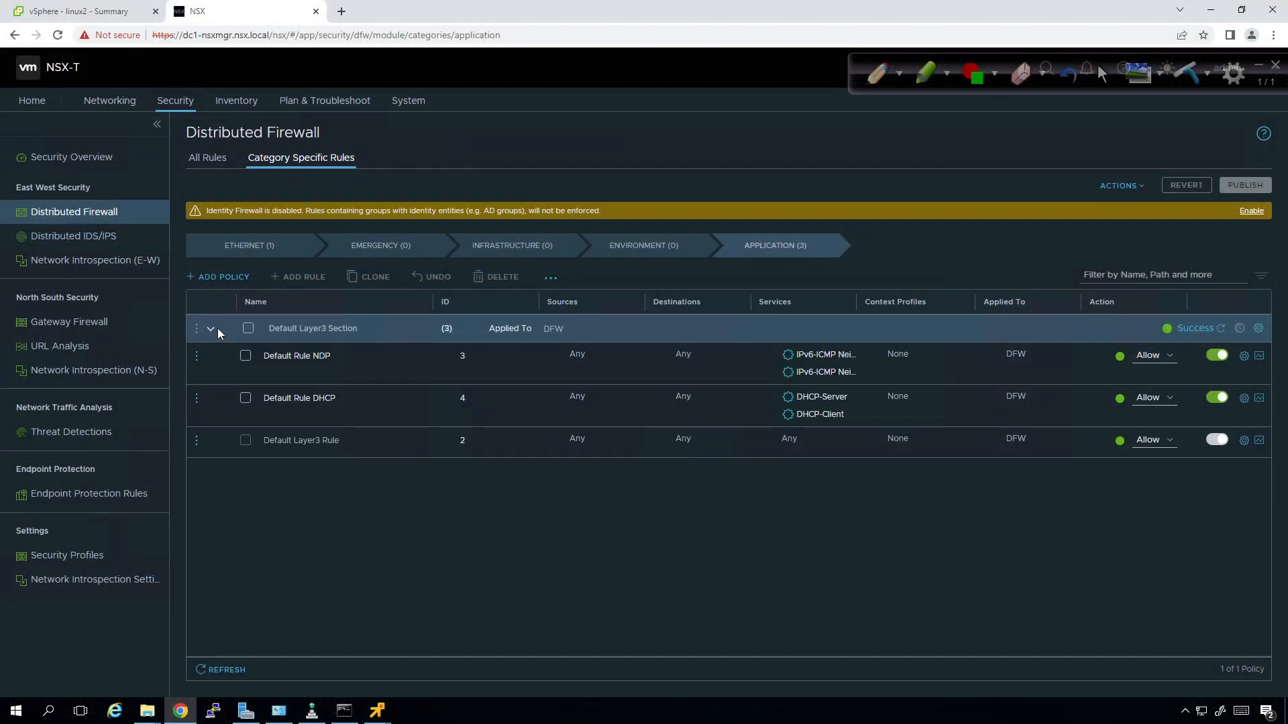
Add a new firewall policy named Block PING.
click(215, 284)
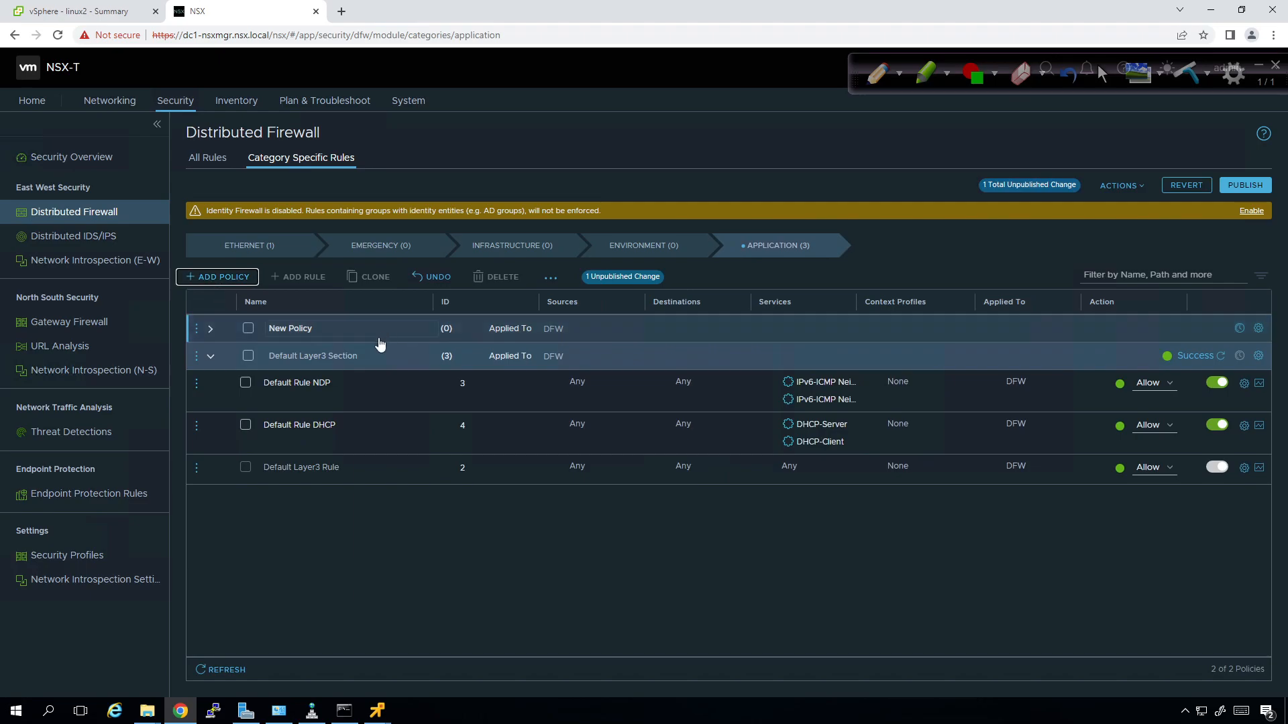
click(322, 328)
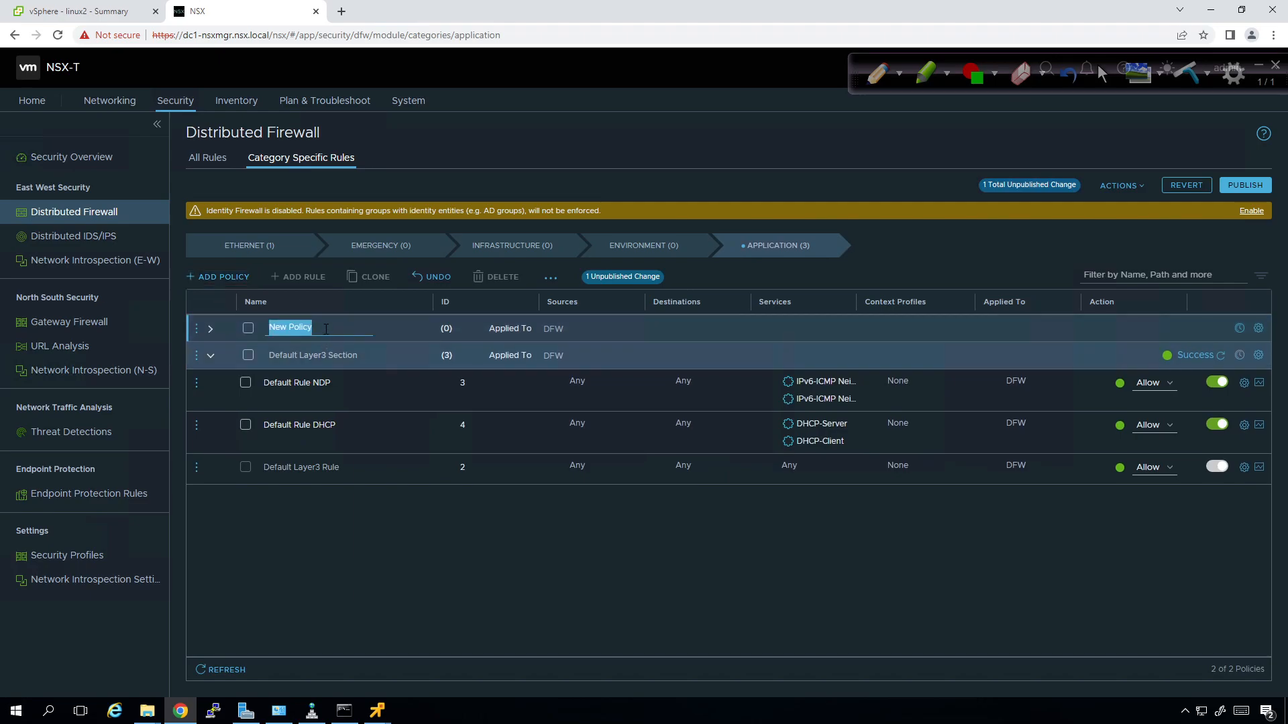
text(Block PING)
click(208, 335)
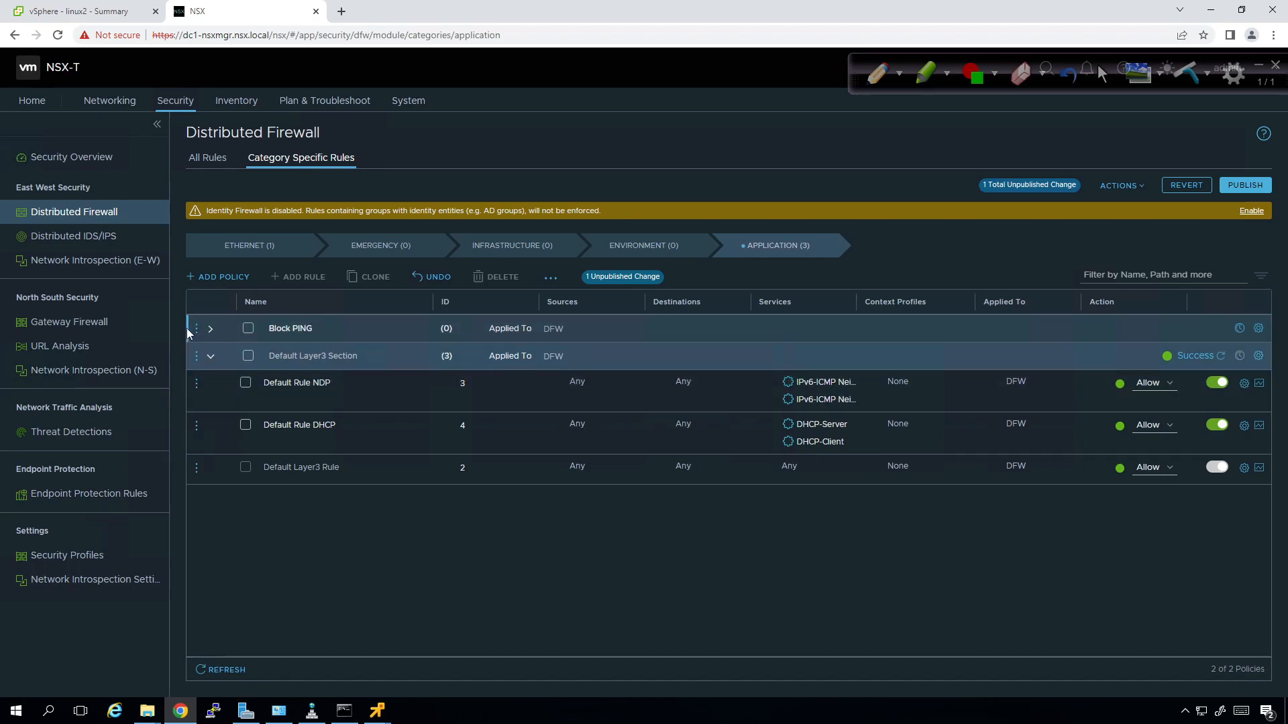
Add a rule named N-VDS to VDS PG inside the Block PING policy.
click(210, 329)
click(196, 330)
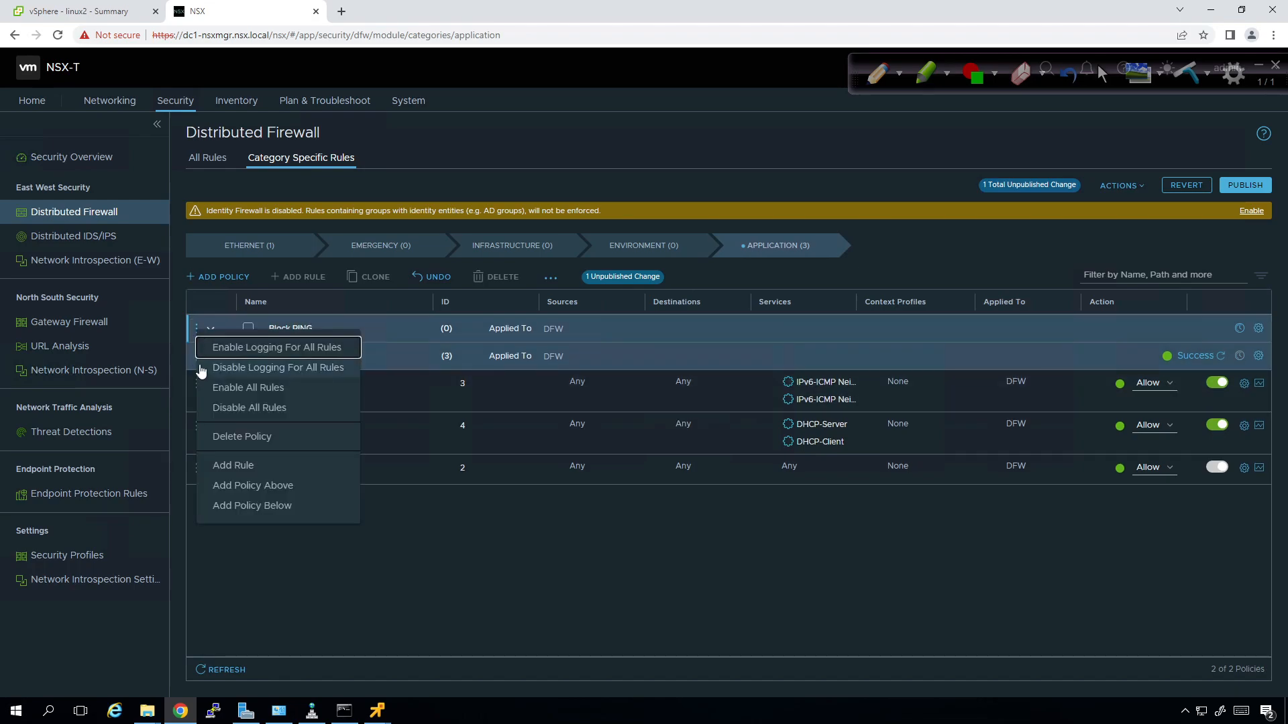
click(270, 467)
click(295, 356)
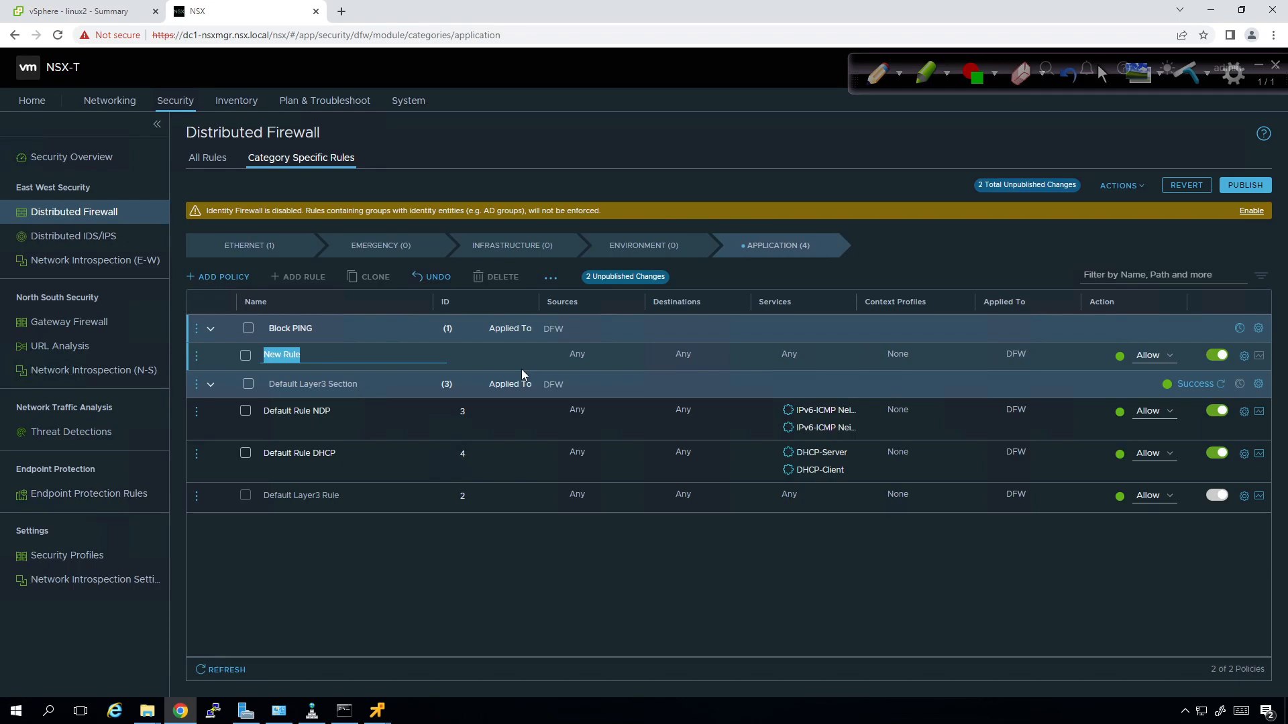
text(N-VDS to VDS PG)
click(505, 610)
mouse_move(594, 366)
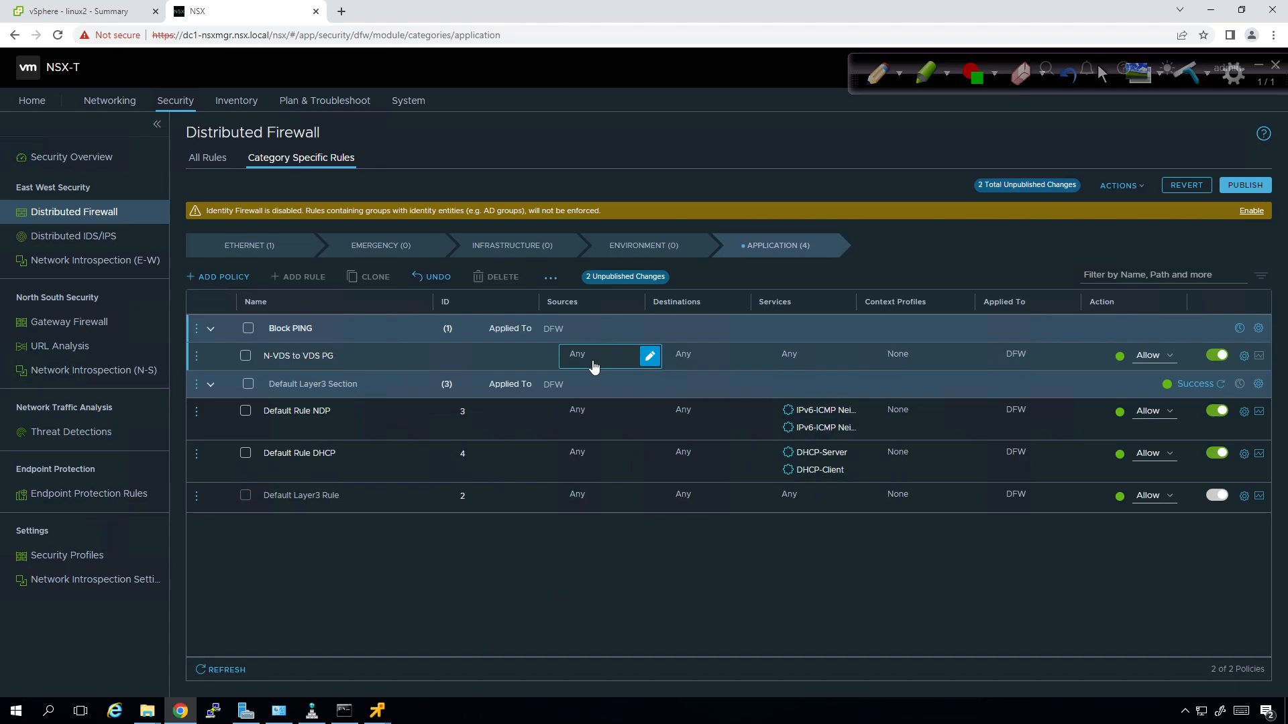
Start a new source group named VM for the N-VDS to VDS PG rule.
click(649, 356)
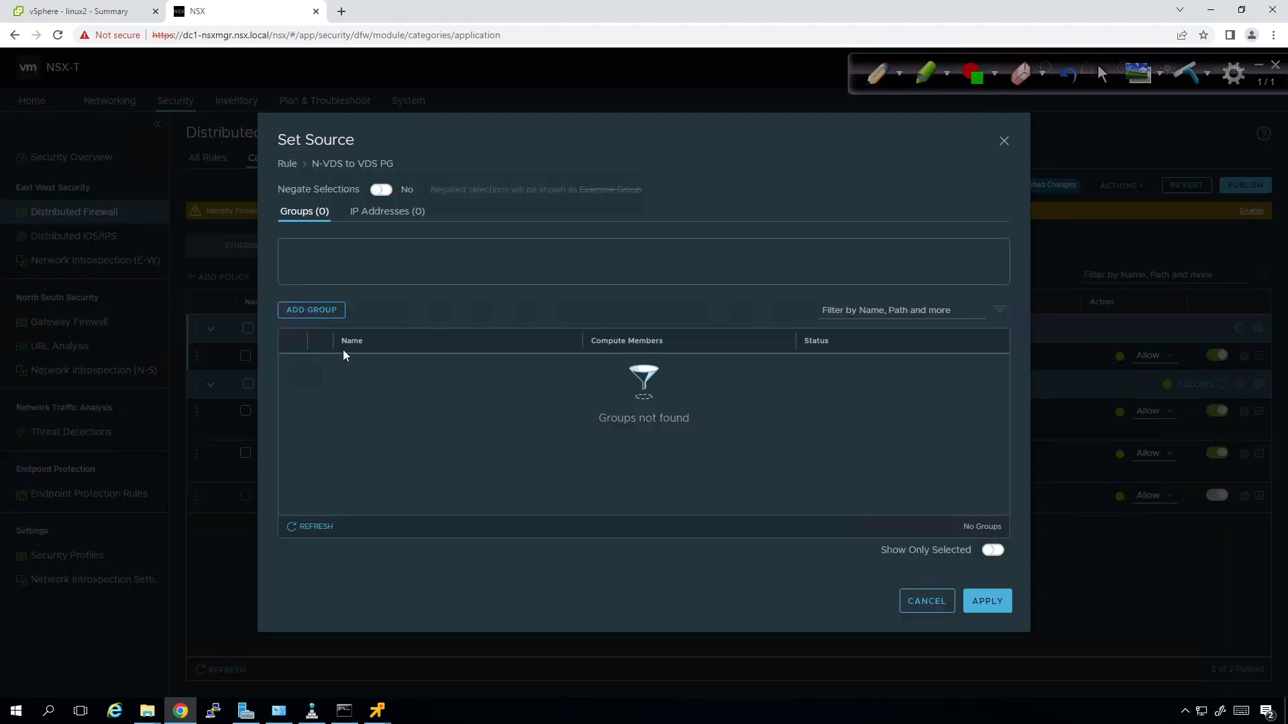
click(324, 317)
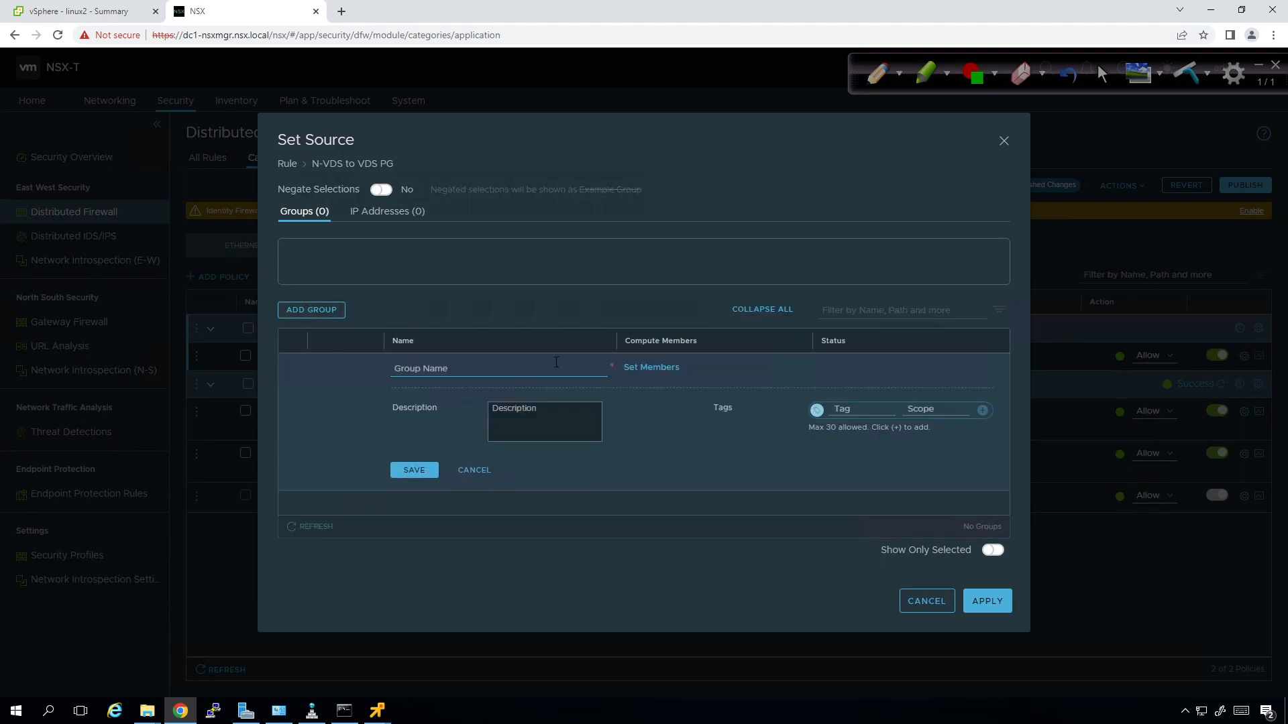
text(VM)
click(667, 371)
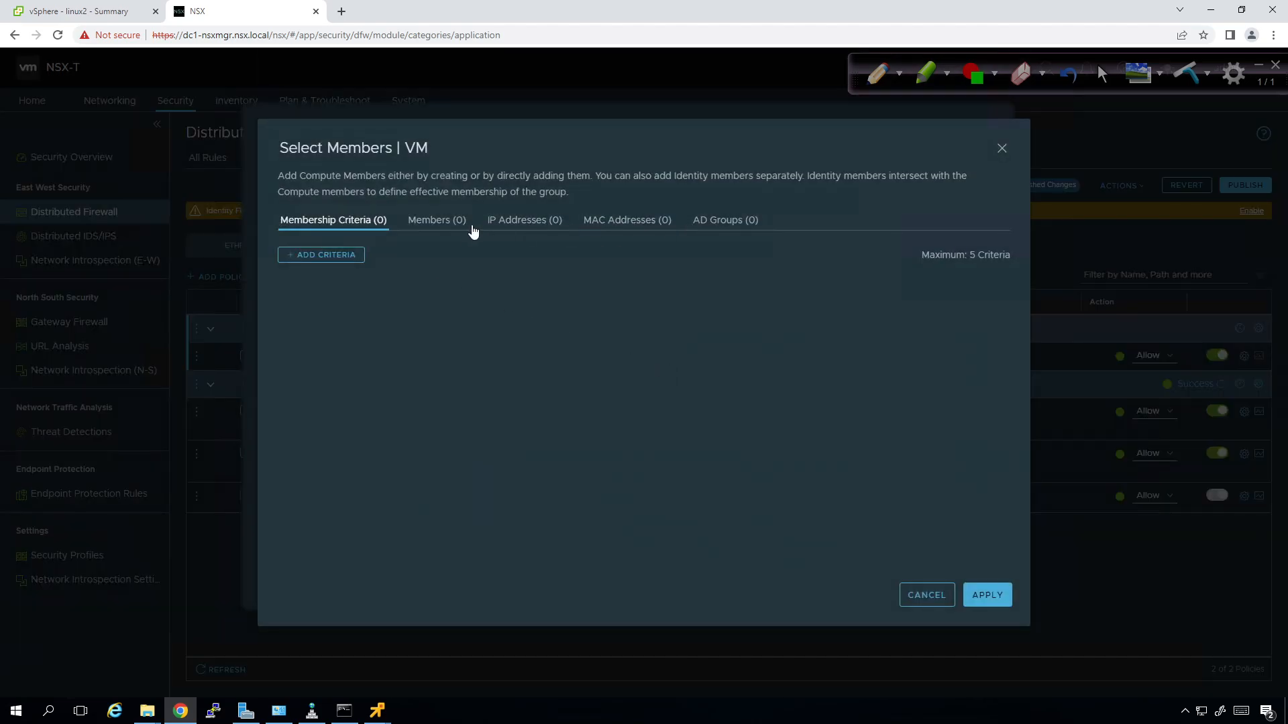
Give group VM the criterion Virtual Machine Name Equals Linux1, save it, and apply as source.
click(339, 259)
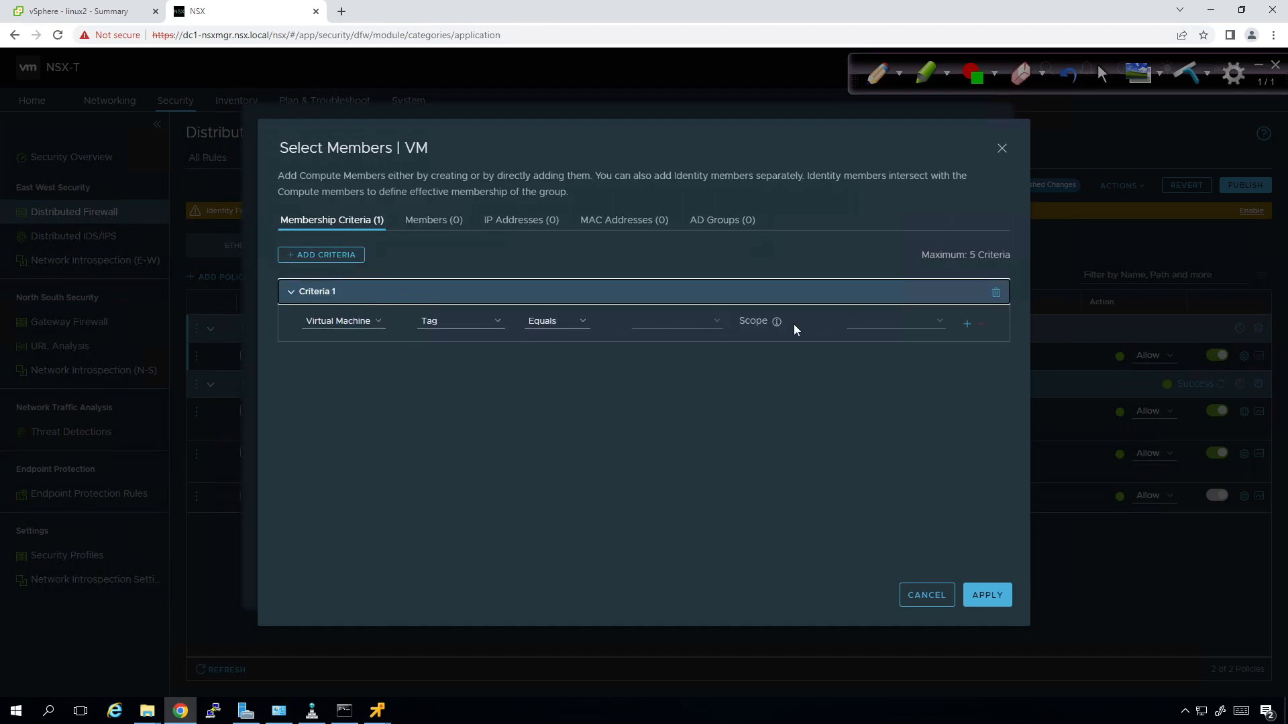
click(715, 320)
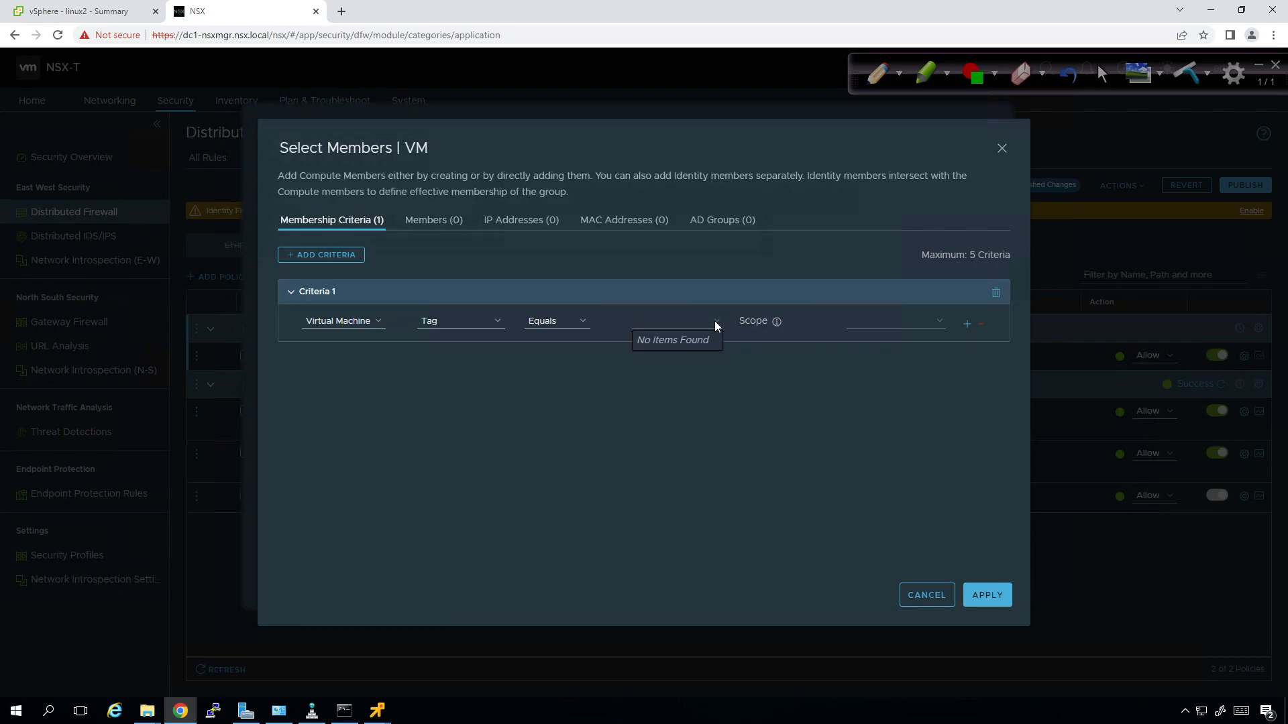
click(894, 322)
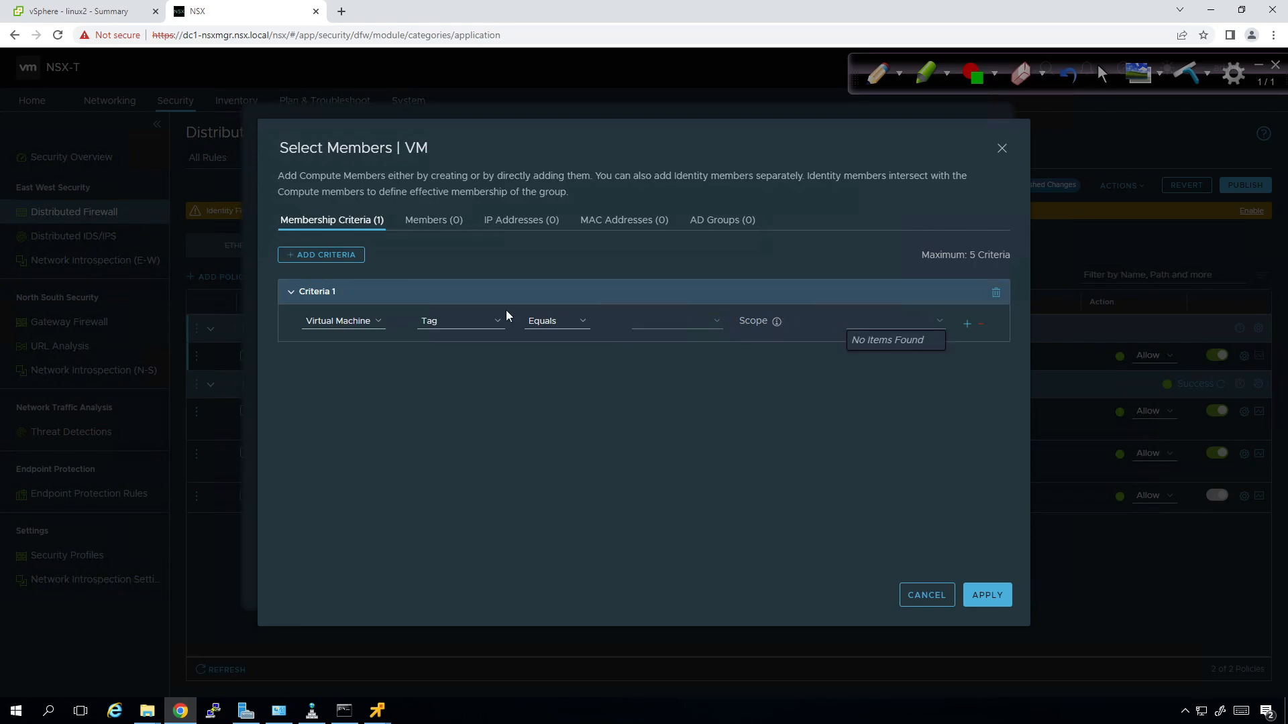
click(433, 323)
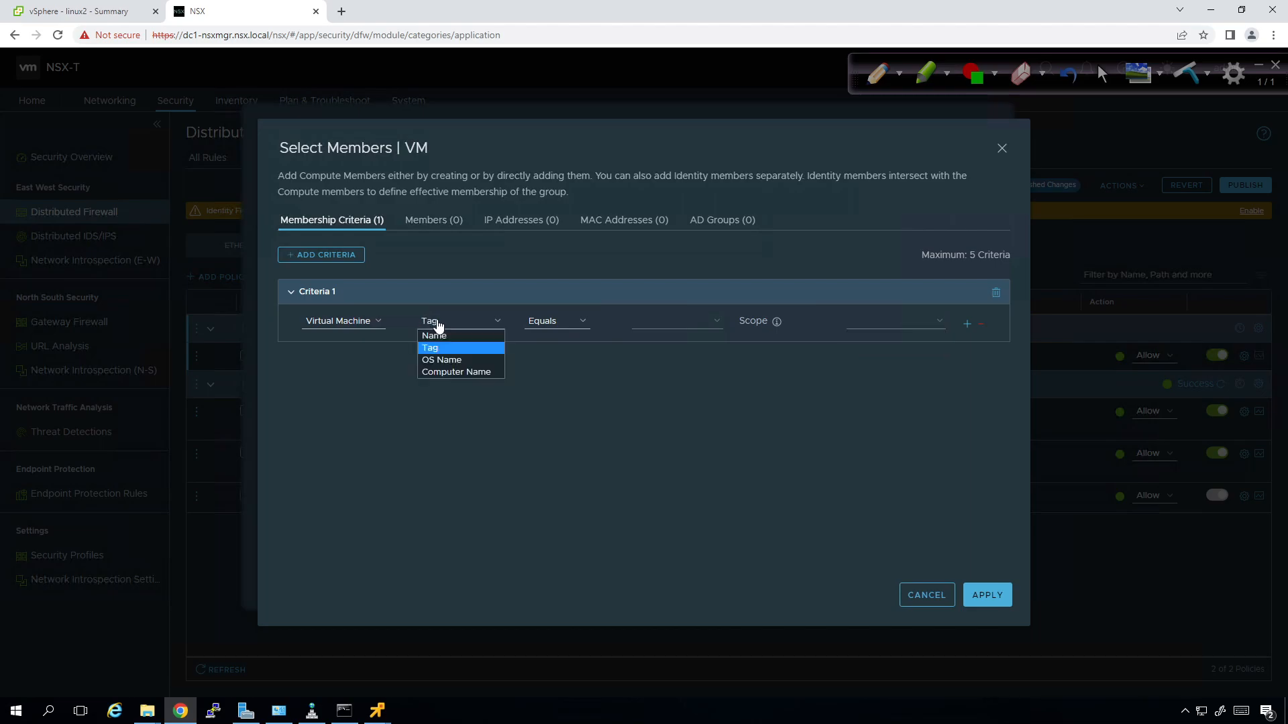
click(449, 337)
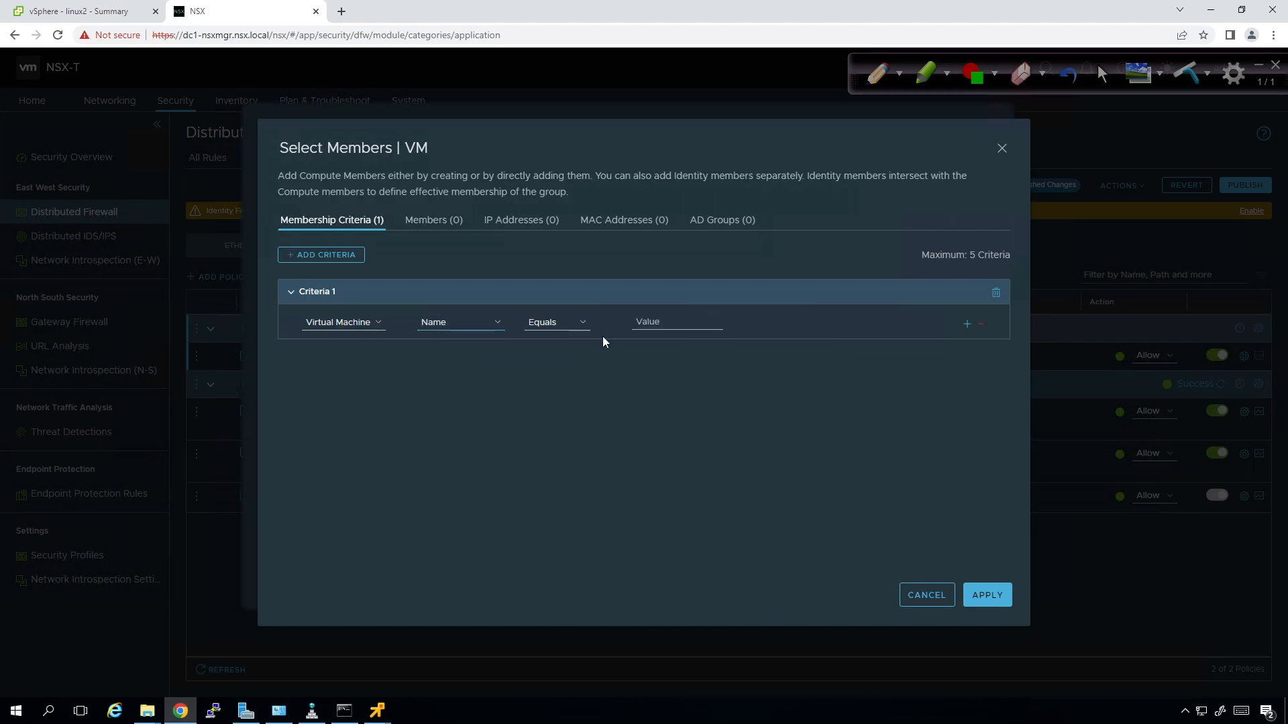
text(Linux1)
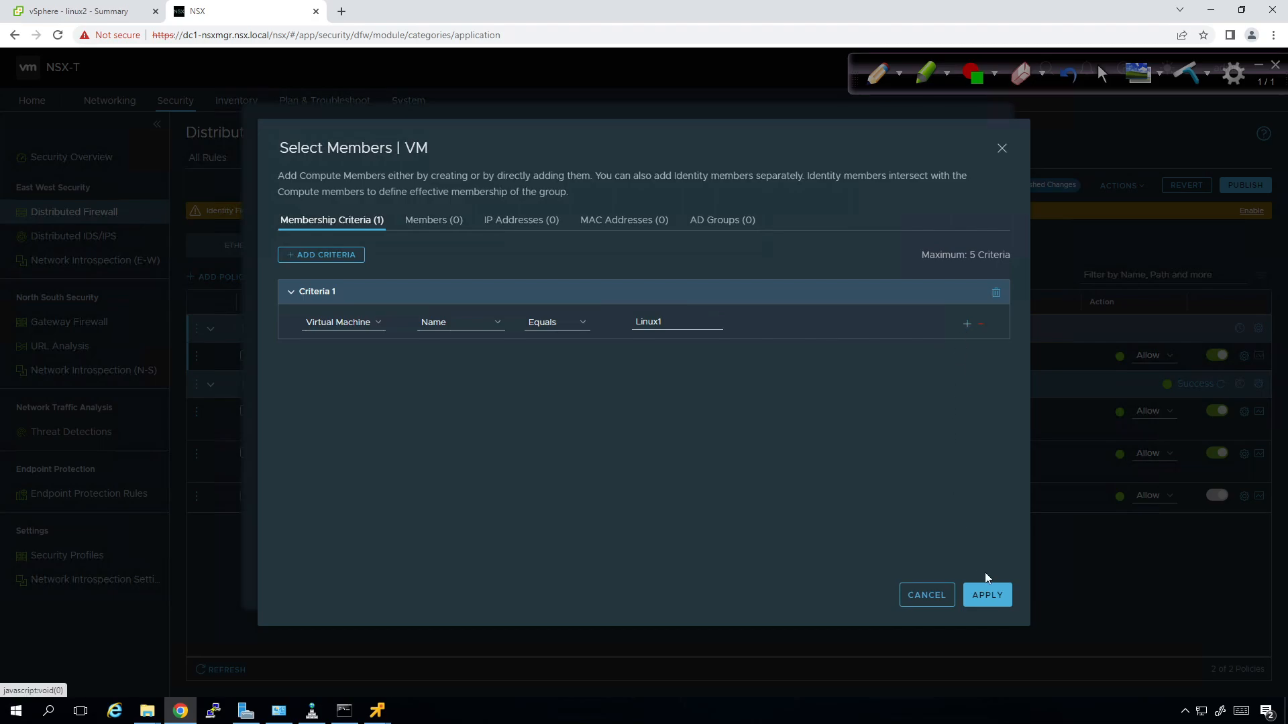
click(987, 596)
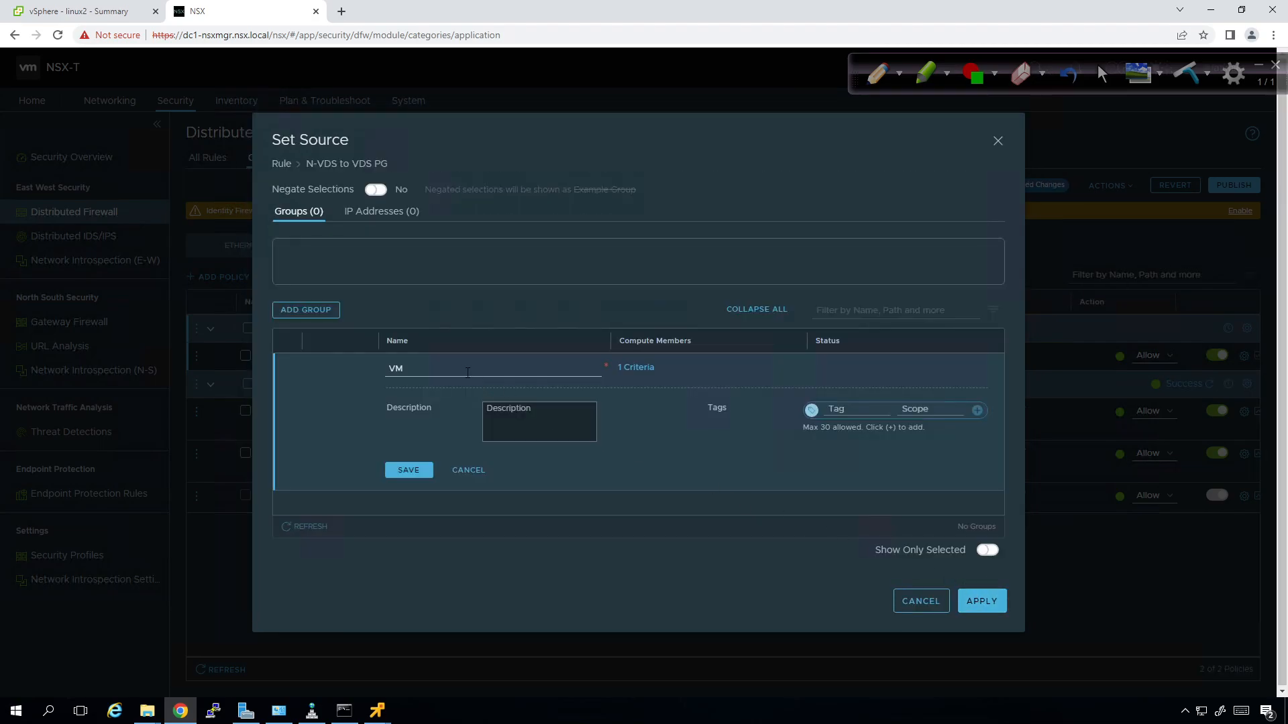
click(426, 471)
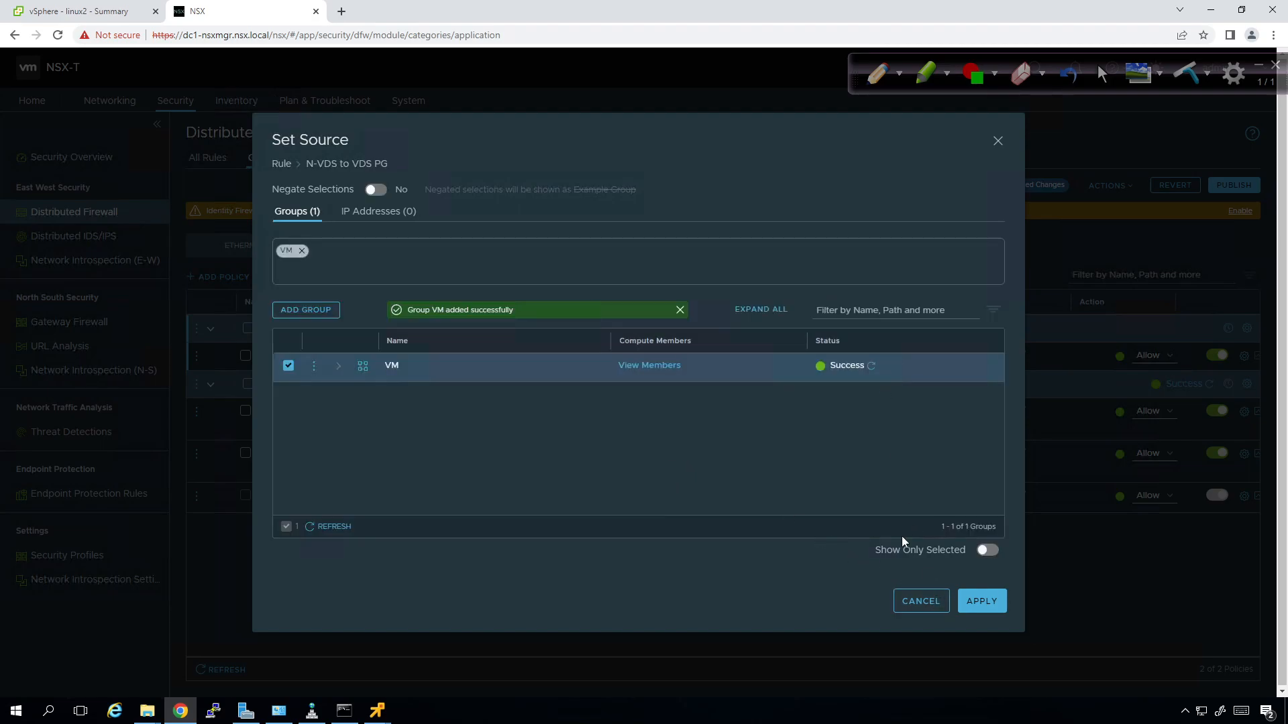
click(981, 602)
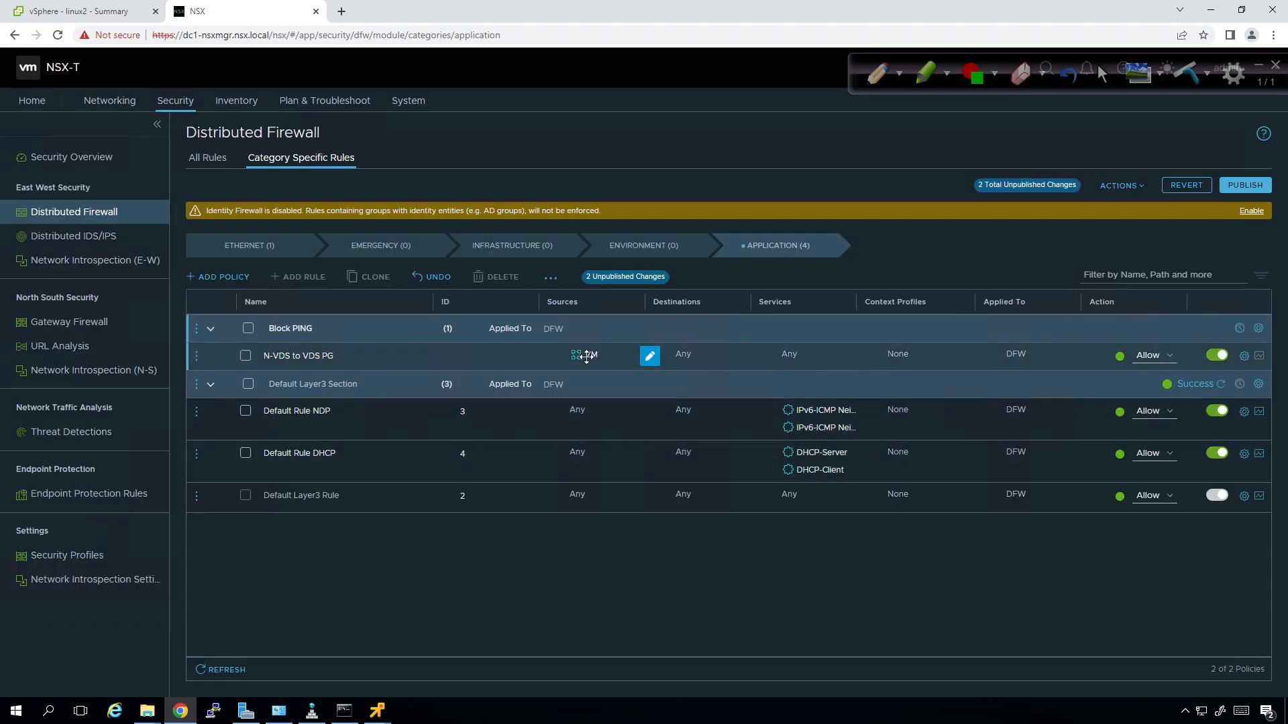
Check linux1's VM summary in vSphere Client, then return to the distributed firewall page.
click(124, 11)
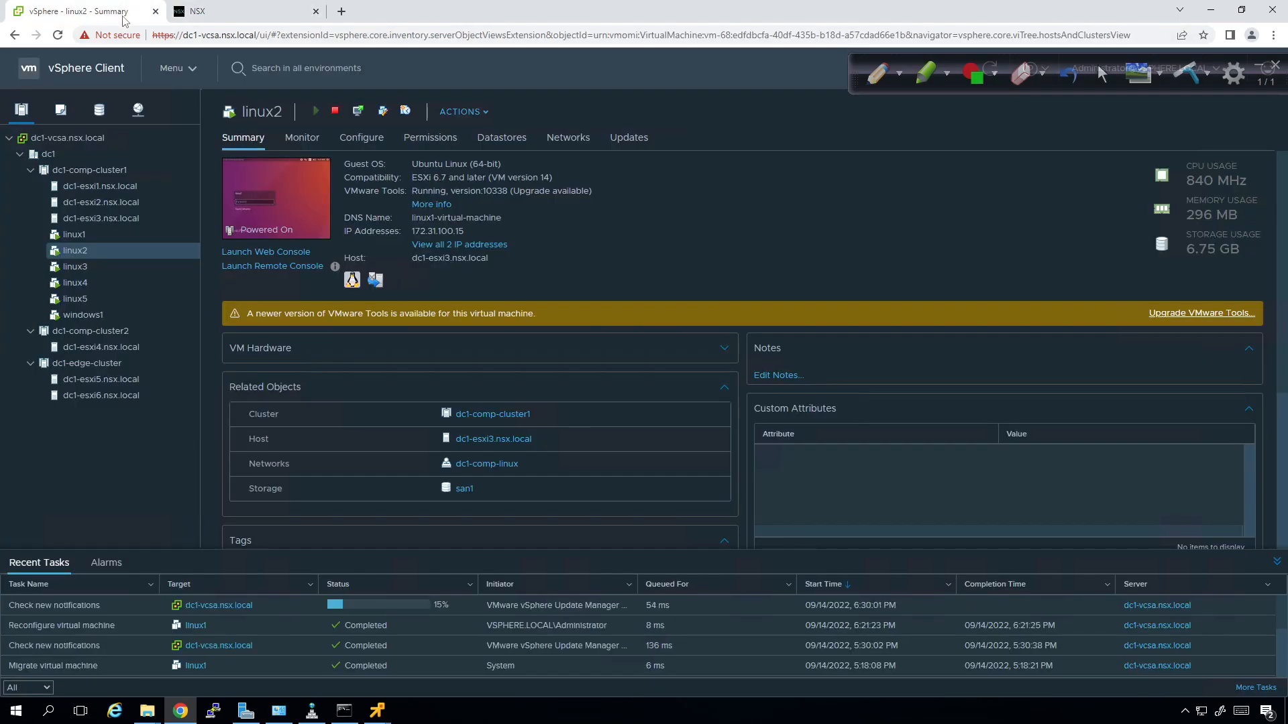
click(98, 232)
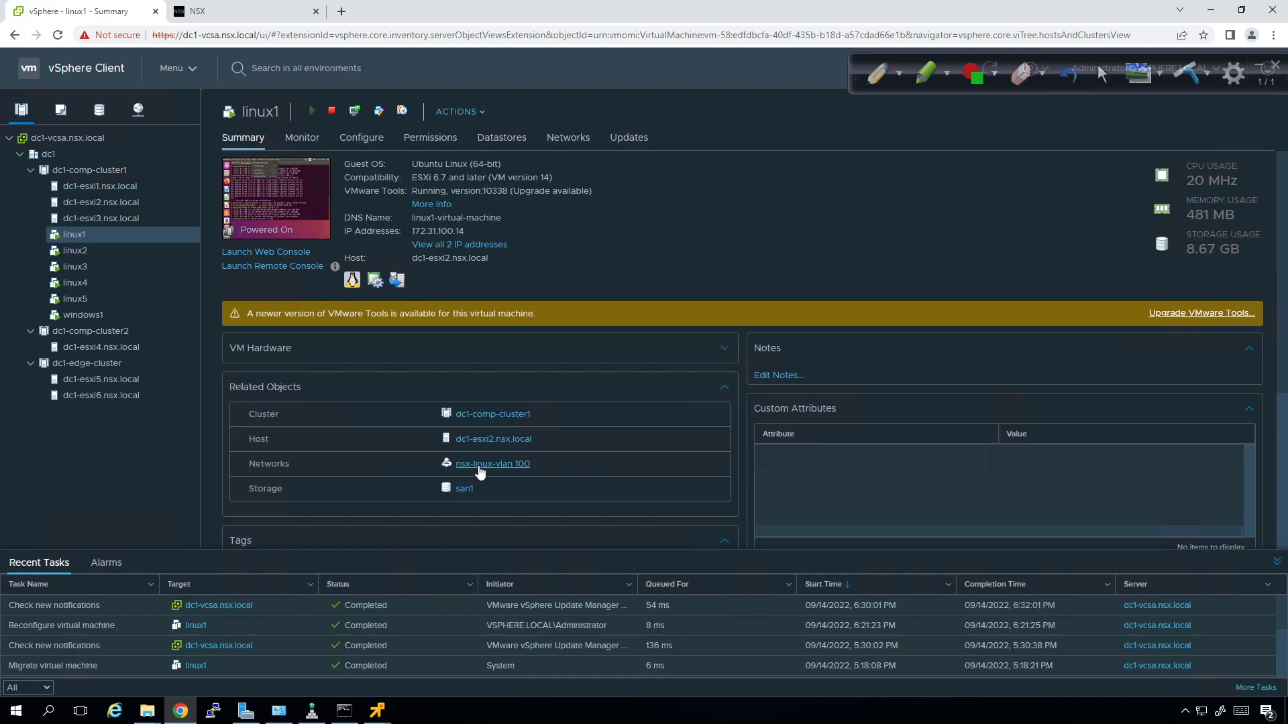
click(218, 10)
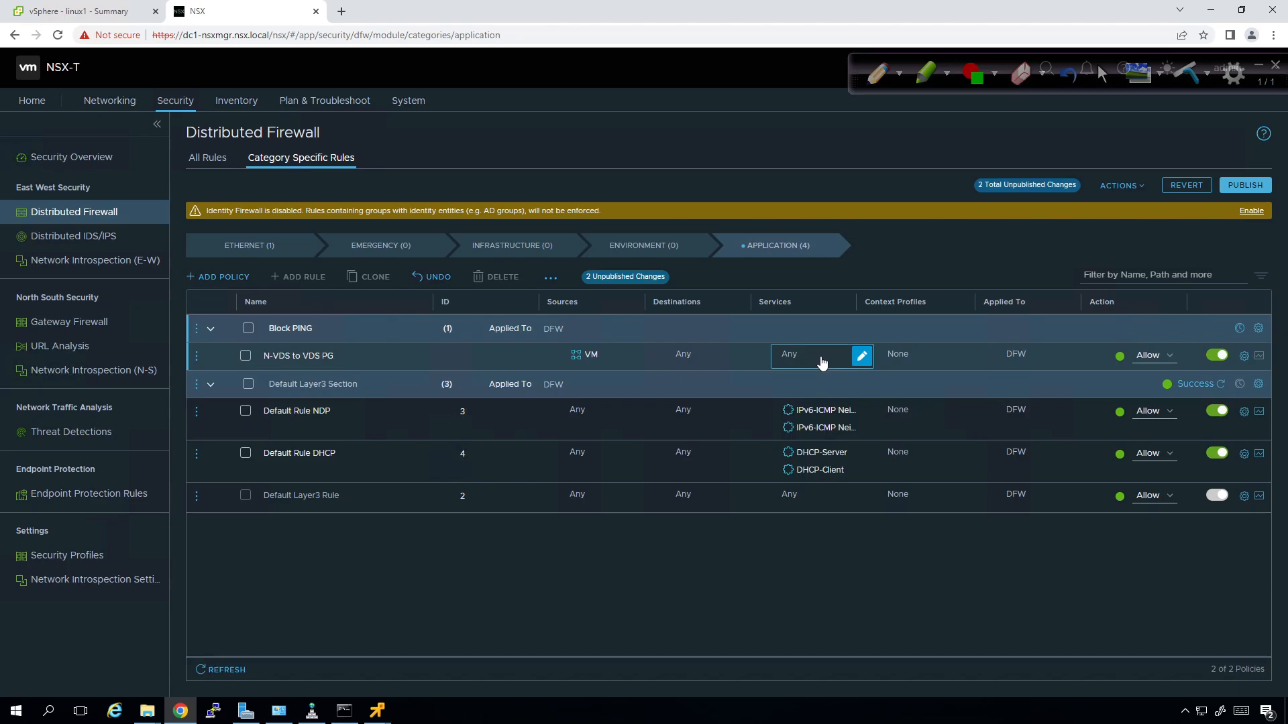
Set the N-VDS to VDS PG rule's service to ICMP Echo Request.
click(861, 356)
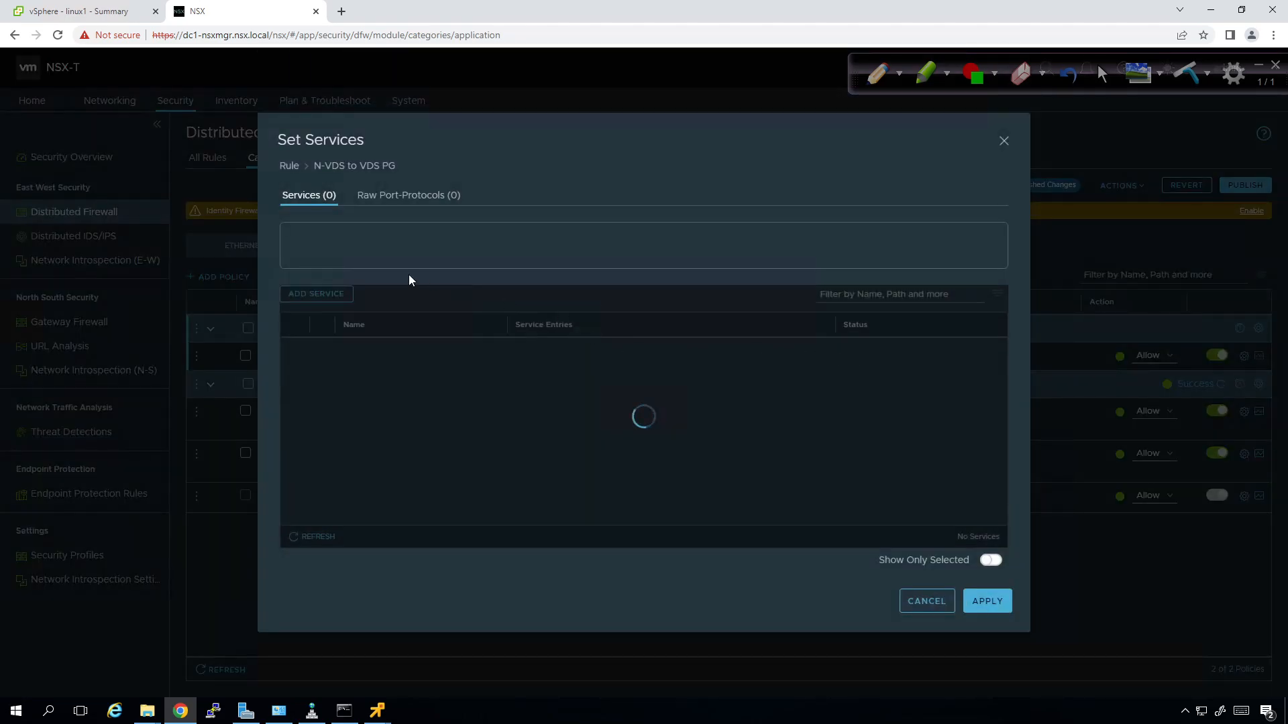
click(883, 293)
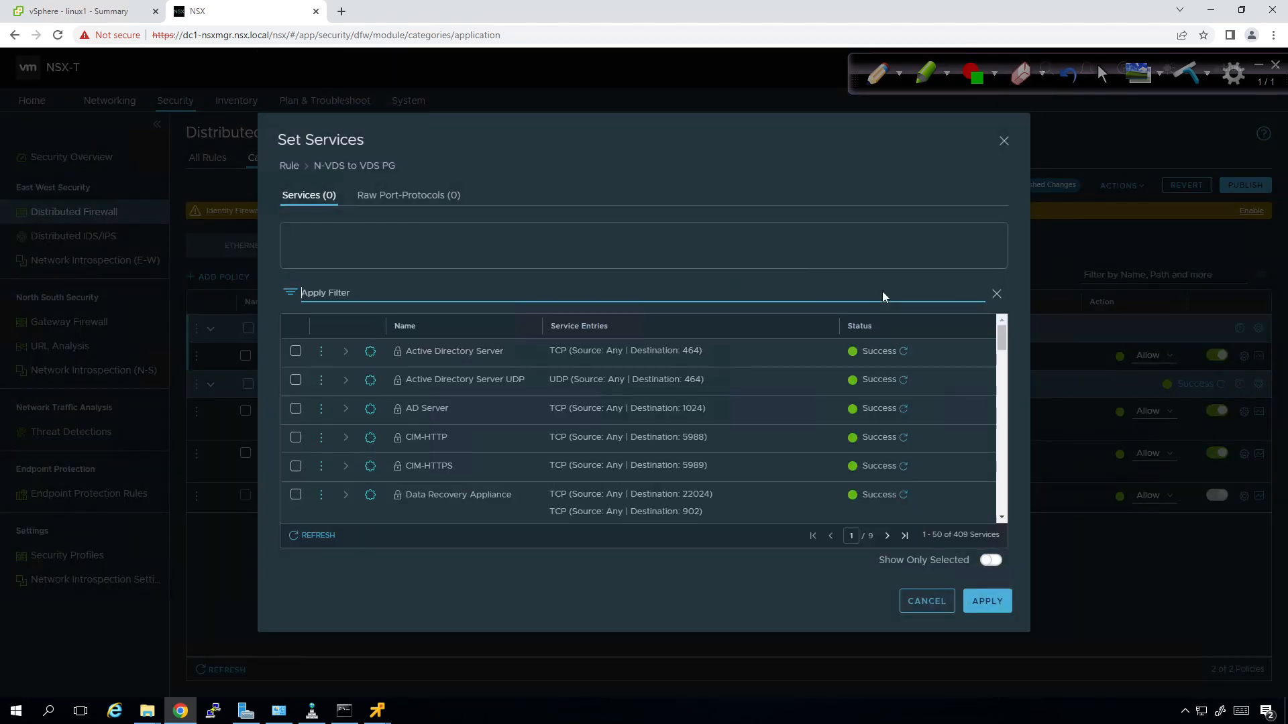
text(icmp)
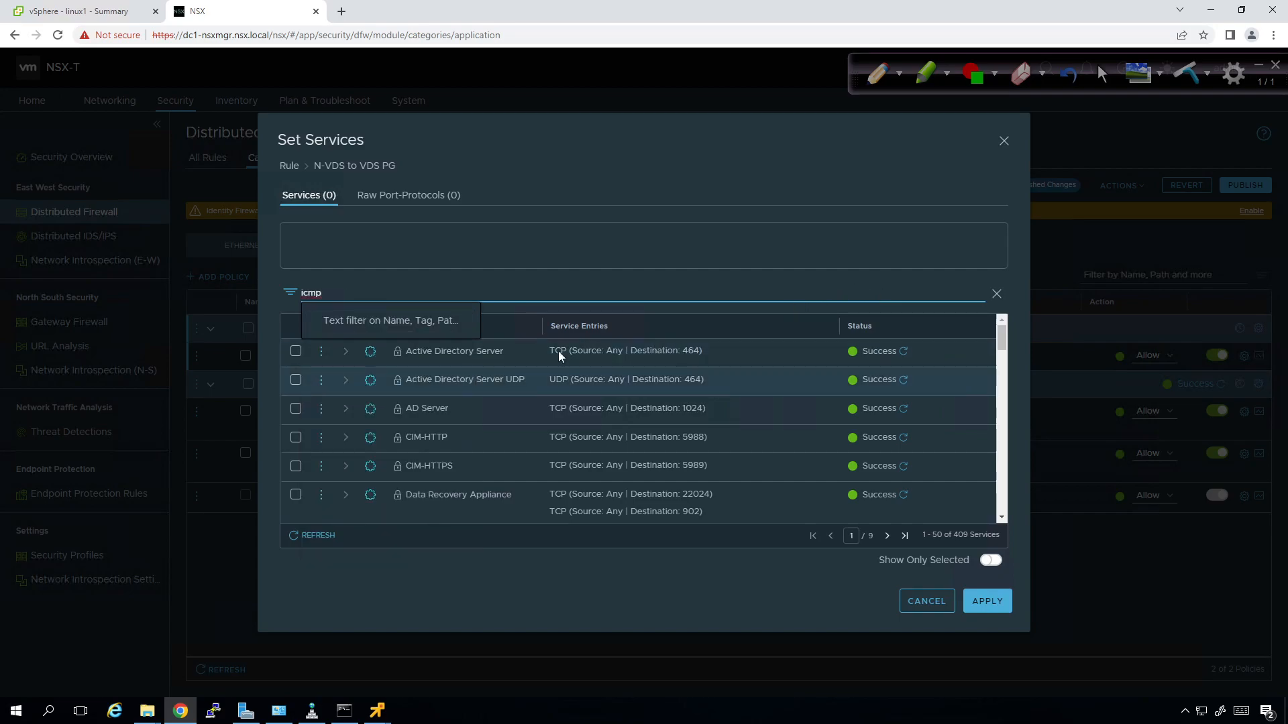
key(Return)
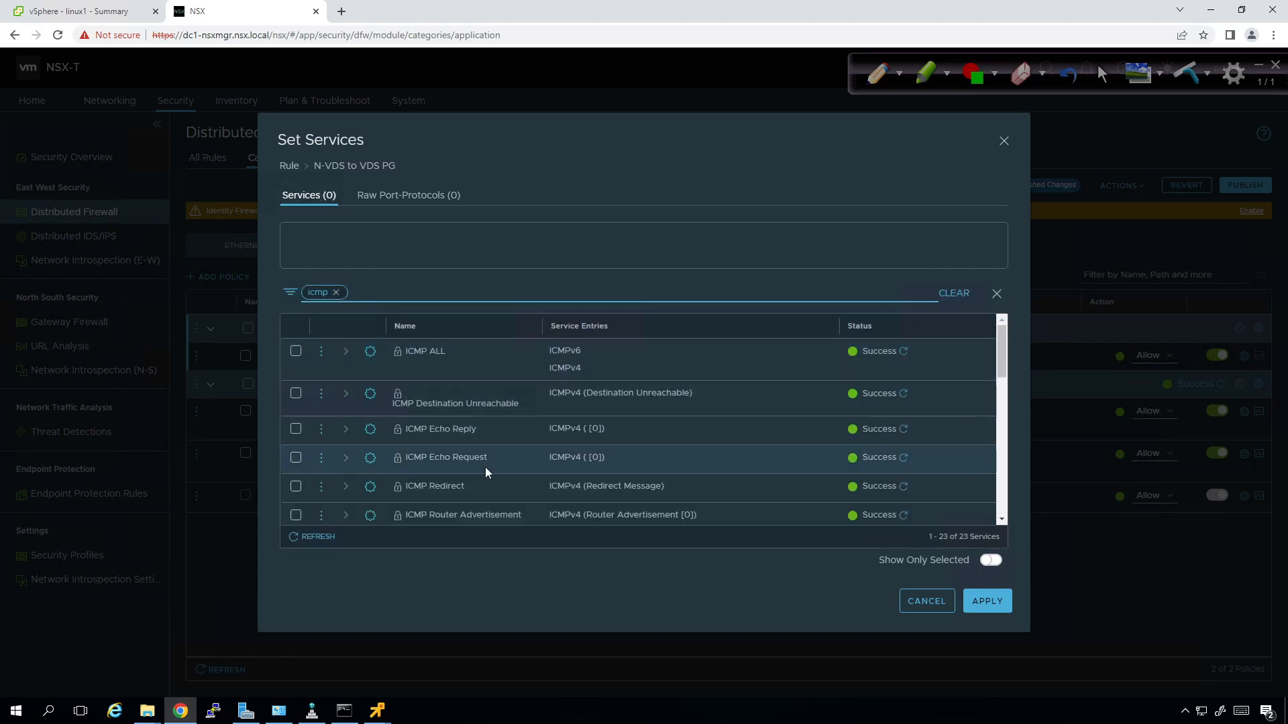
click(295, 459)
click(1001, 603)
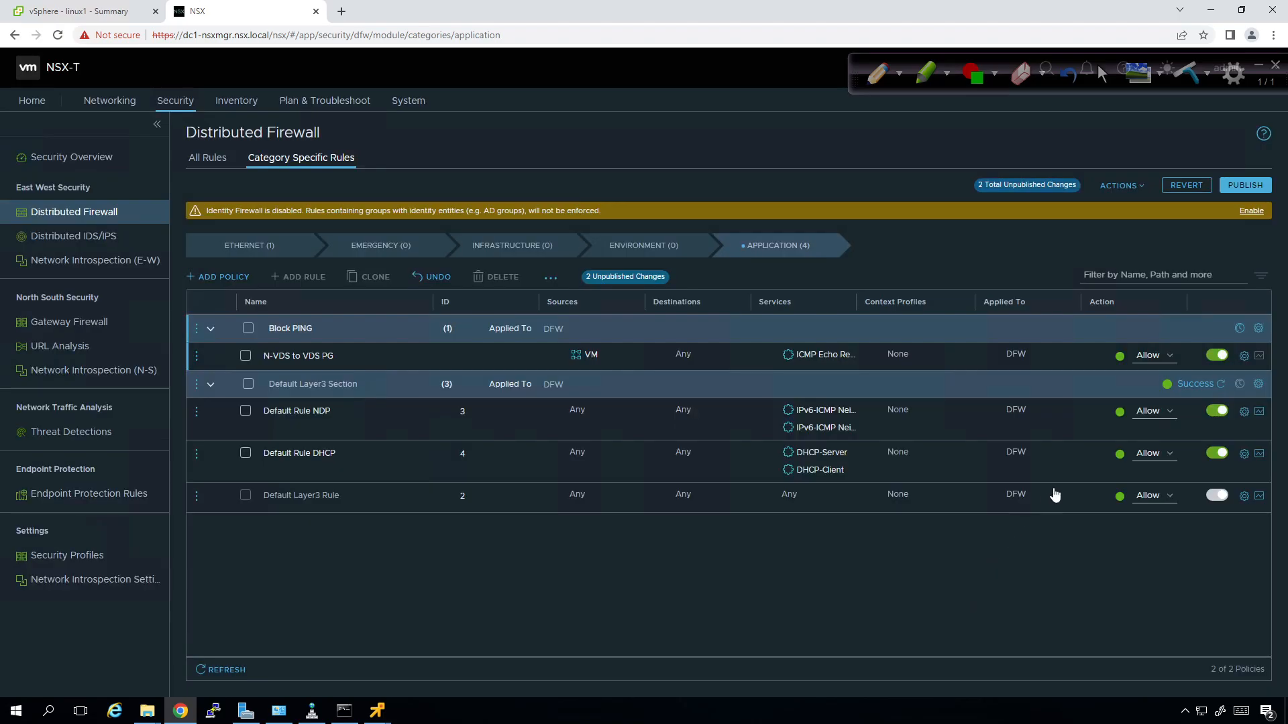
Change the rule's action to Drop and publish the firewall changes.
click(1168, 361)
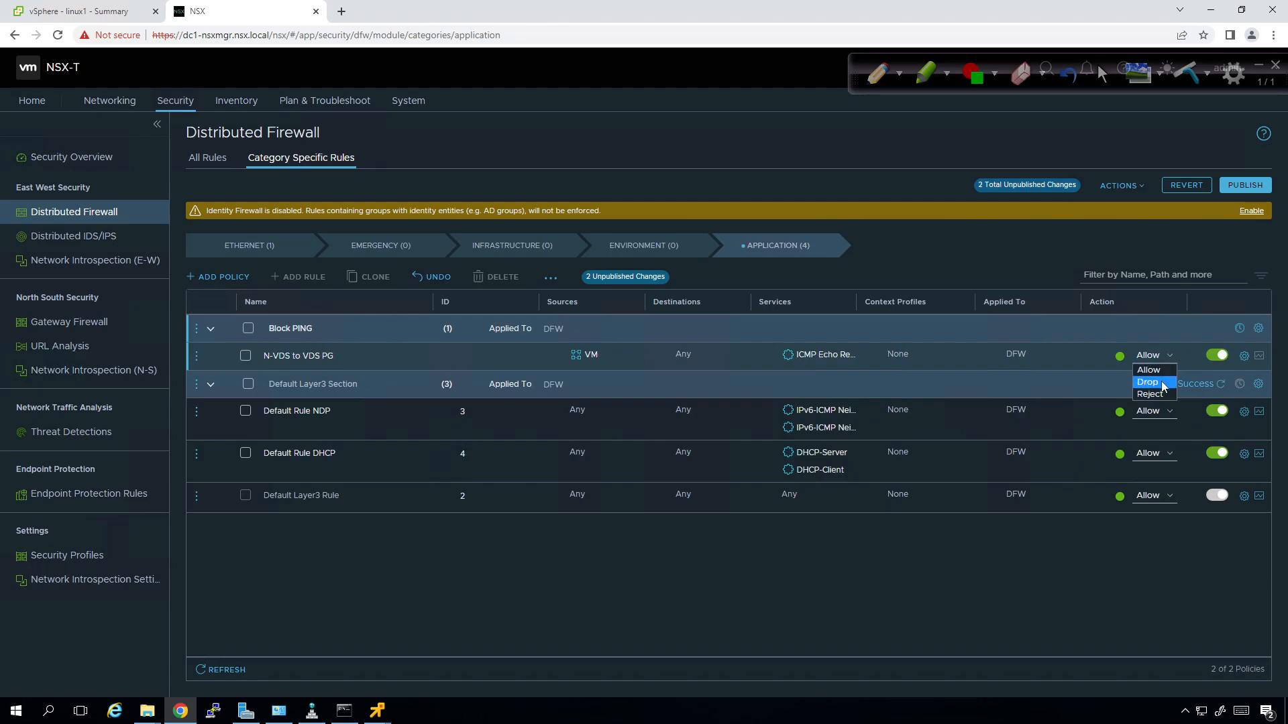
click(1163, 384)
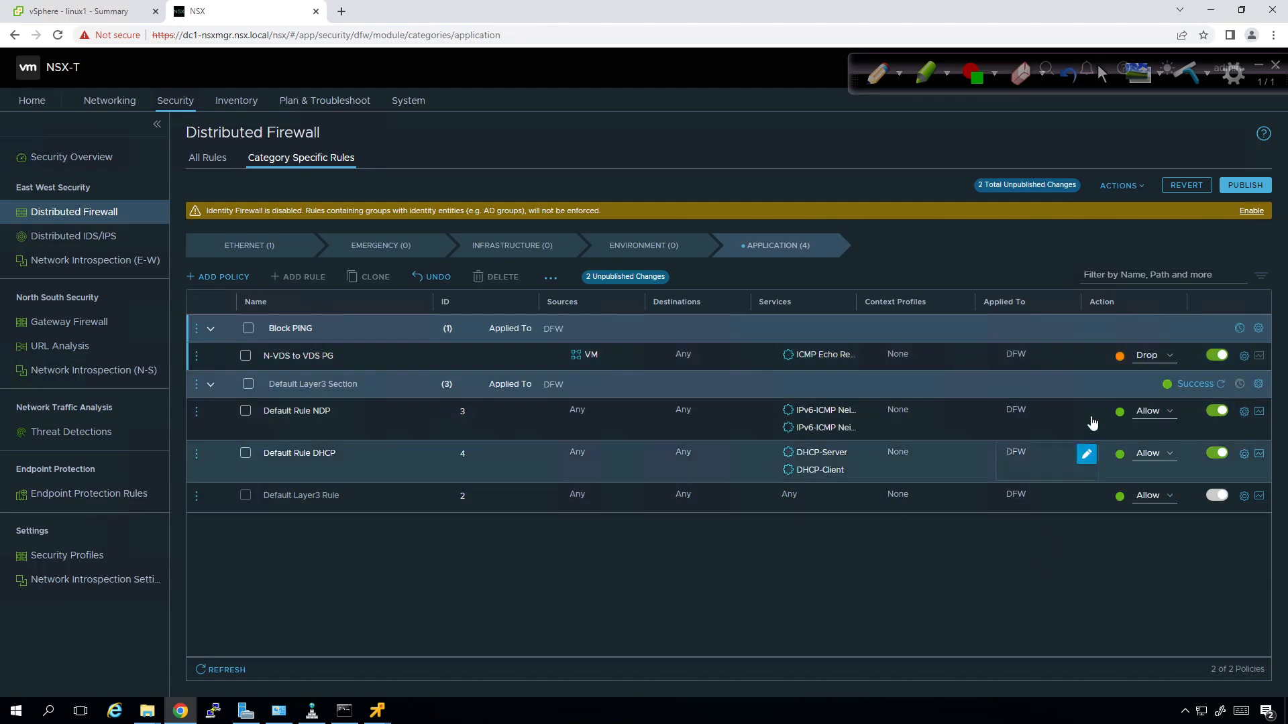
click(1235, 188)
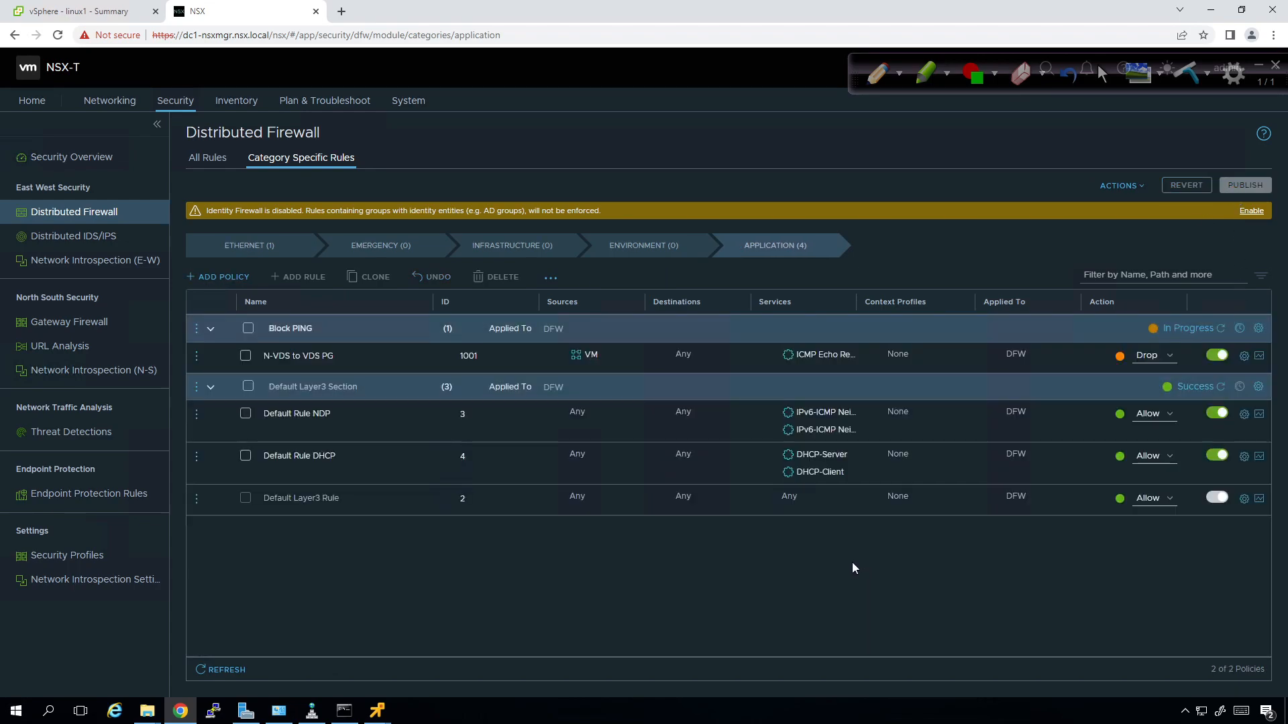
Review linux4, linux5 and linux1 in vSphere, refreshing Block PING's status until it reads Success.
click(1220, 330)
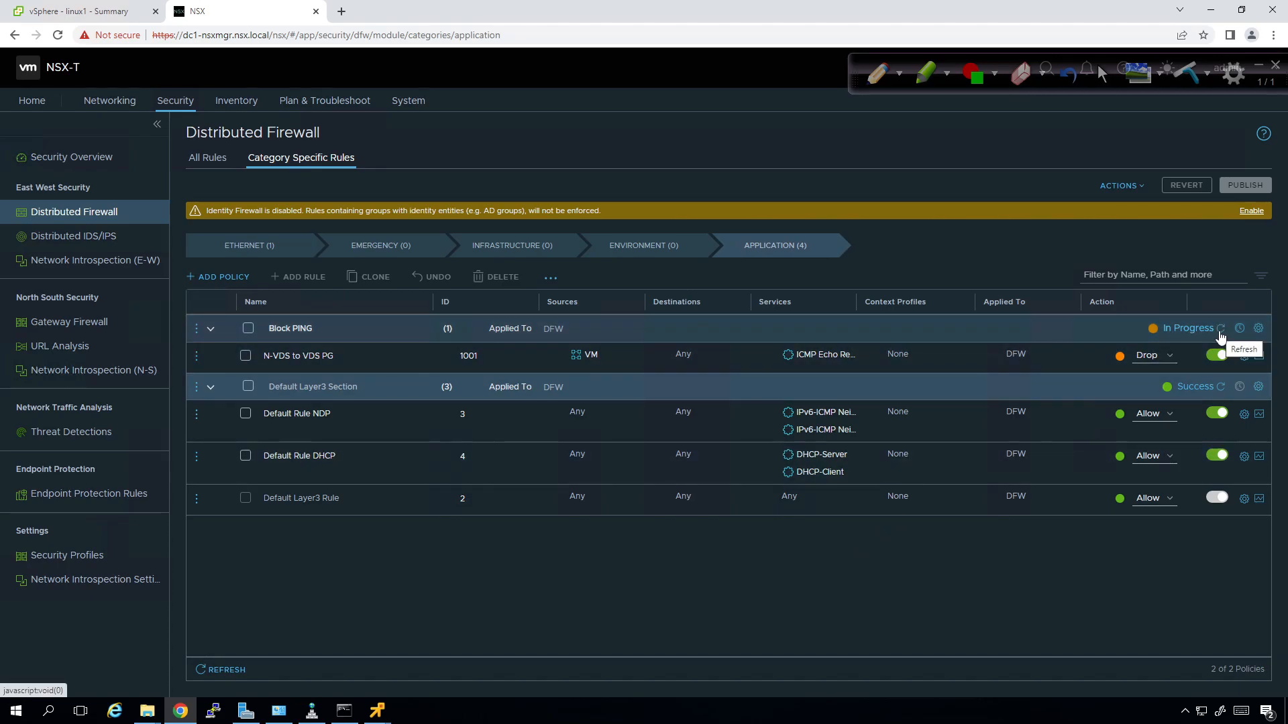
click(73, 12)
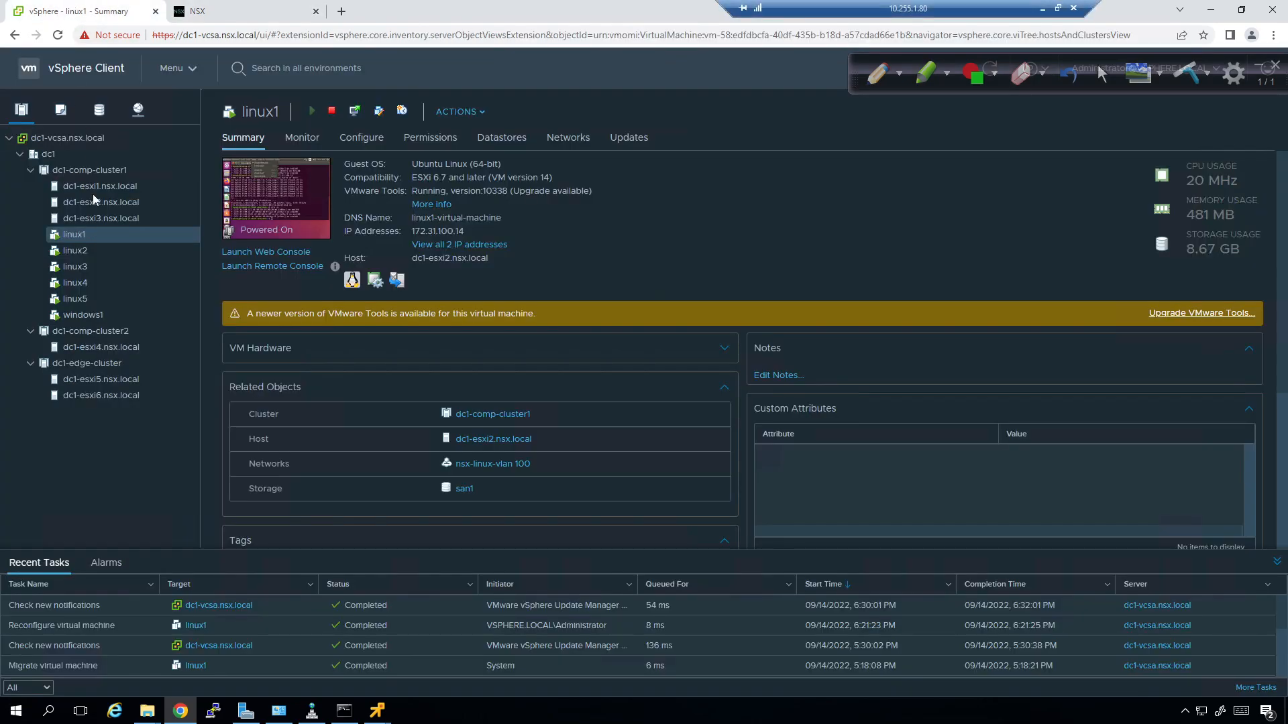
click(97, 282)
click(93, 299)
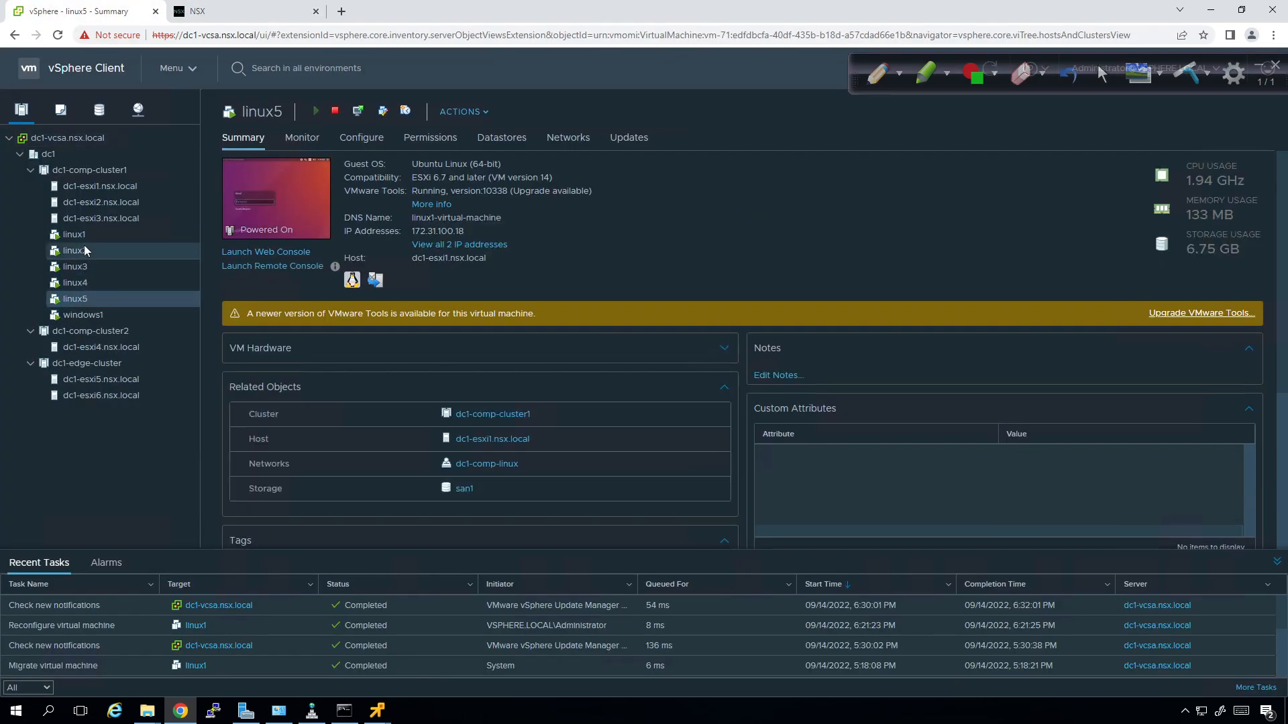
click(88, 235)
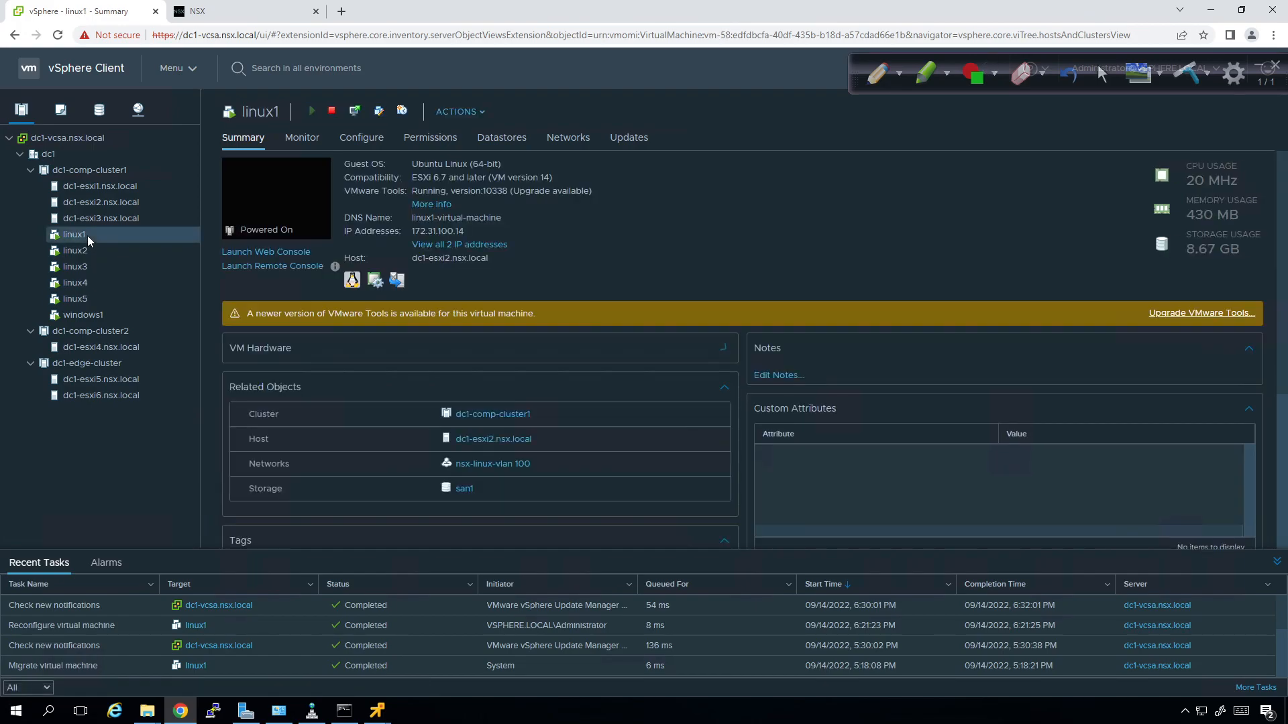
click(224, 8)
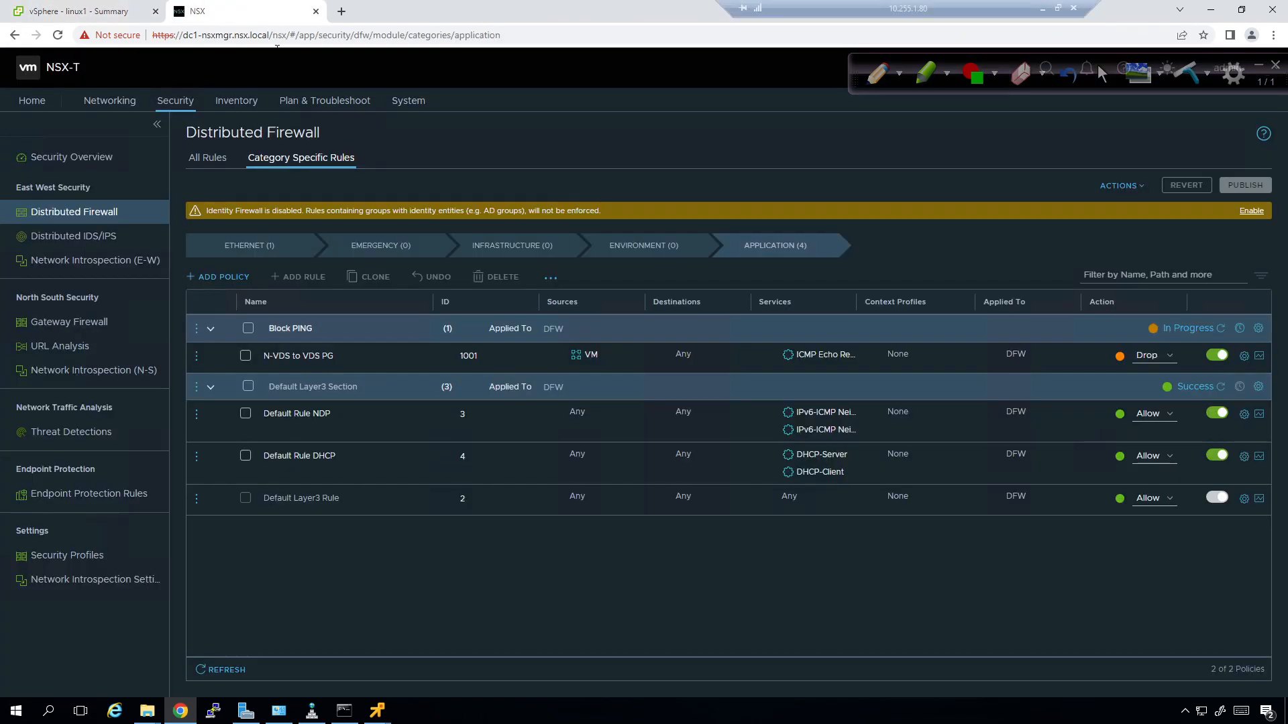
click(1219, 332)
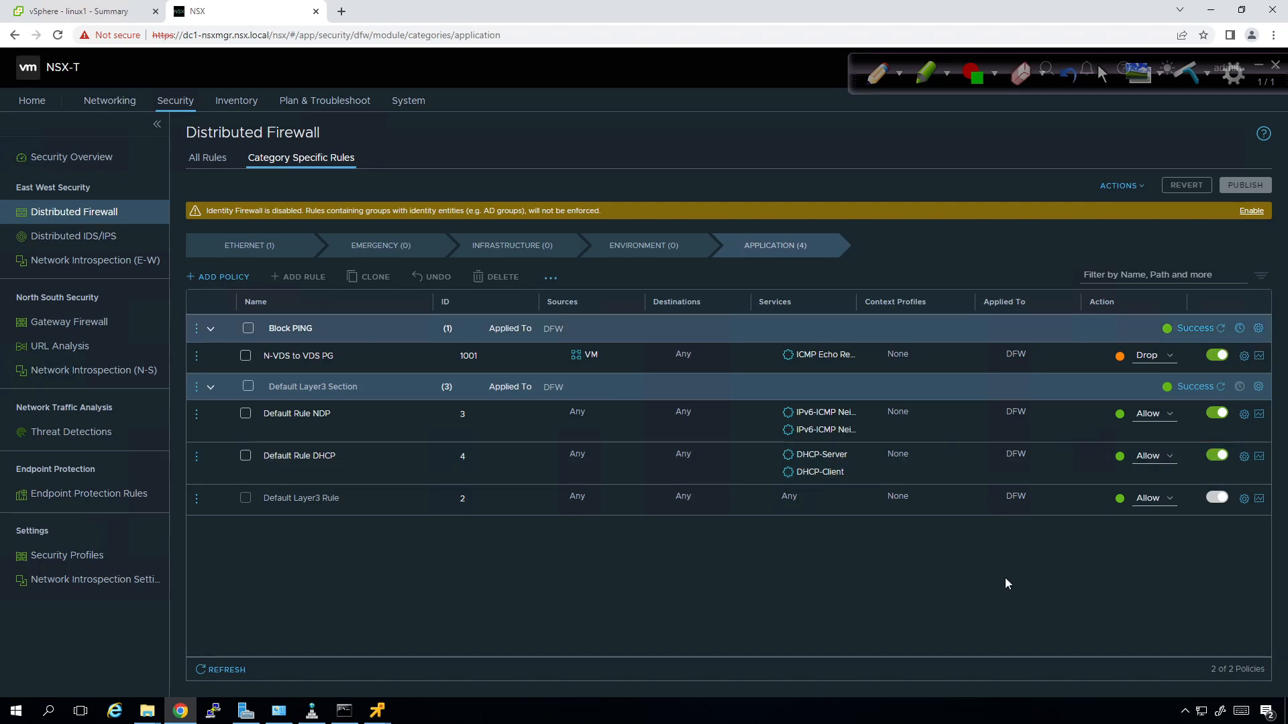
Bring the linux1 and linux2 console windows forward, leaving linux1 active.
mouse_move(376, 711)
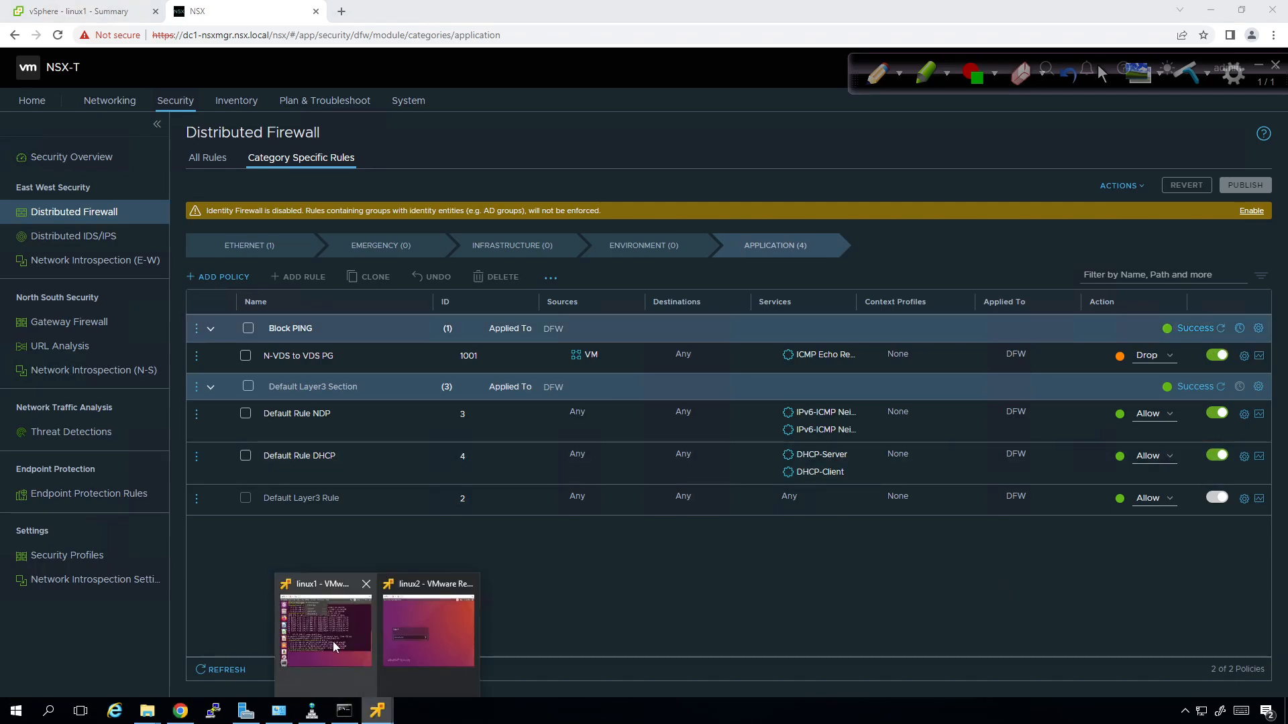
click(336, 649)
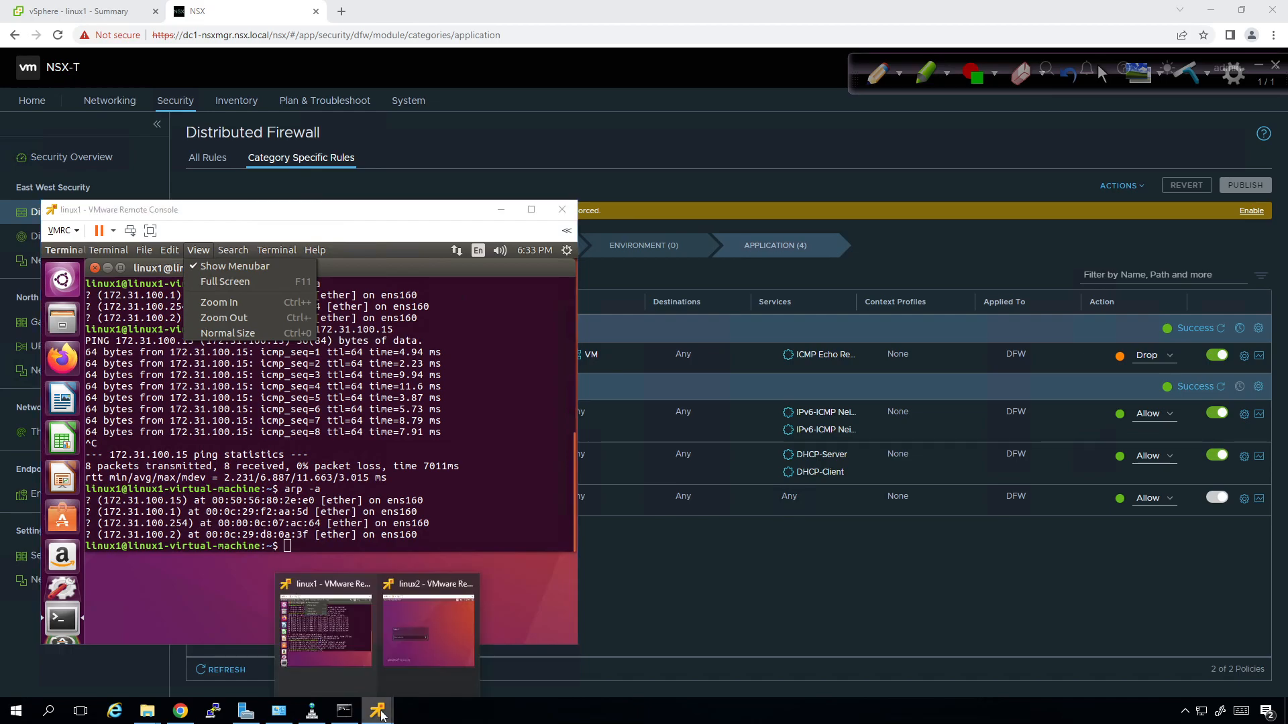
click(430, 635)
click(479, 535)
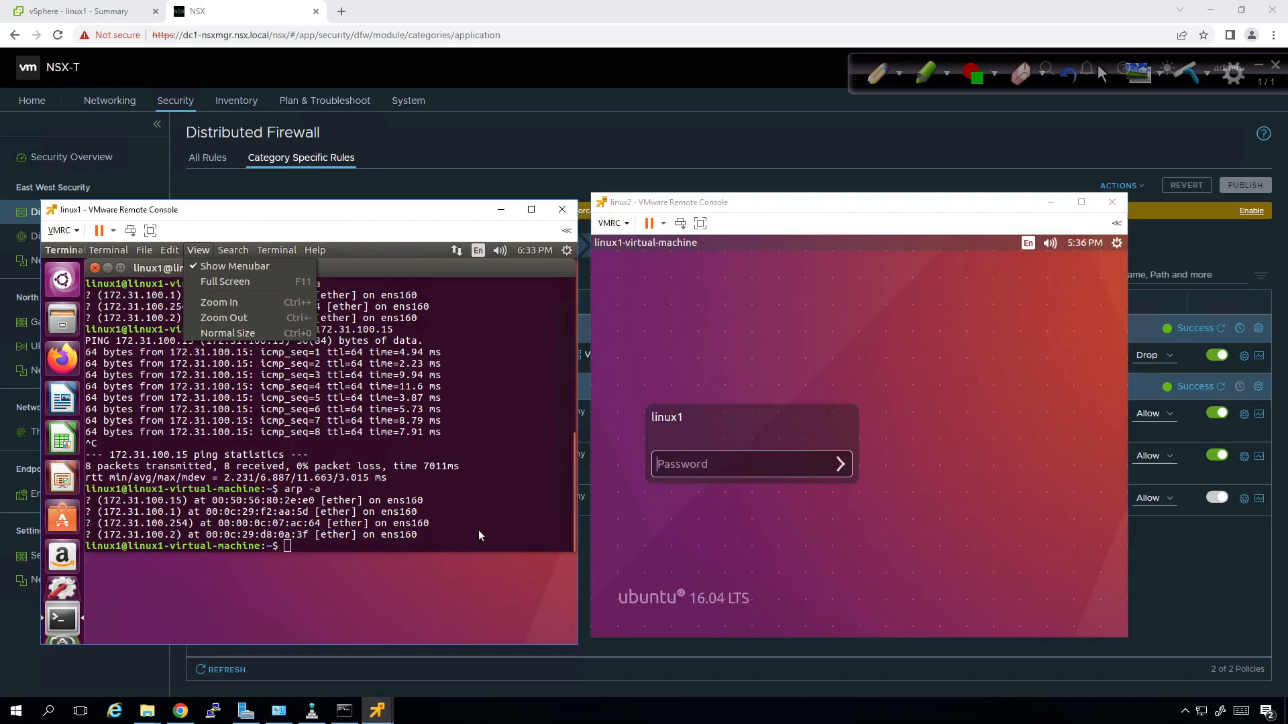
Rerun the ping to 172.31.100.15 from linux1's command history.
key(Up)
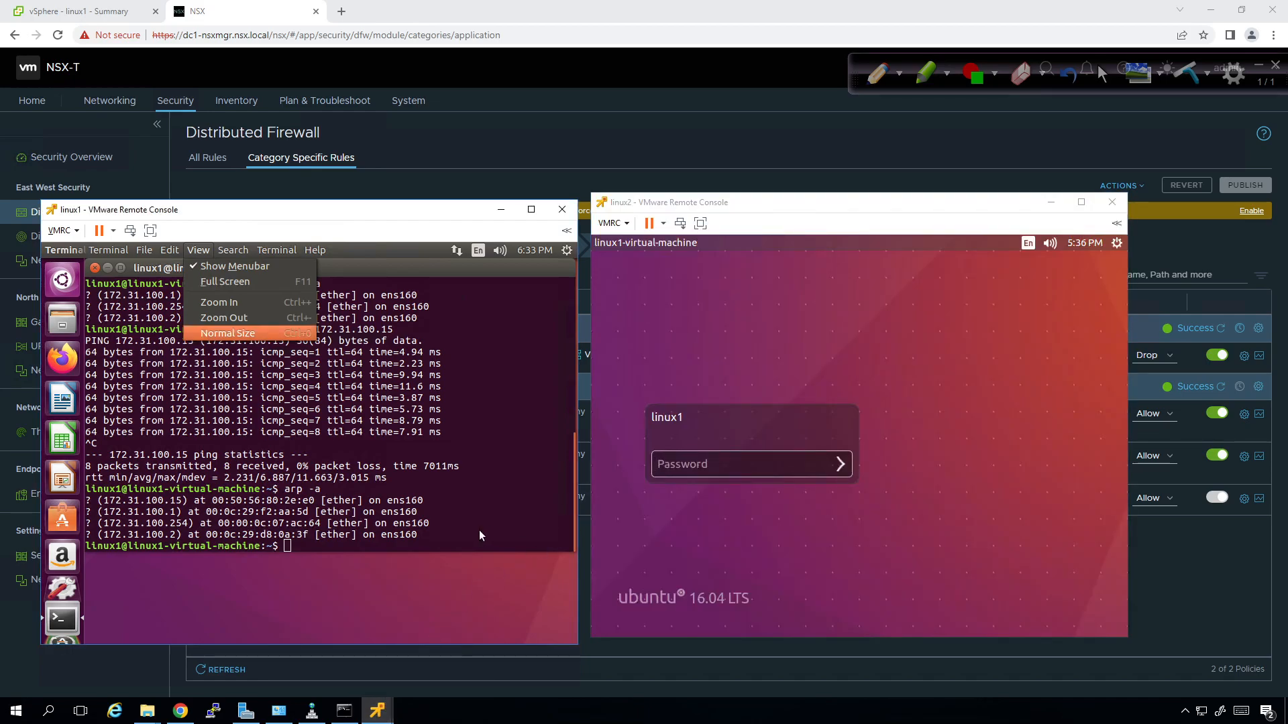
key(Escape)
key(Up)
key(Up)
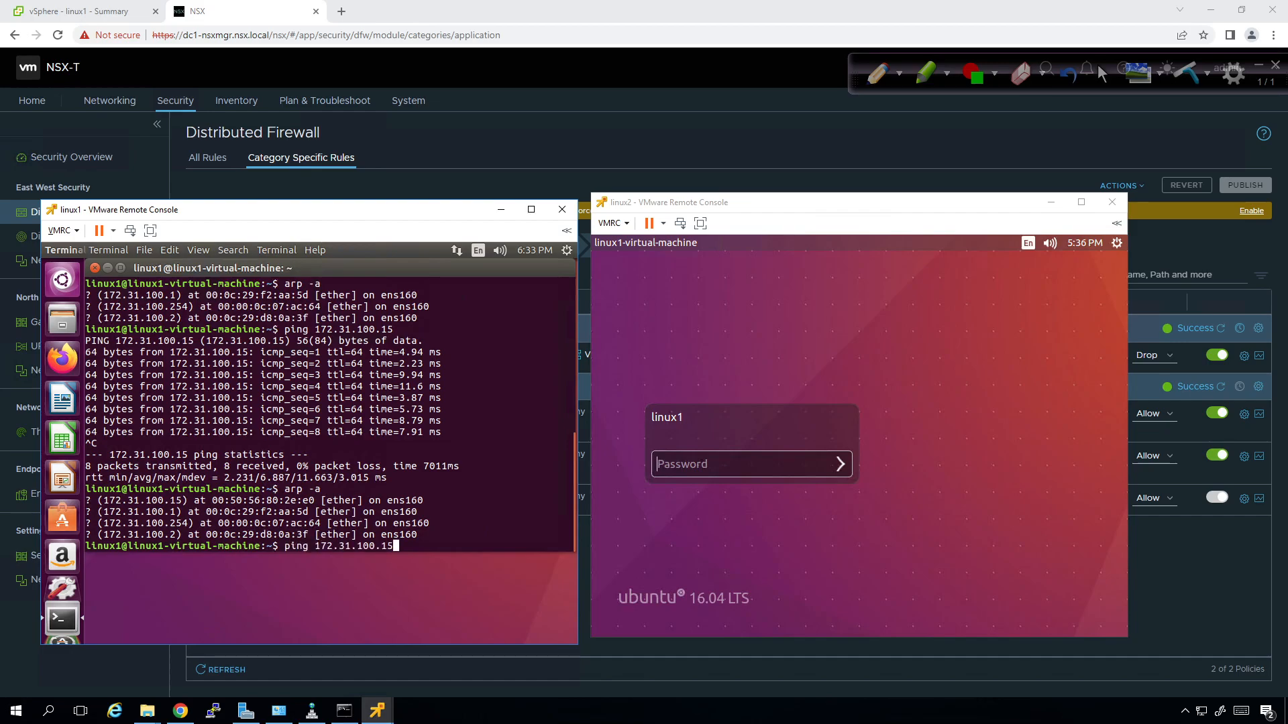
key(Return)
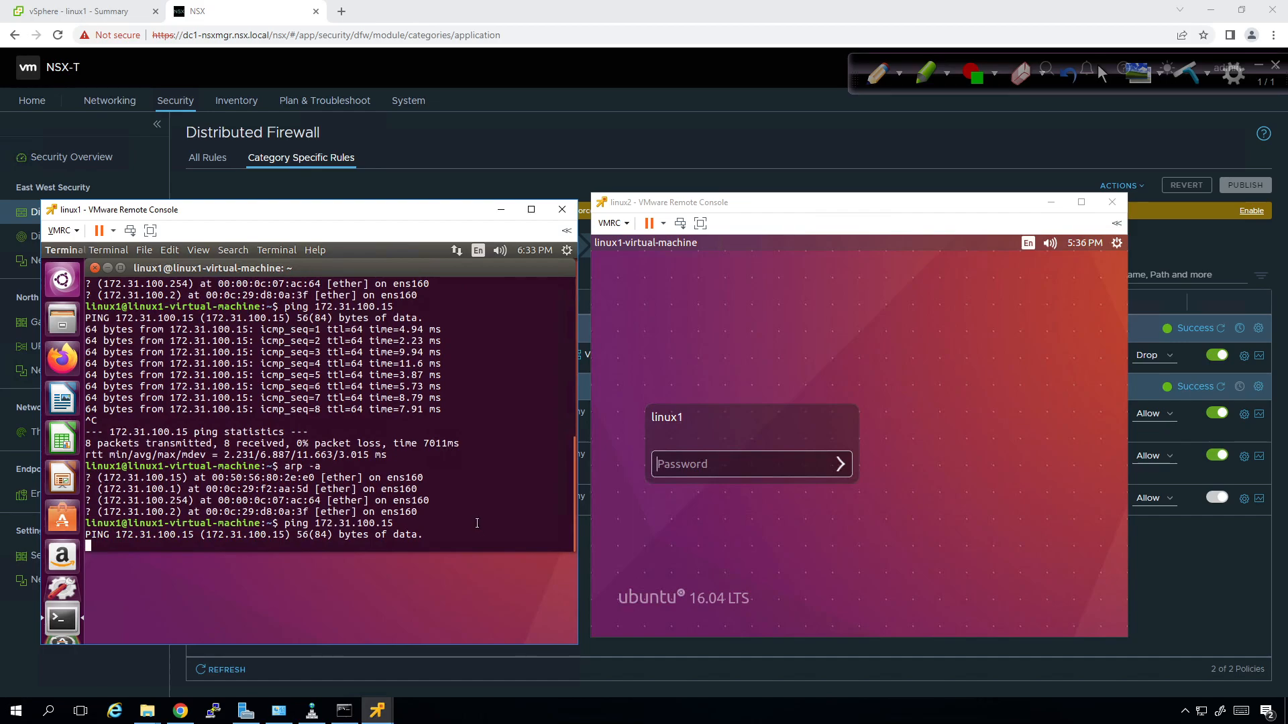
Log in to linux2 with its password.
click(687, 468)
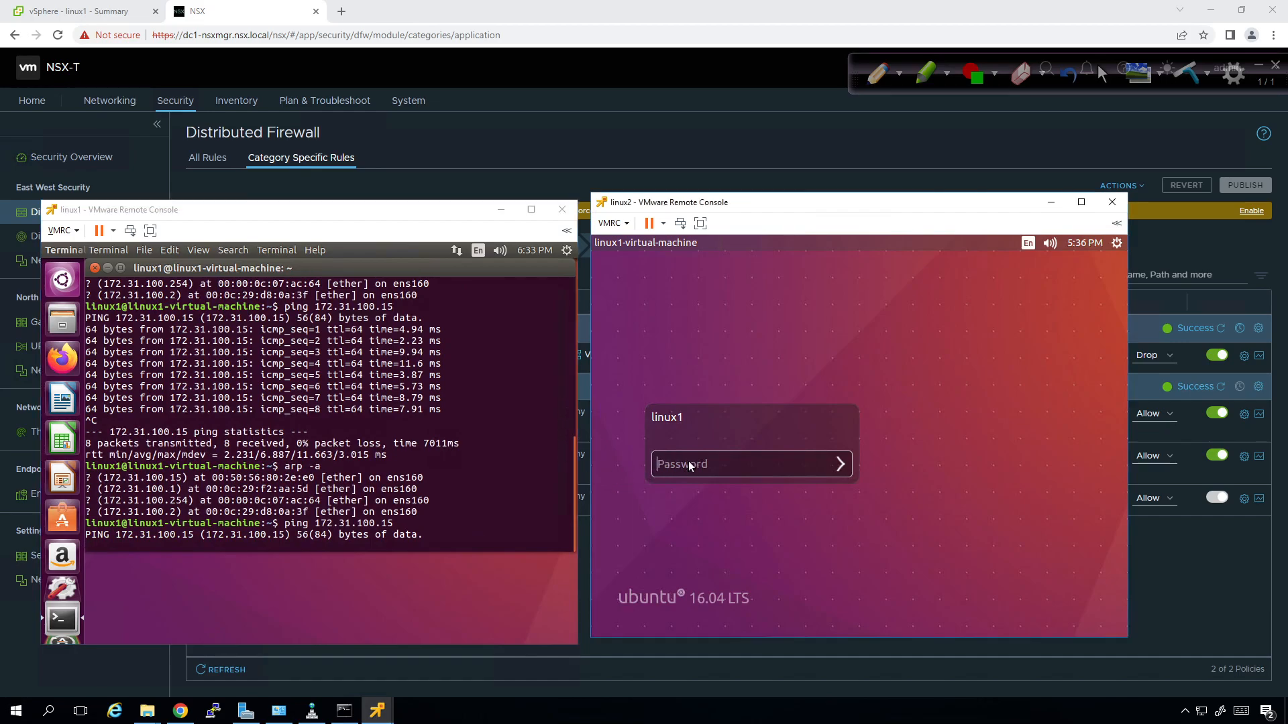
text(••••••••)
key(Return)
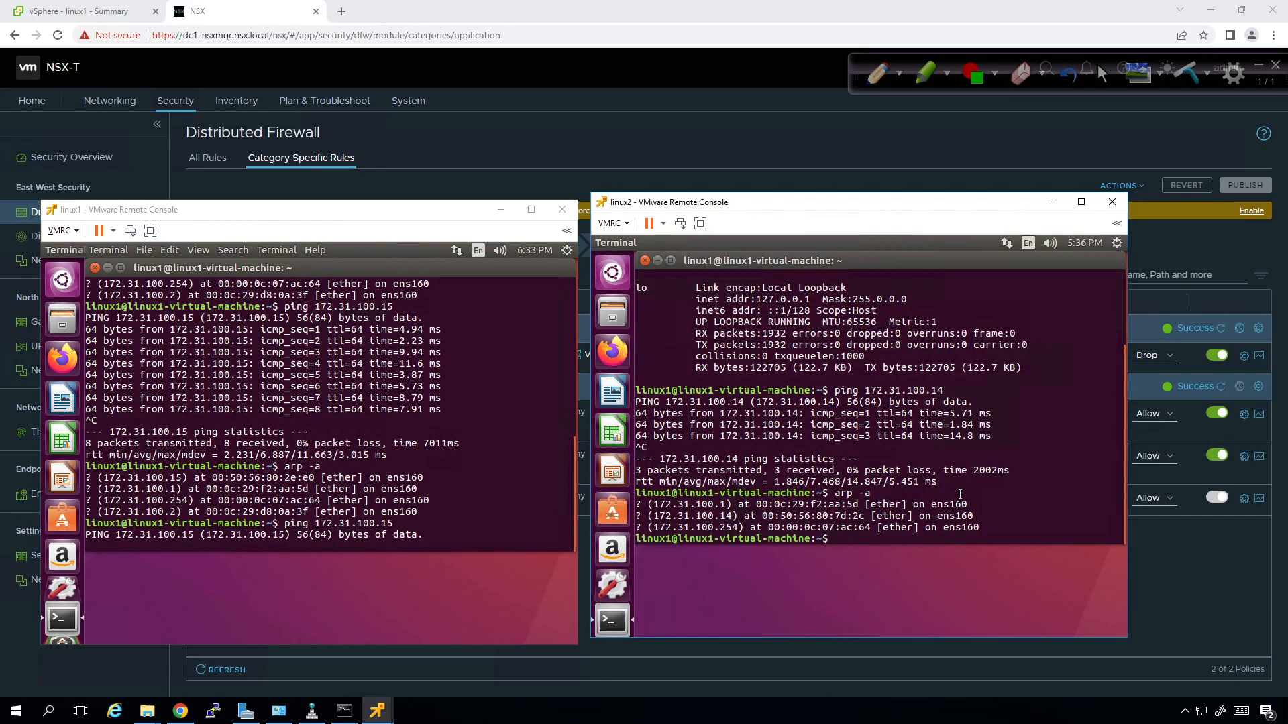
Ping 172.31.100.14 from linux2, then stop both pings, with linux1 showing 100% loss.
key(Up)
key(Up)
key(Return)
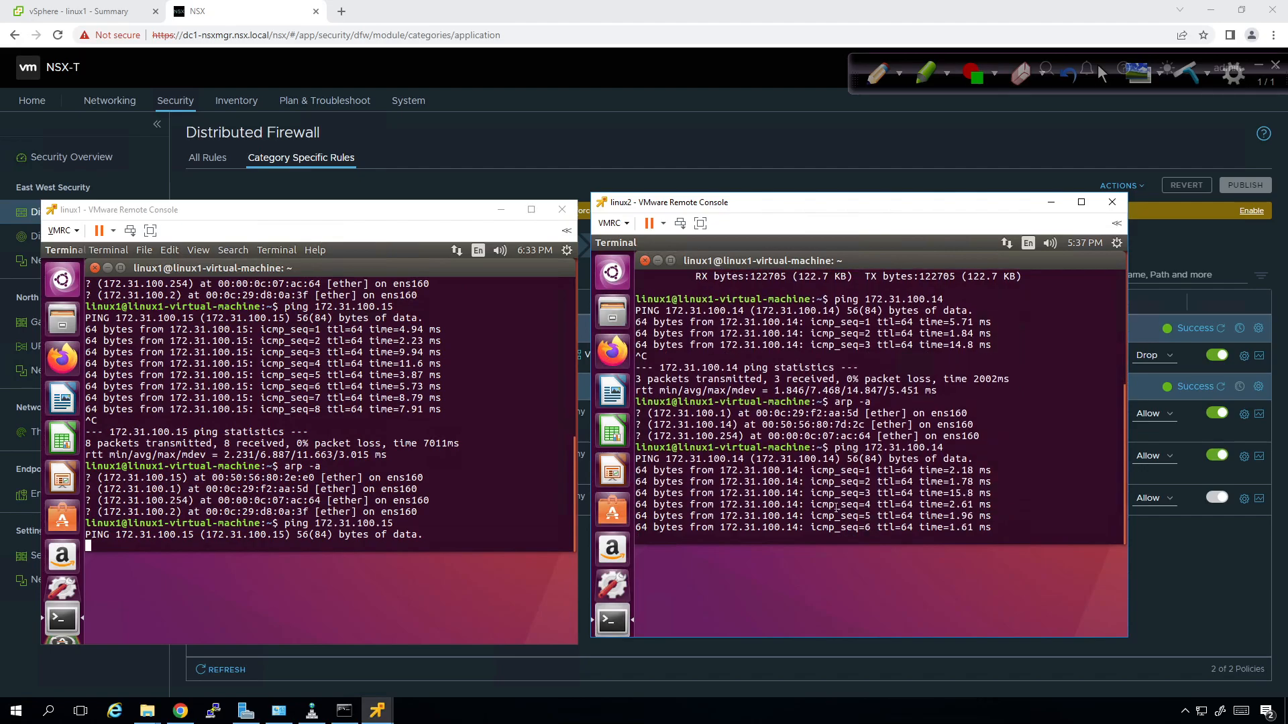
key(ctrl+c)
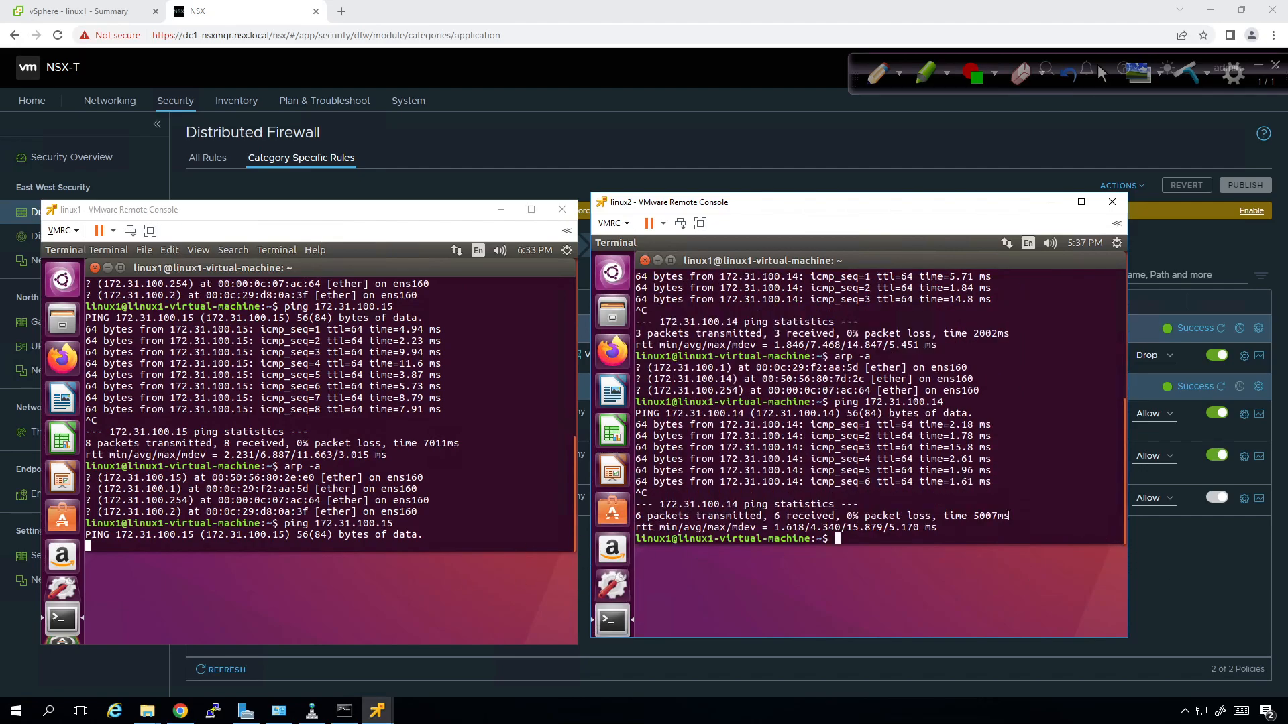
click(537, 478)
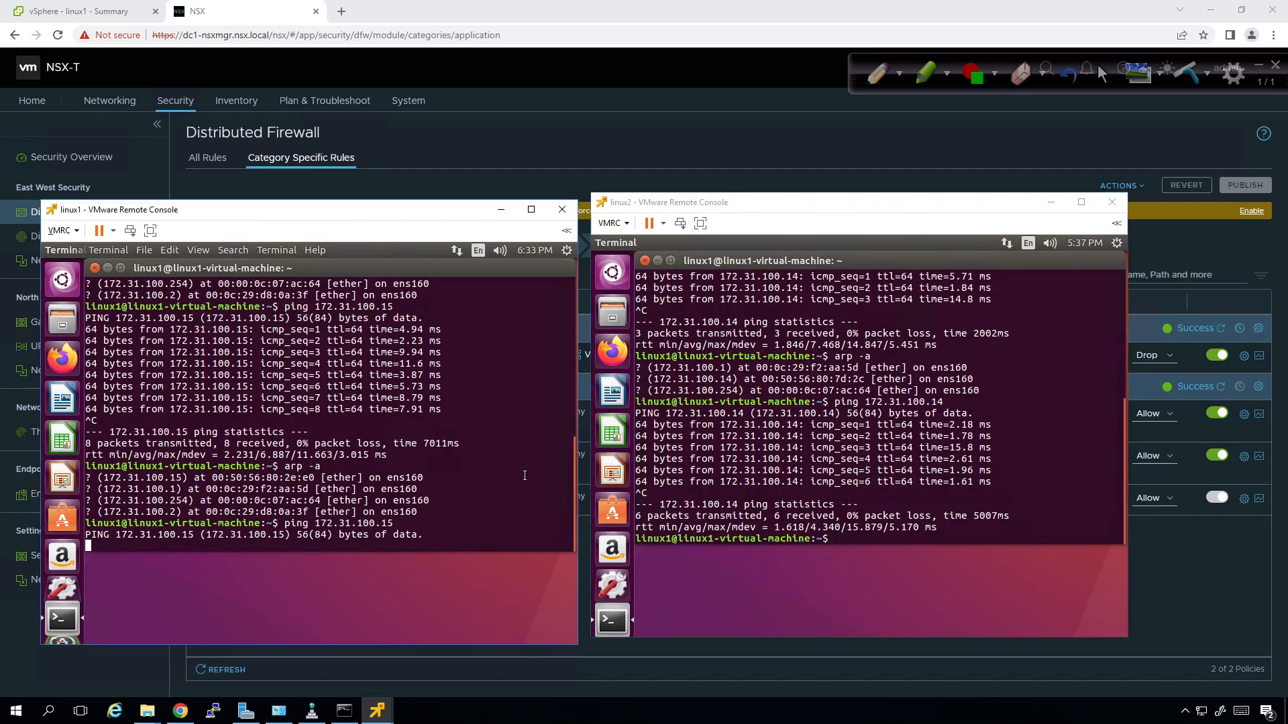
key(ctrl+c)
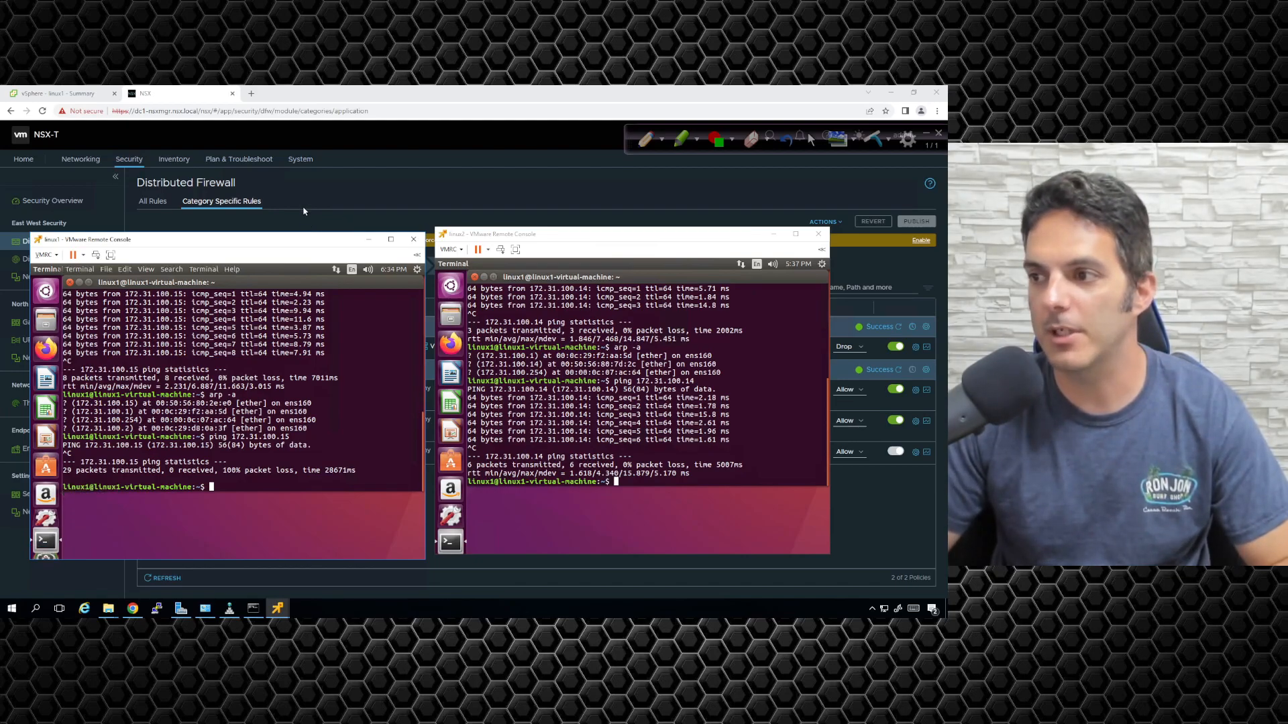
Remove ICMP Echo Request from the N-VDS to VDS PG rule's services and clear the filter.
click(352, 175)
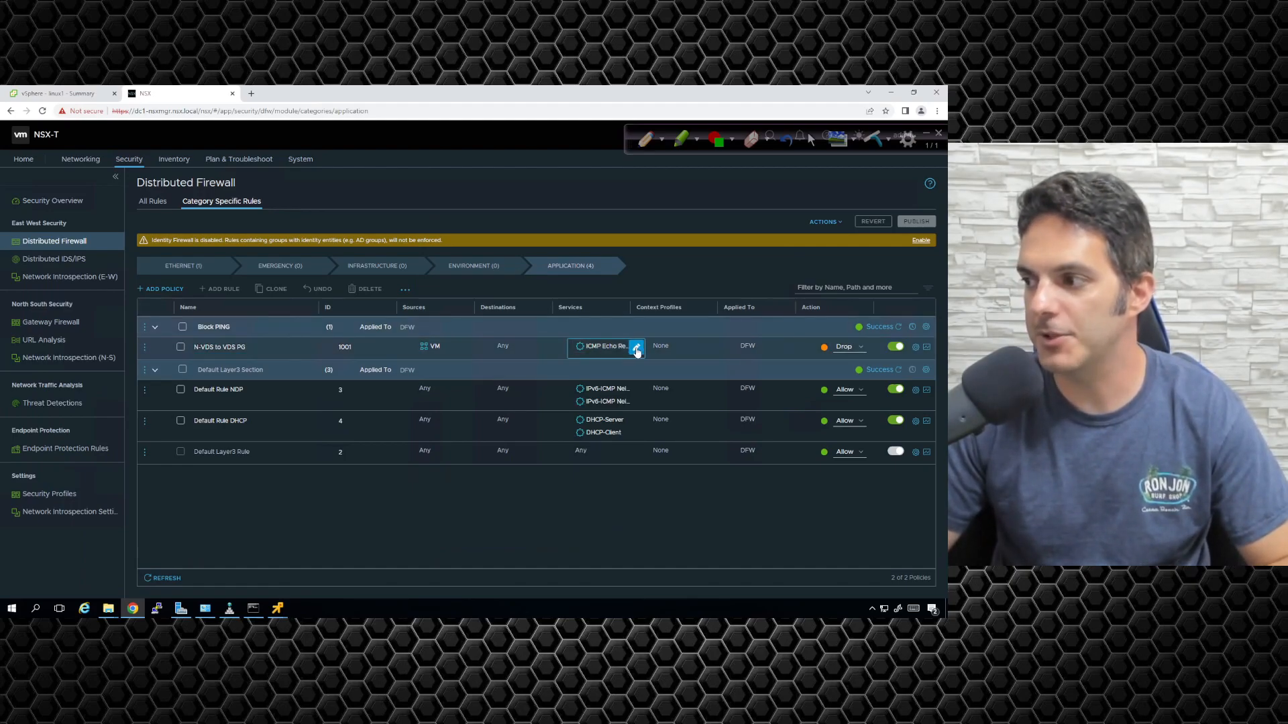
click(636, 348)
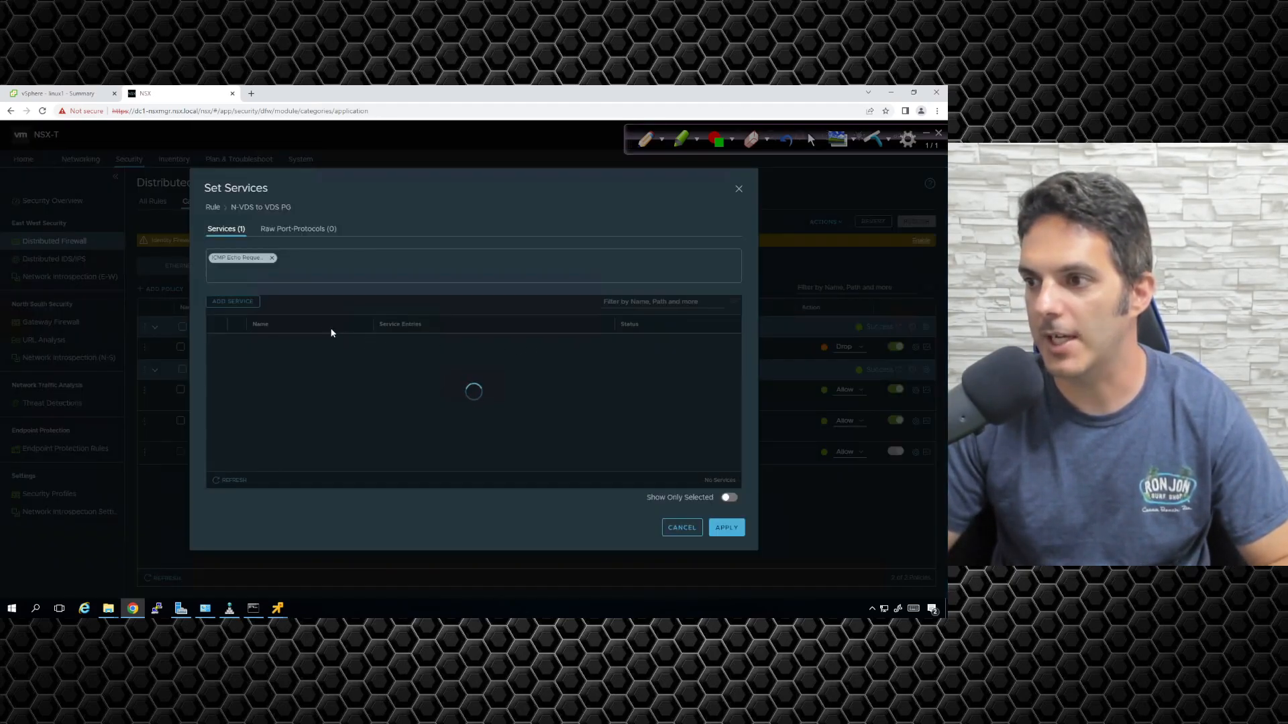
click(271, 258)
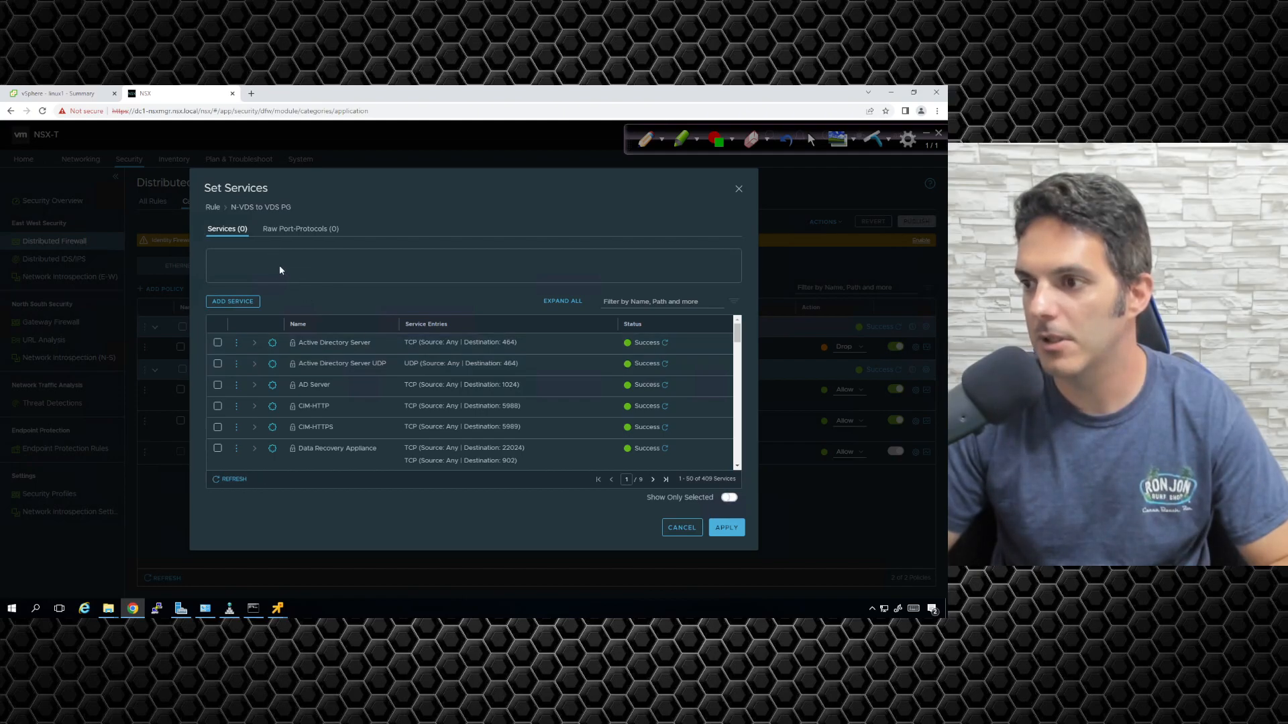
click(614, 306)
text(imp)
key(Return)
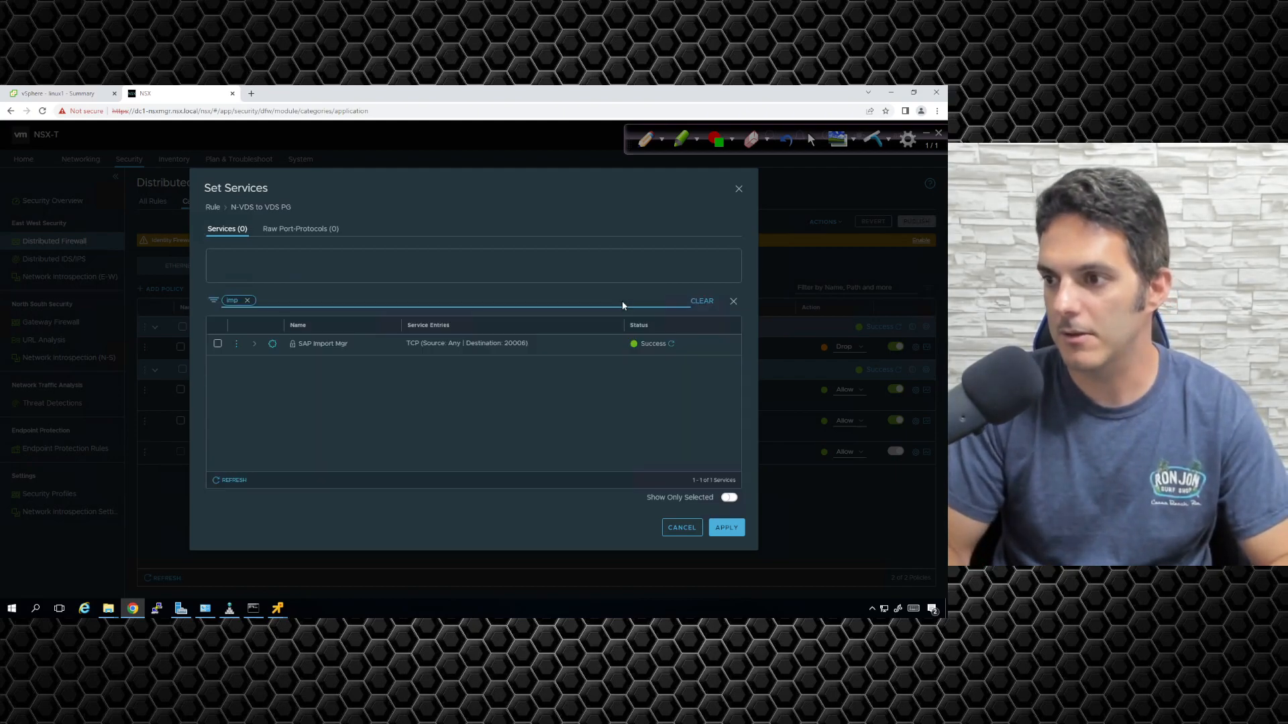
click(700, 301)
click(585, 373)
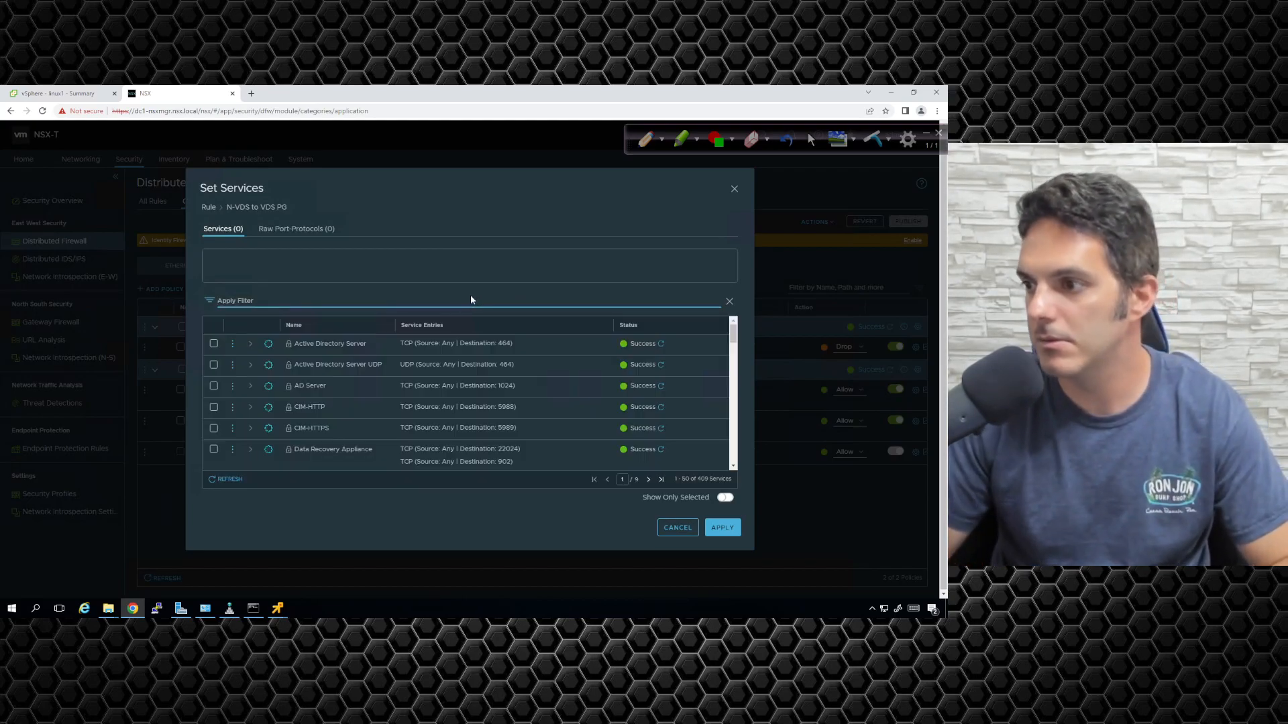
Set the rule's service to ICMP ALL and publish the change.
click(230, 305)
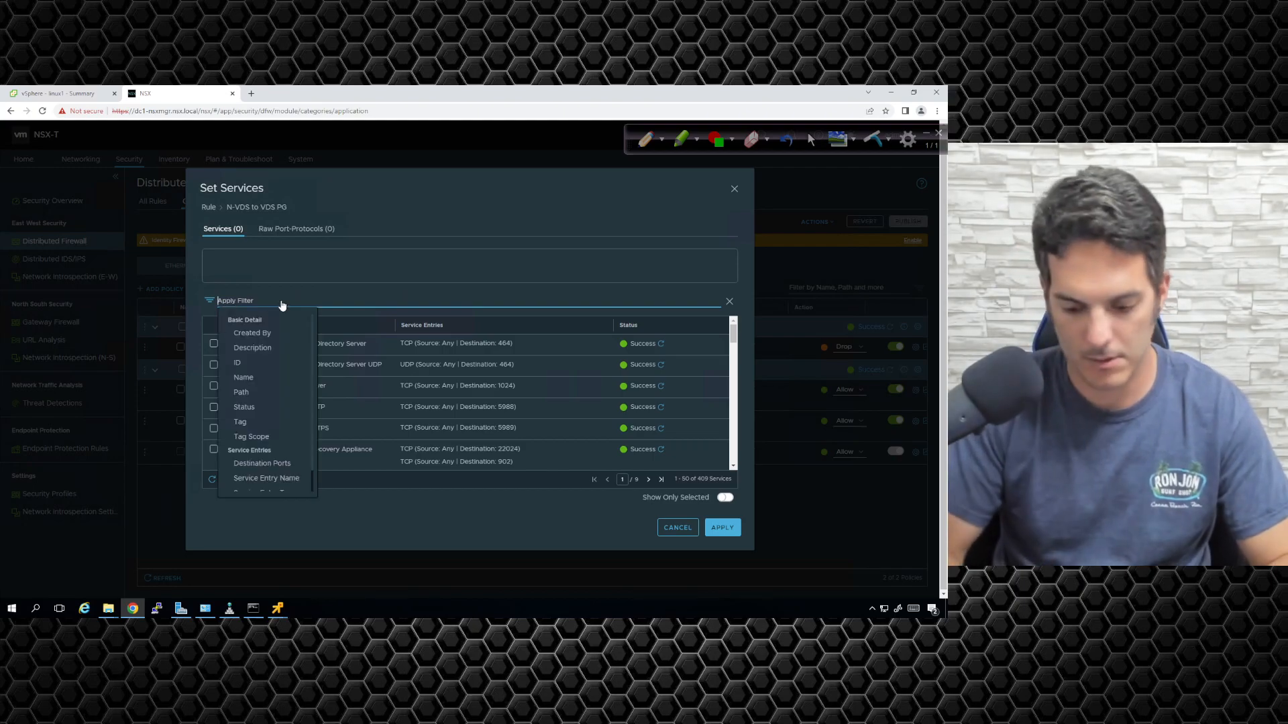
text(icmp)
key(Return)
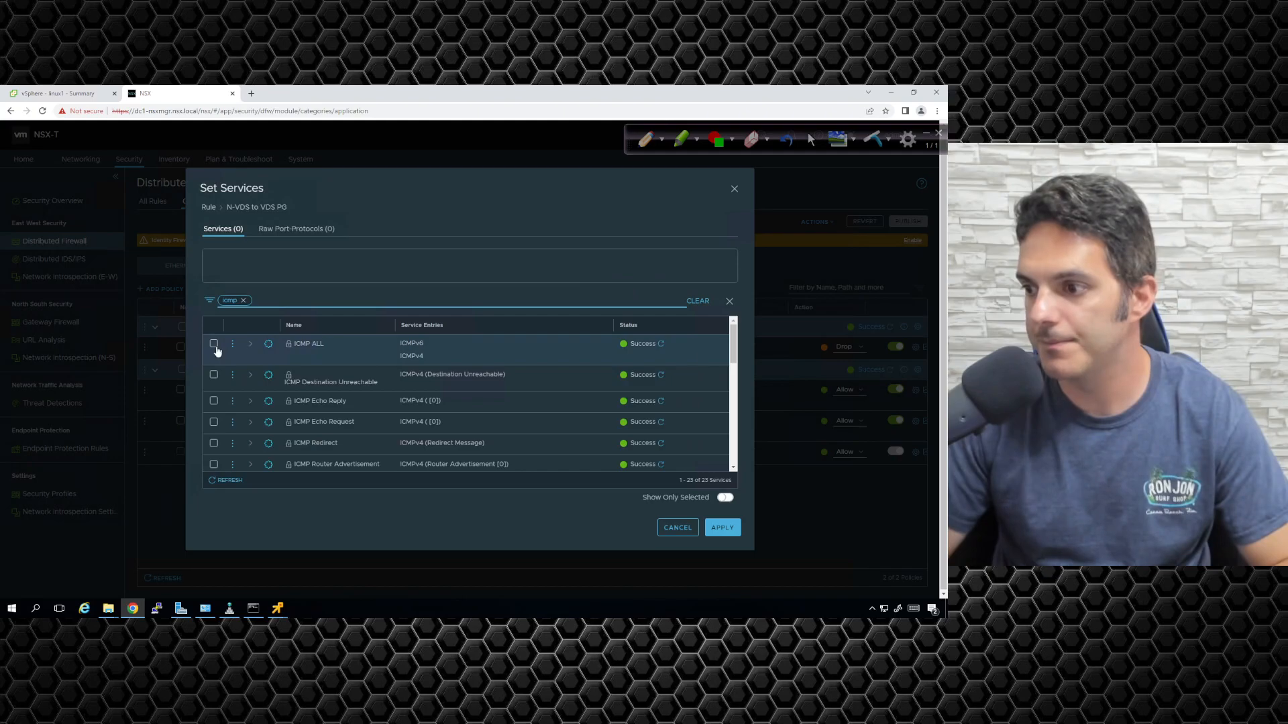
click(214, 345)
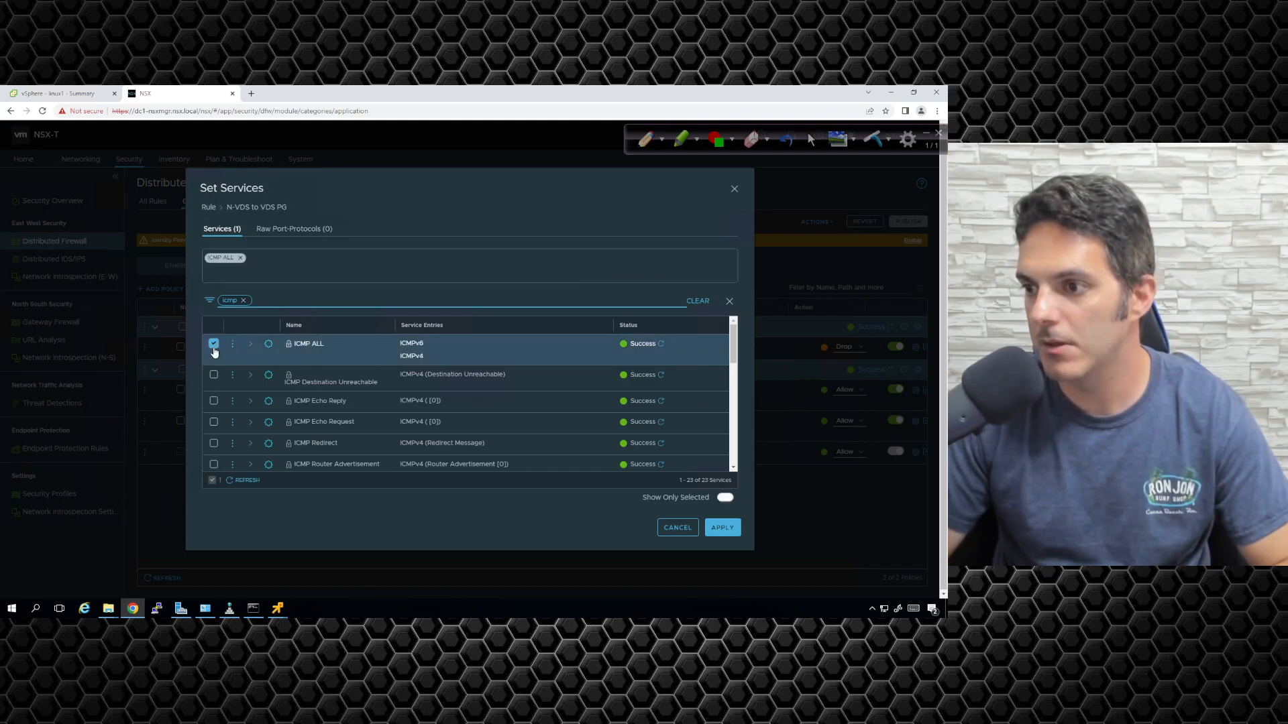
click(723, 530)
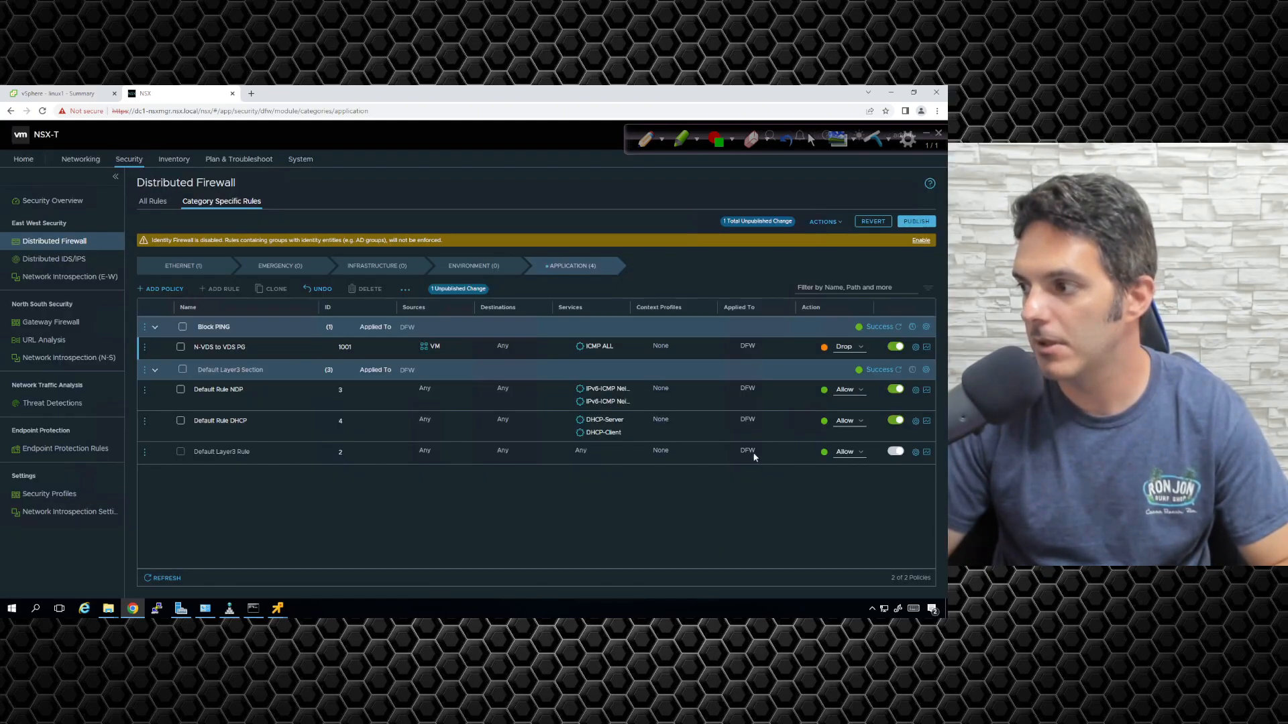
click(933, 222)
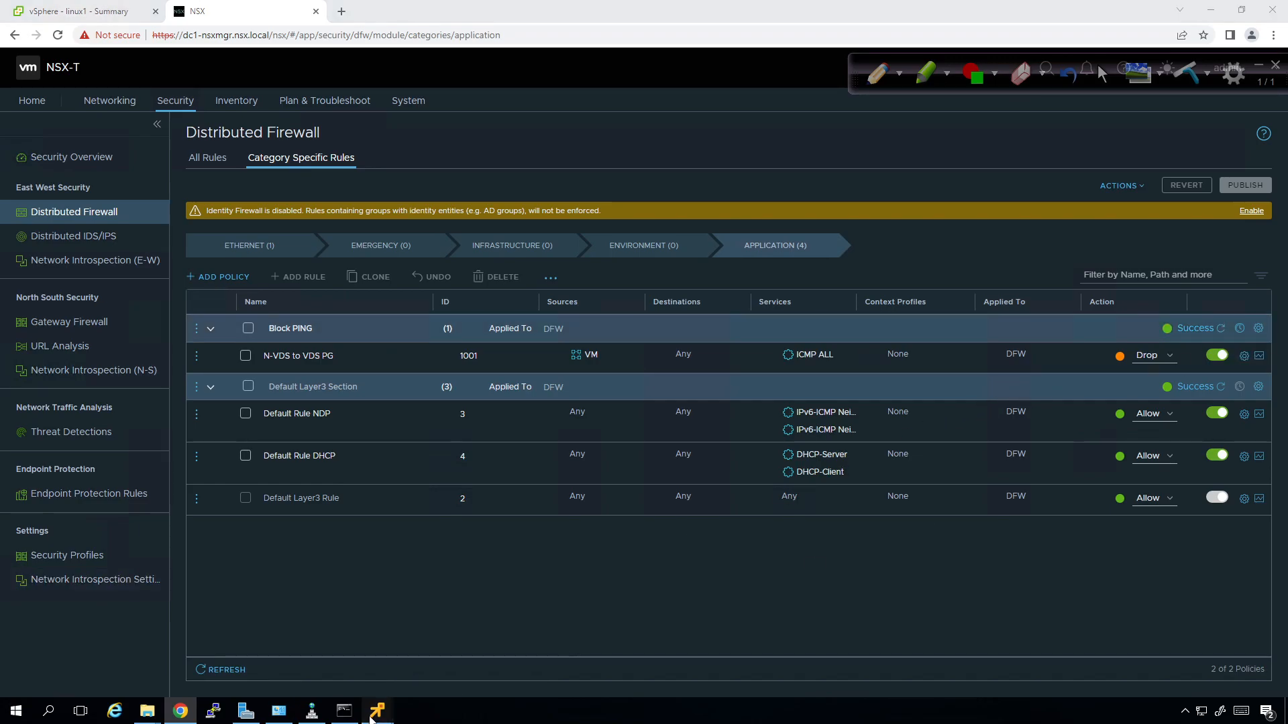
Bring both consoles forward and rerun linux1's ping to 172.31.100.15.
click(335, 636)
mouse_move(389, 719)
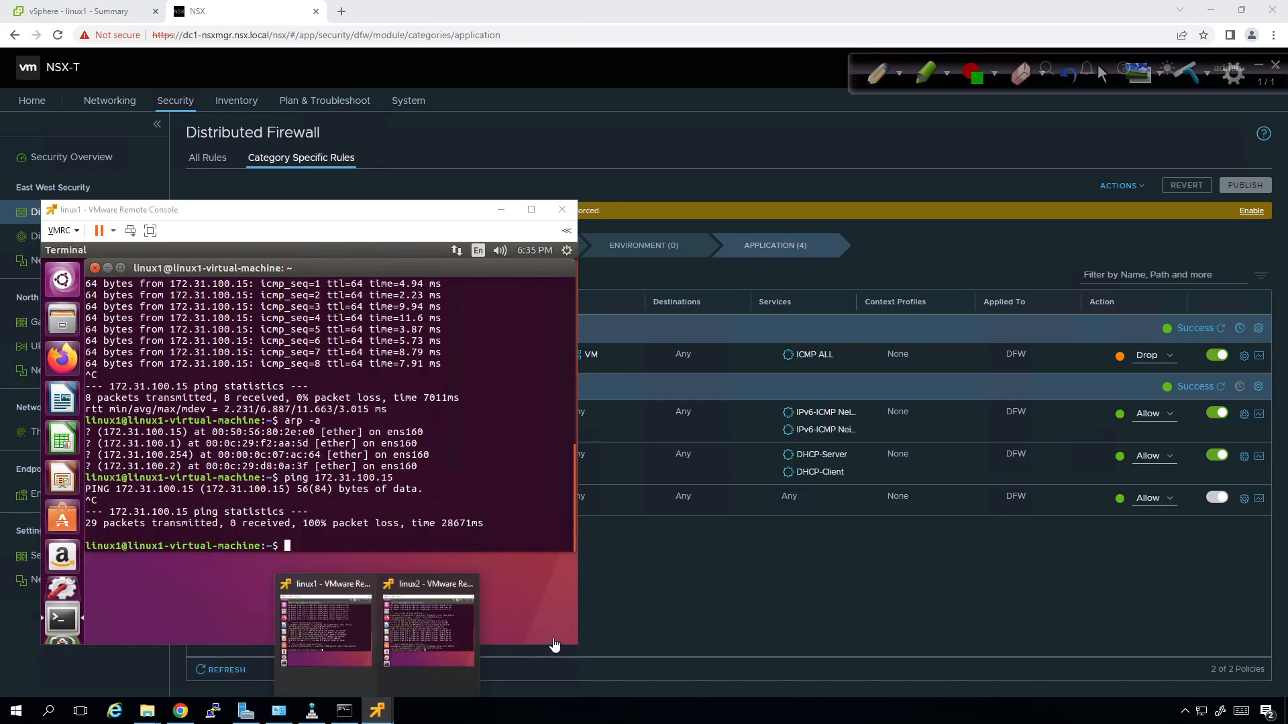
click(430, 637)
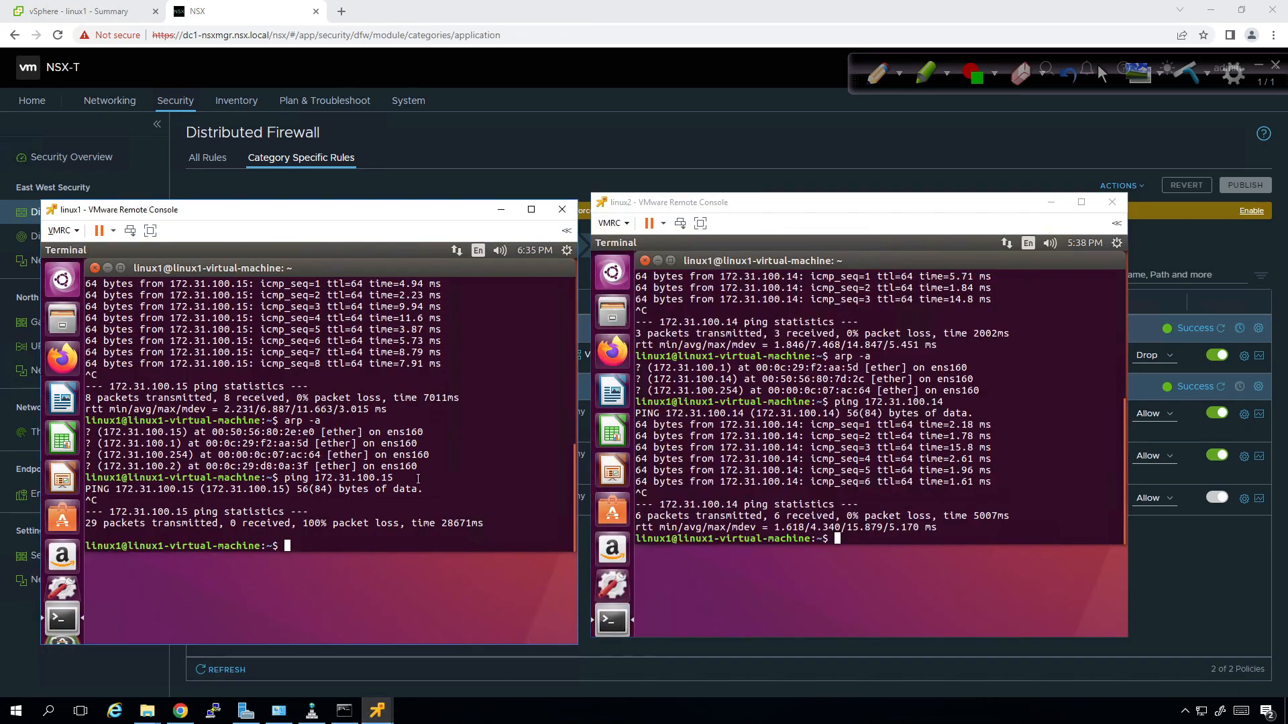
key(Up)
key(Return)
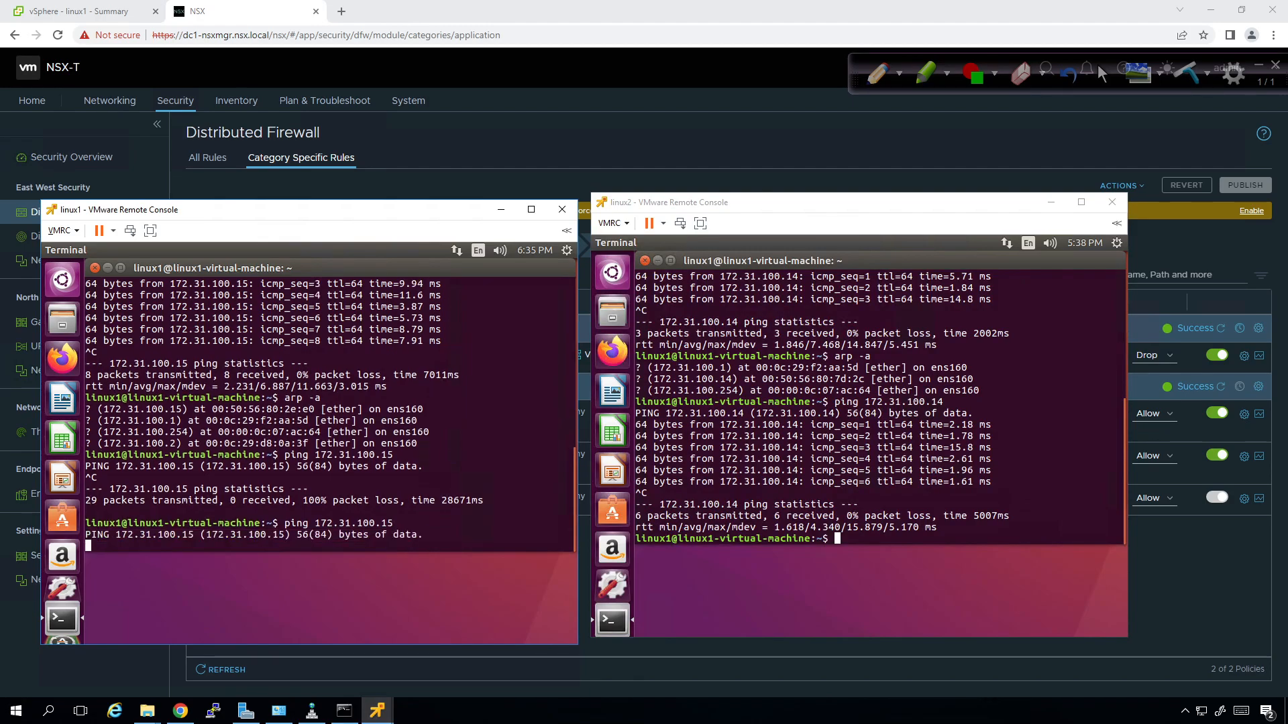
Rerun linux2's ping to 172.31.100.14, then return to linux1's console.
click(868, 449)
key(Up)
key(Return)
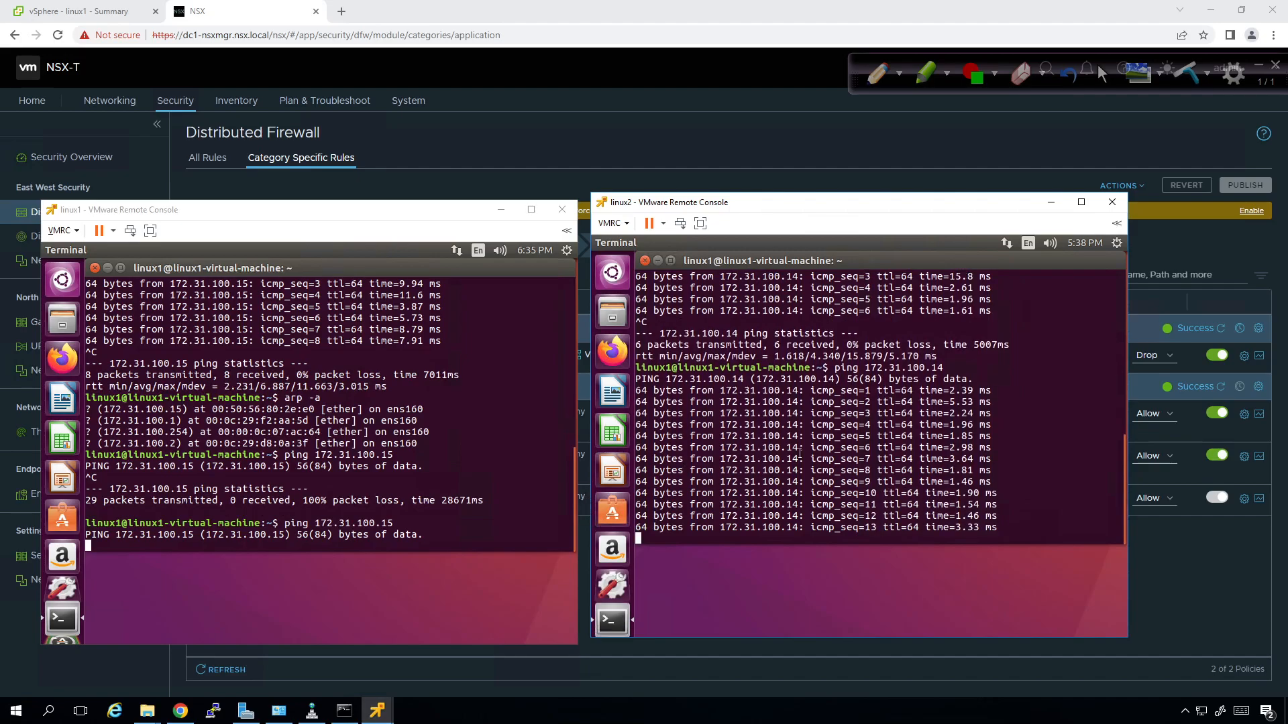
click(464, 489)
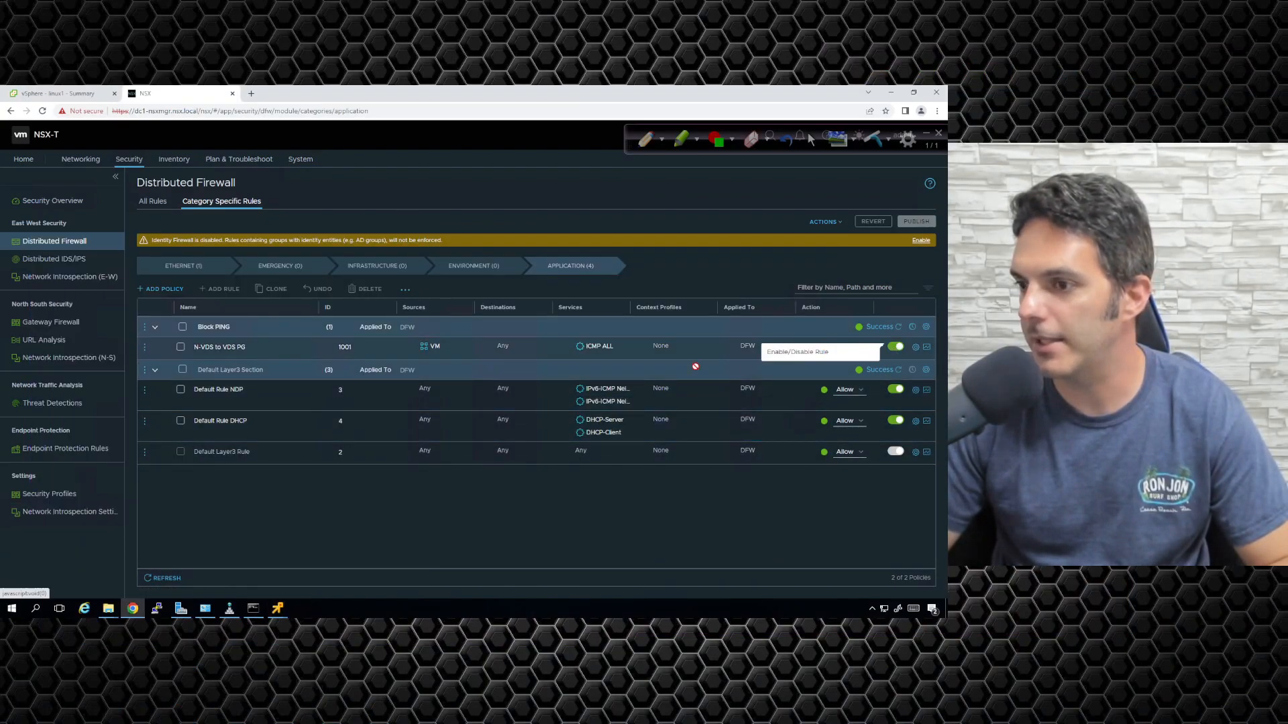
Delete the Block PING policy, publish the deletion, and refresh the rule list.
click(182, 327)
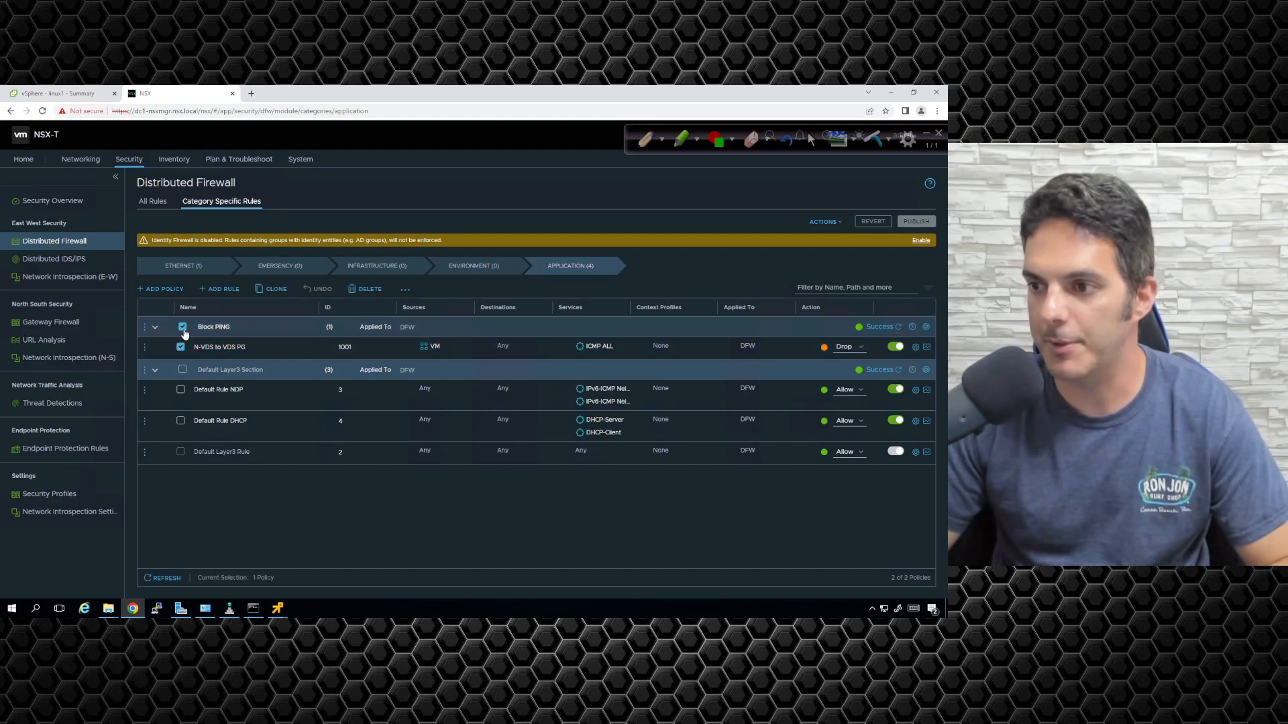
click(366, 289)
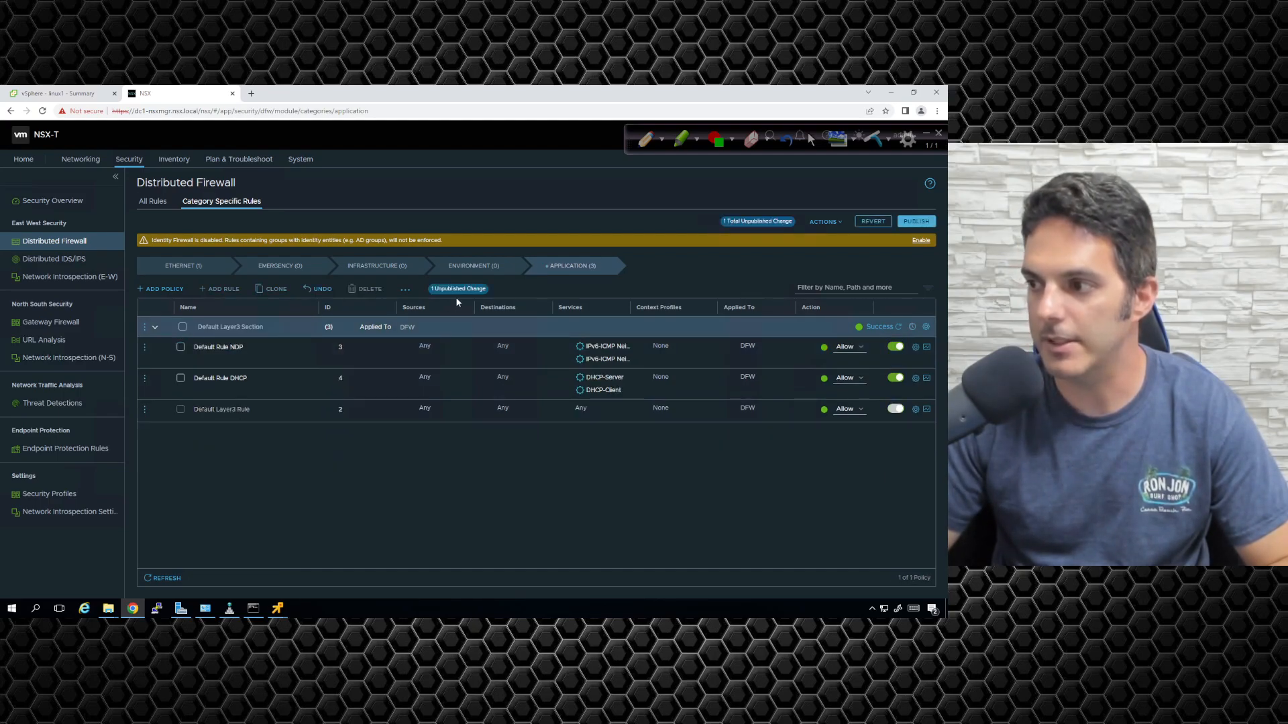
click(917, 222)
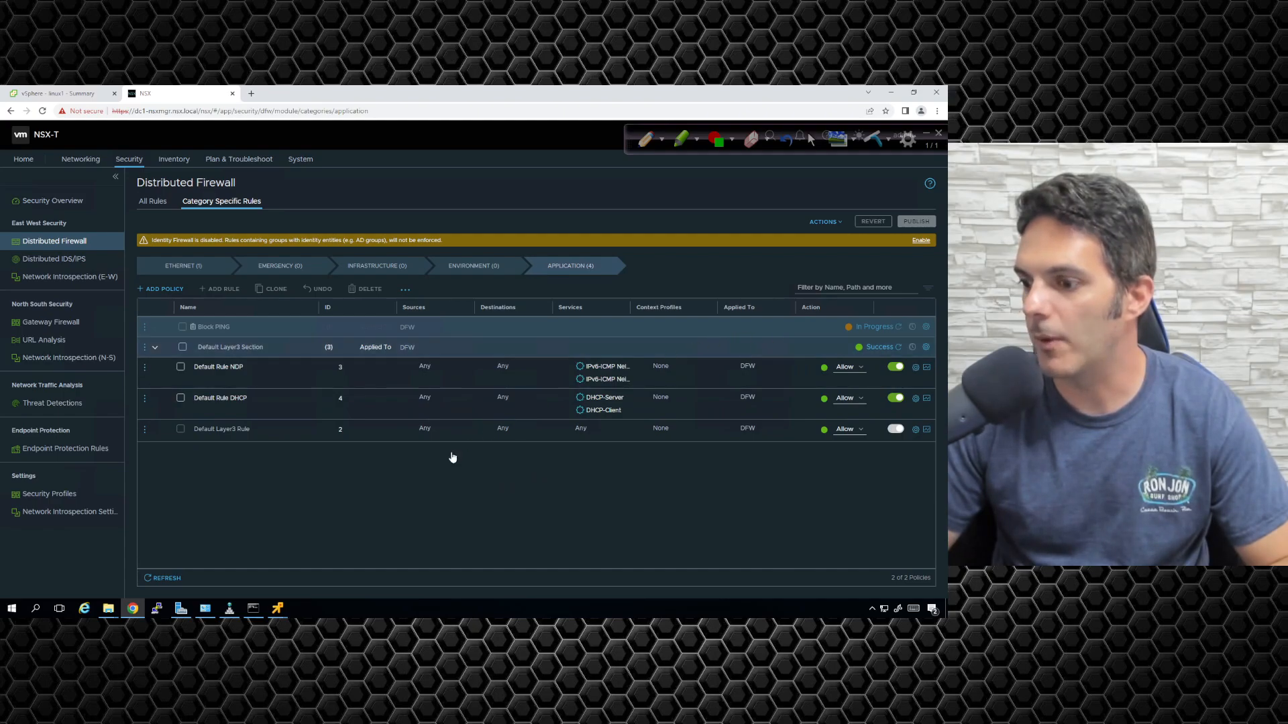
click(168, 579)
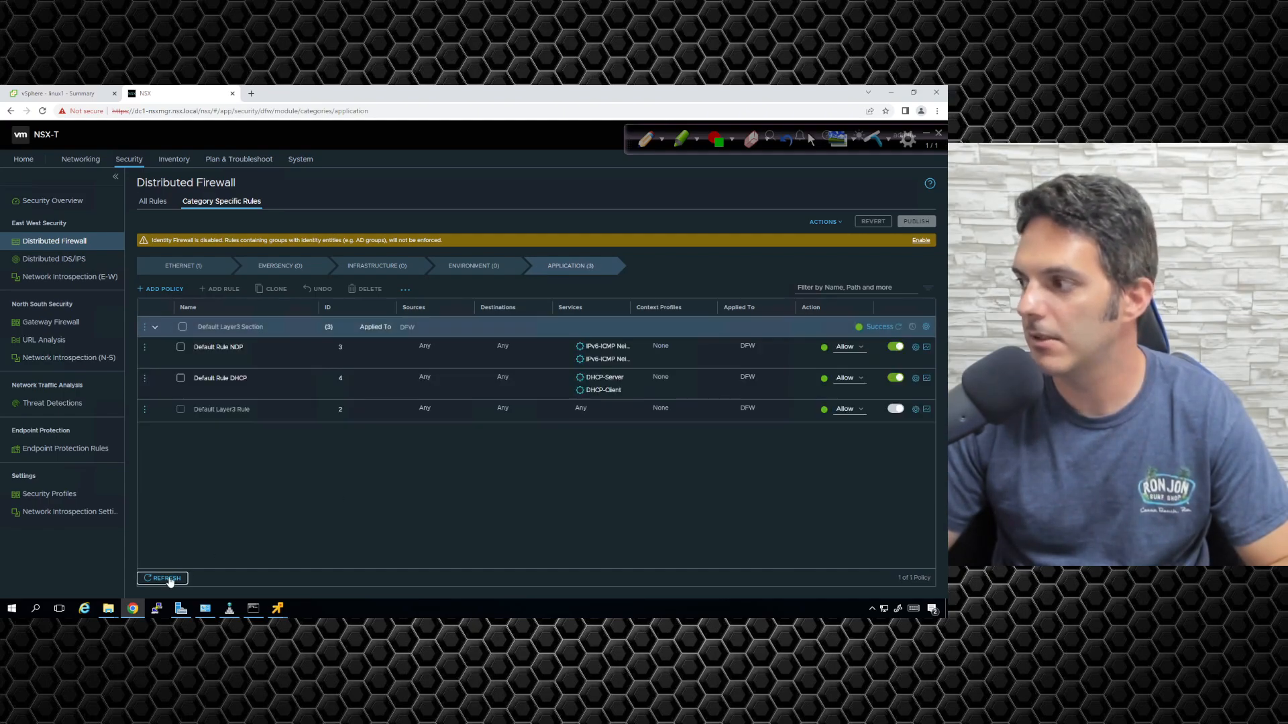
Bring both console windows forward and interrupt linux1's stalled ping.
mouse_move(272, 614)
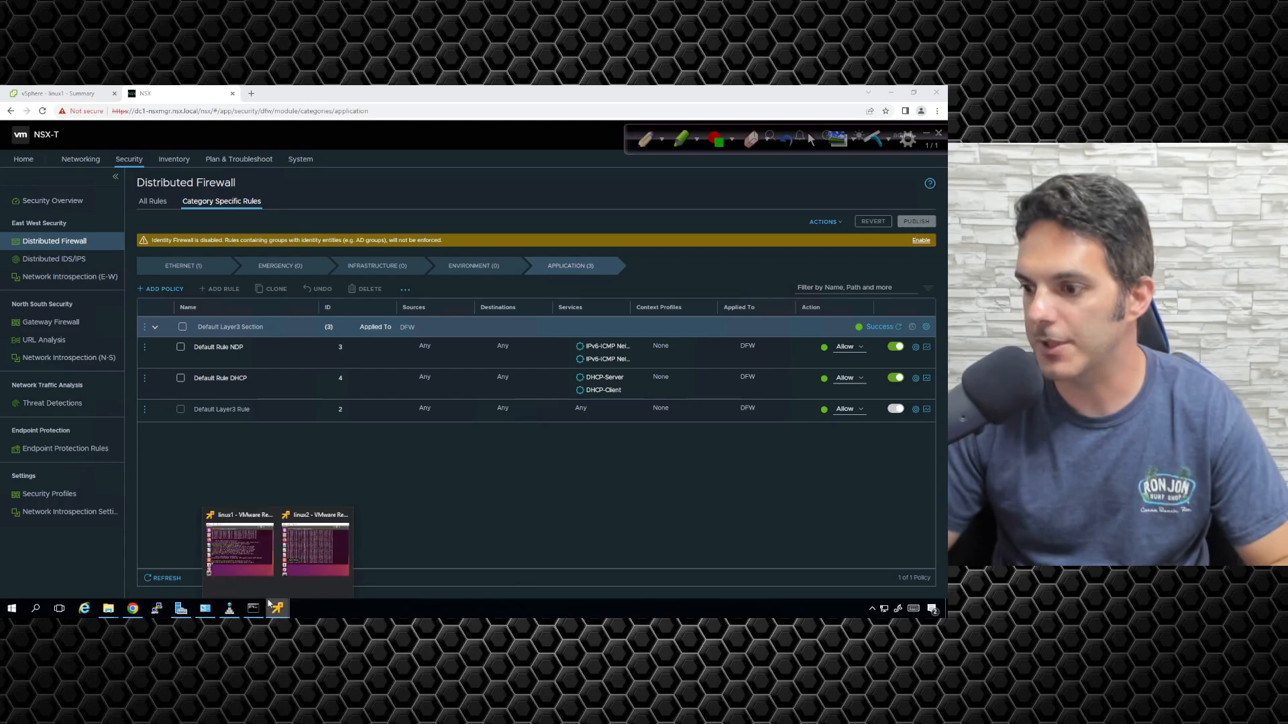
click(252, 570)
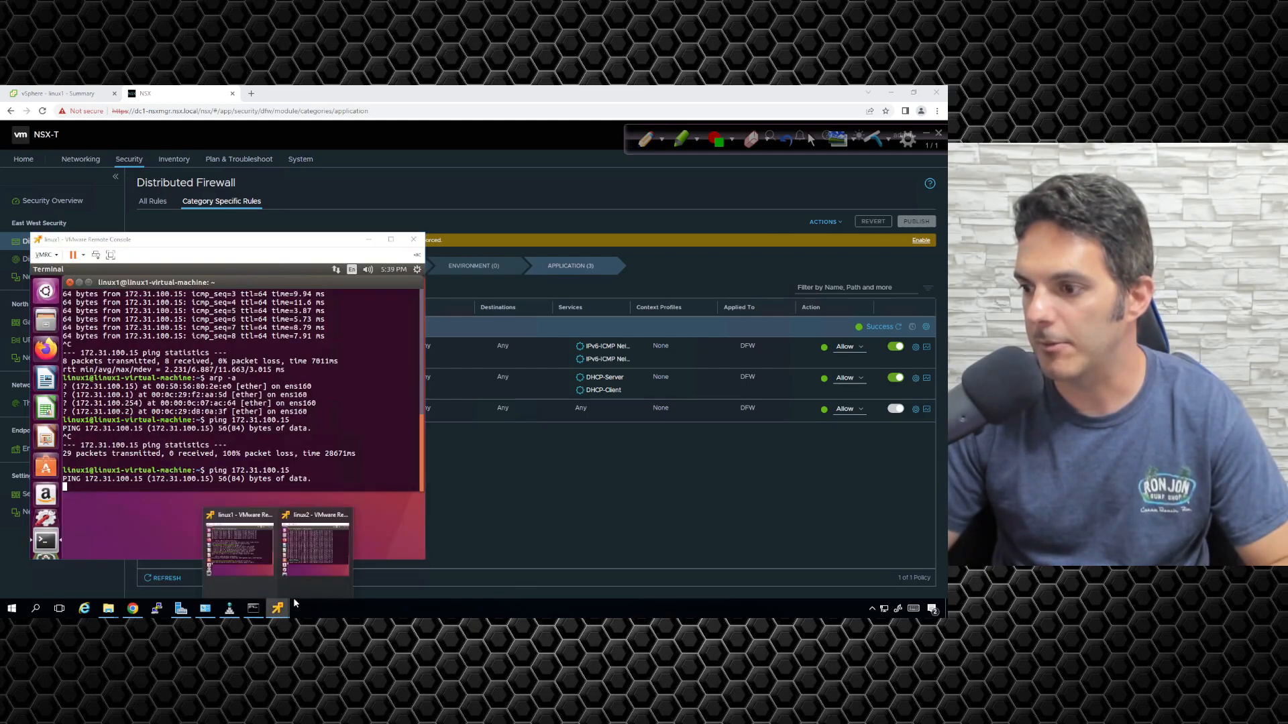
click(316, 530)
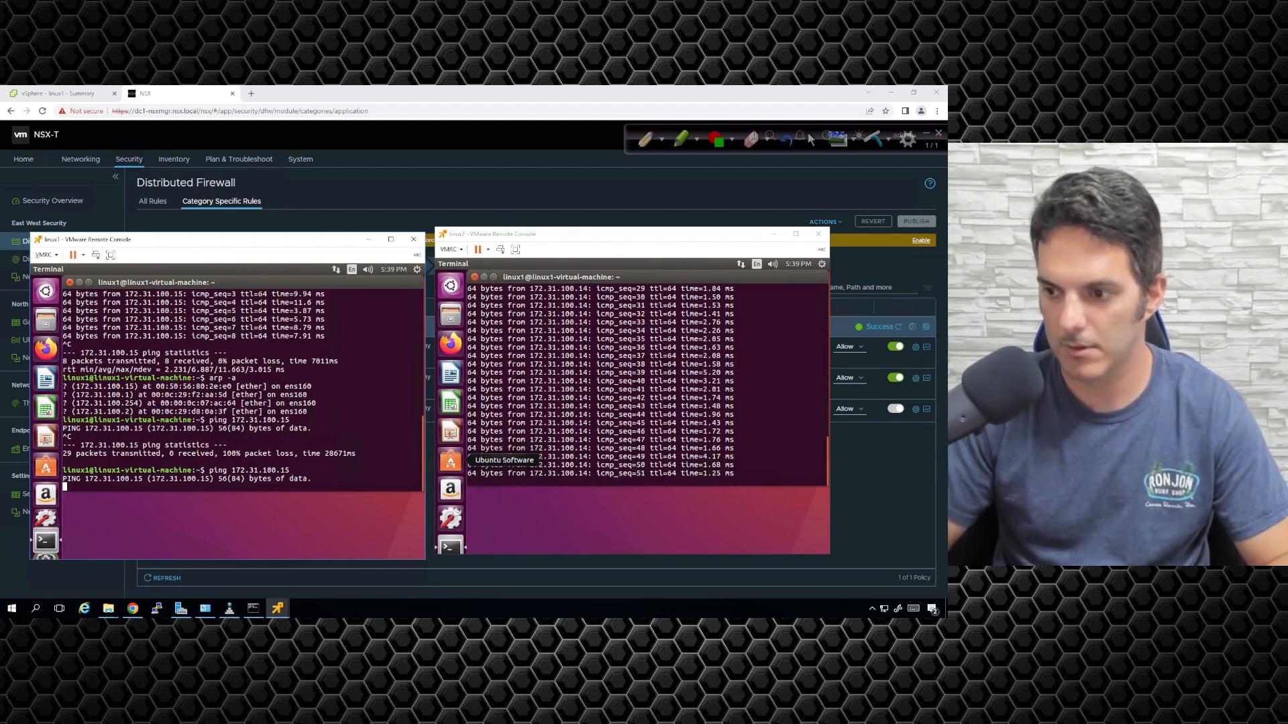
key(Return)
key(ctrl+c)
Rerun linux1's ping to 172.31.100.15 until replies arrive, then stop both pings.
key(Up)
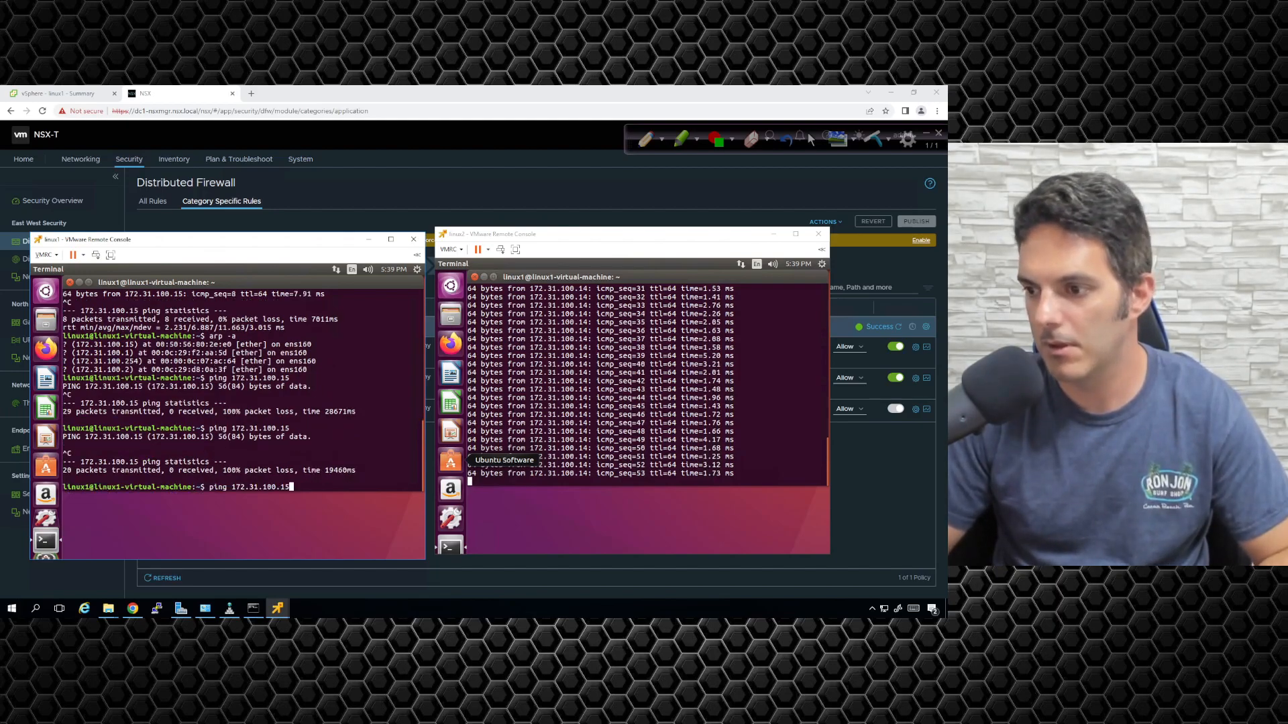
key(Return)
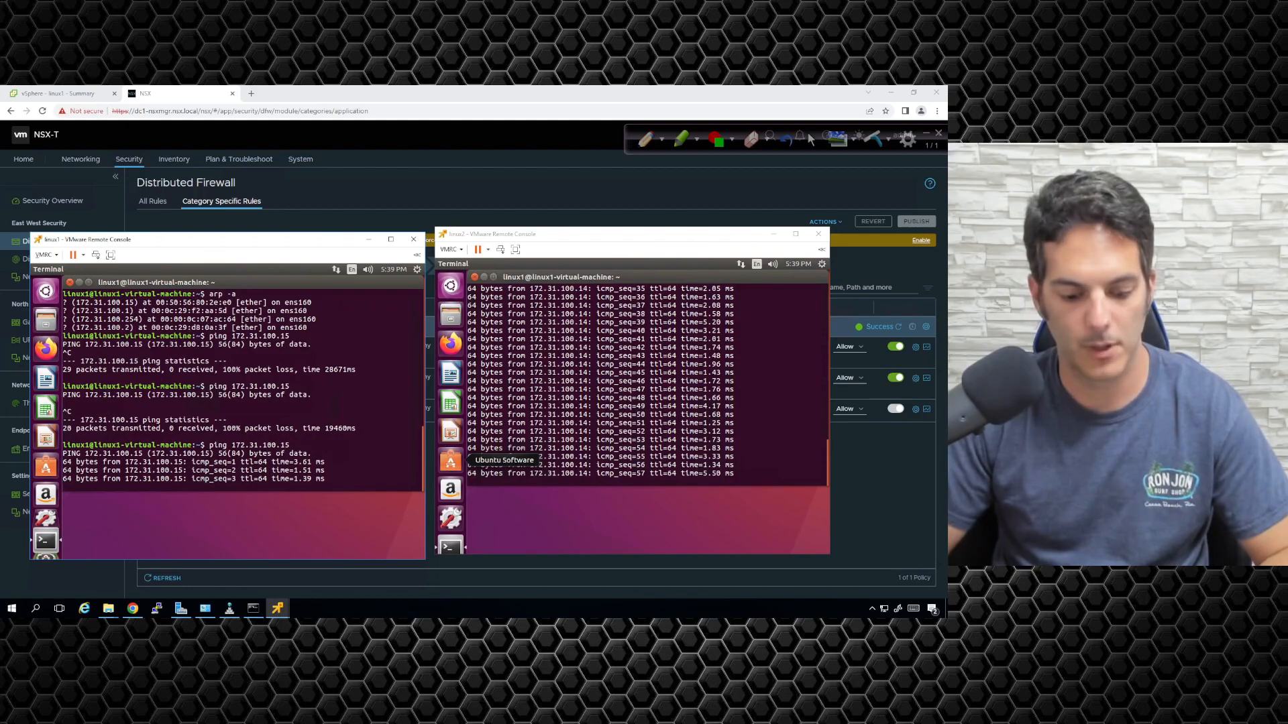
key(ctrl+c)
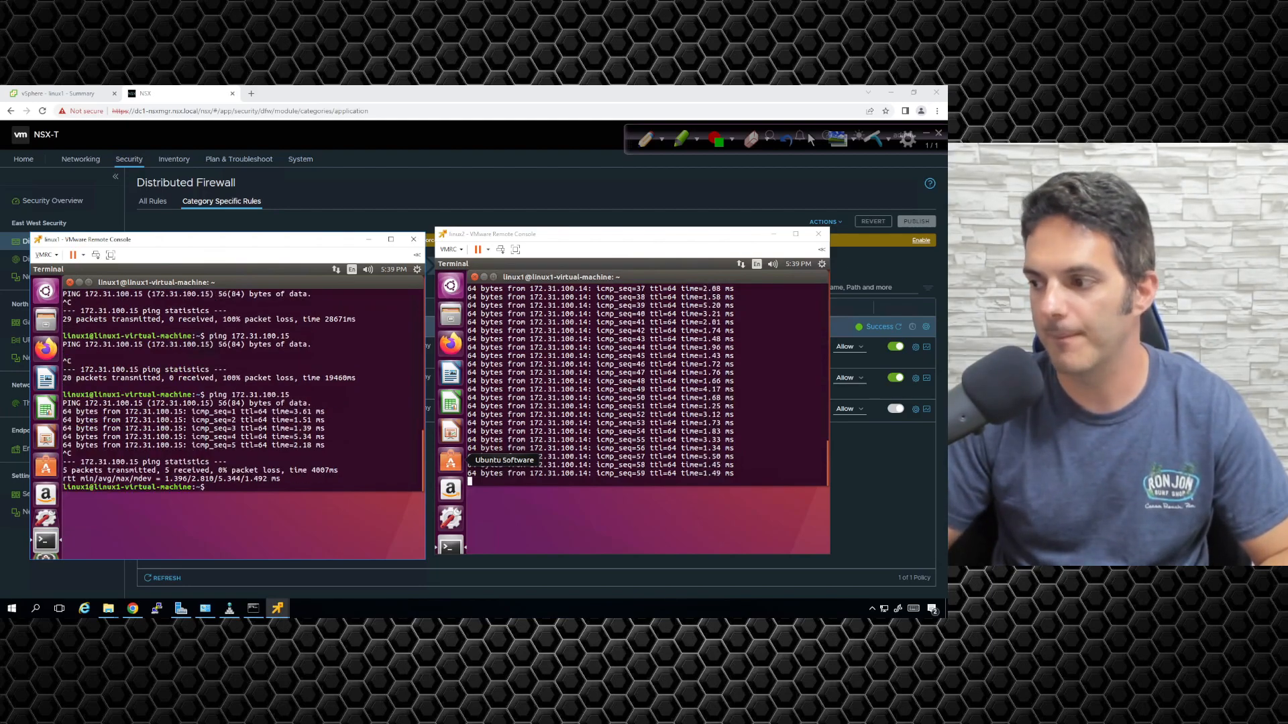
click(544, 366)
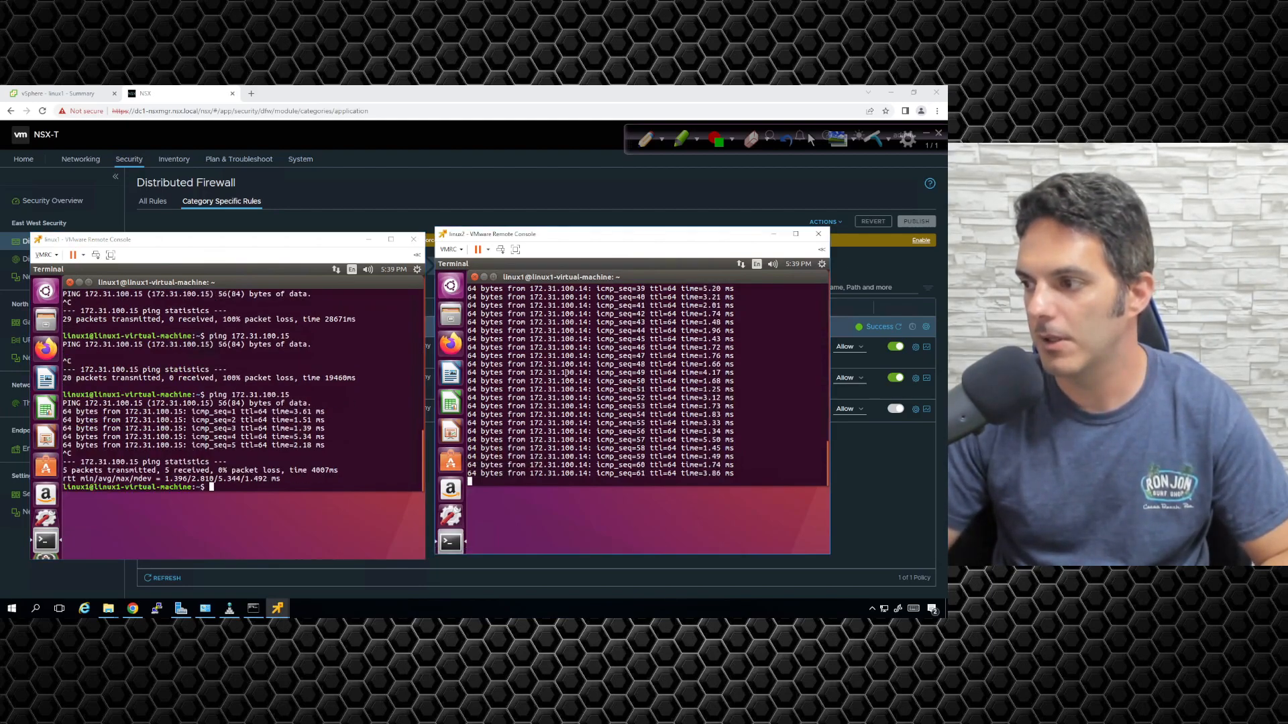
key(ctrl+c)
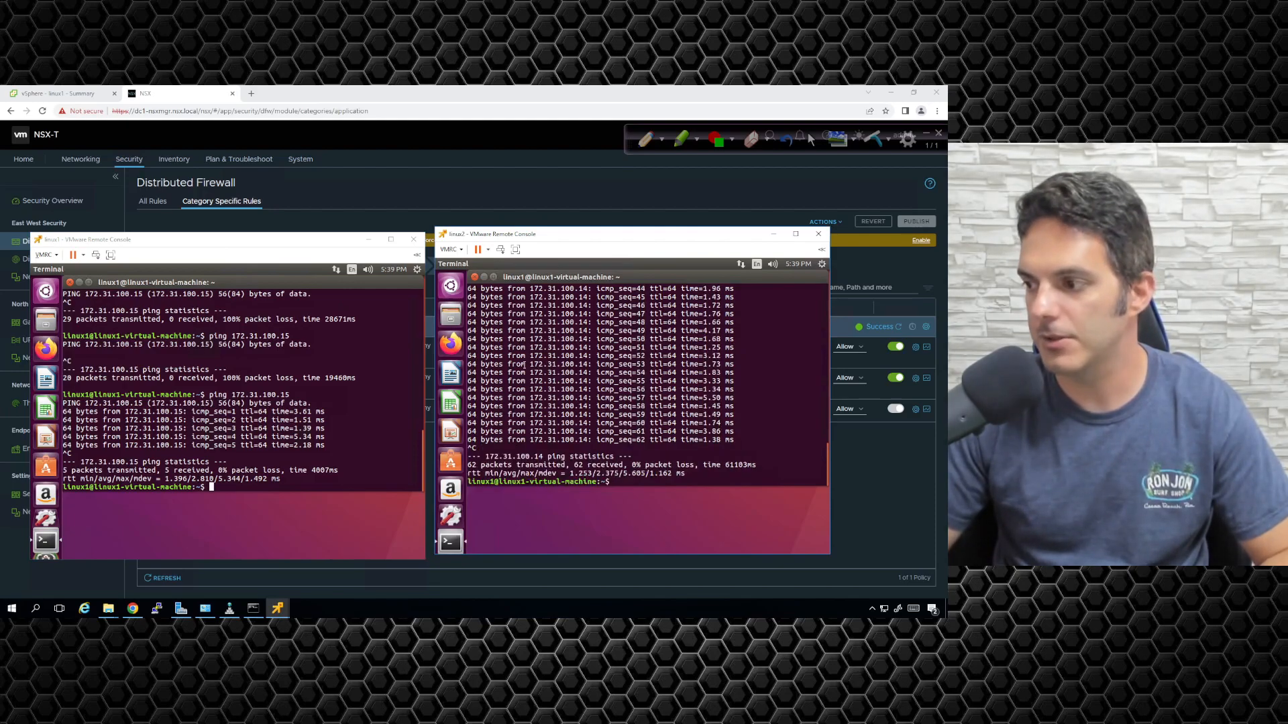